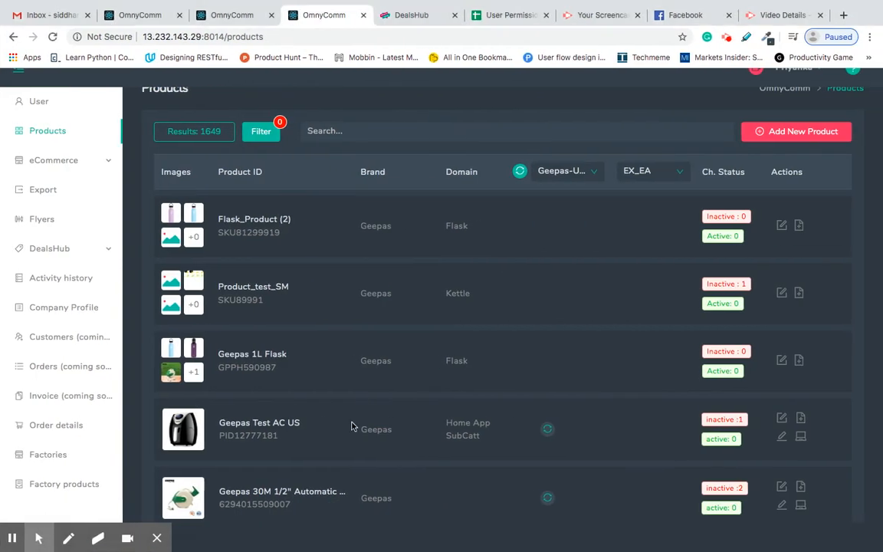
# Expand Flask_Product (2) in the product list and open its Blue Flask variant for editing on the Ebay channel.
pyautogui.scroll(-5, 365, 445)
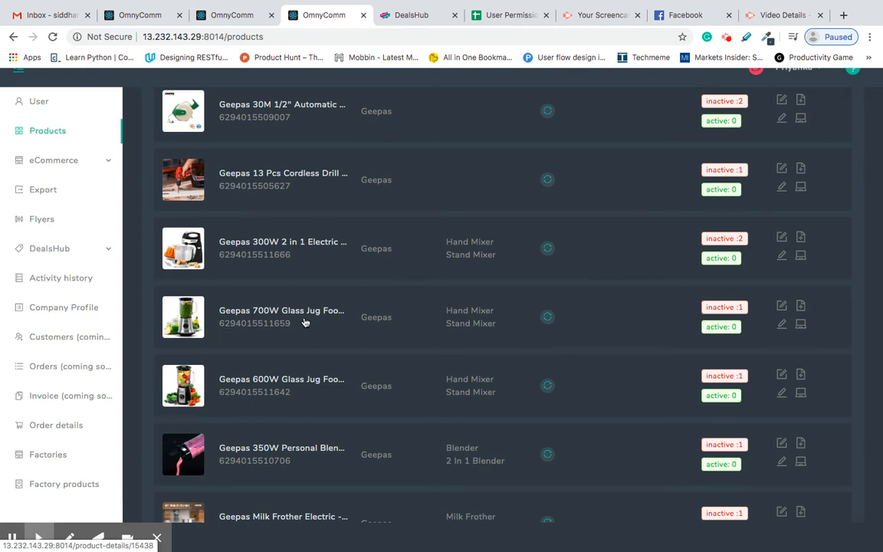
pyautogui.scroll(5, 305, 319)
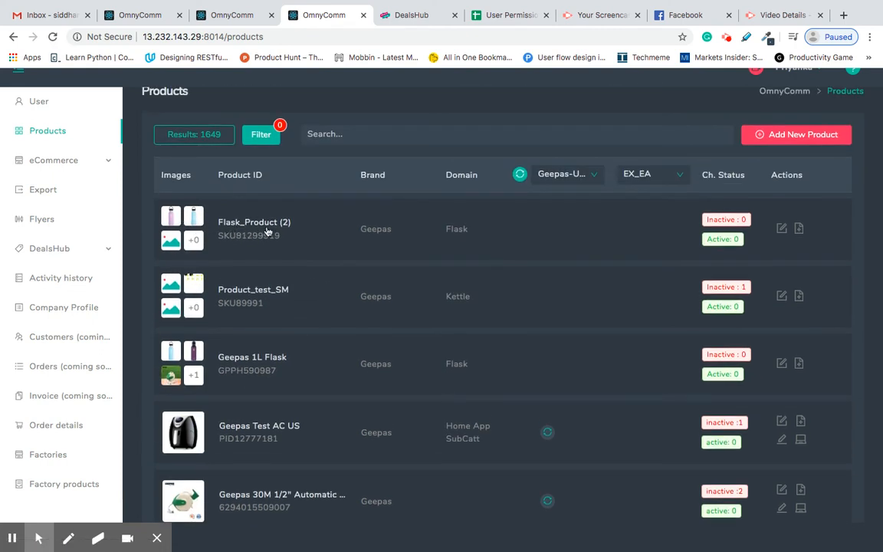
pyautogui.click(242, 209)
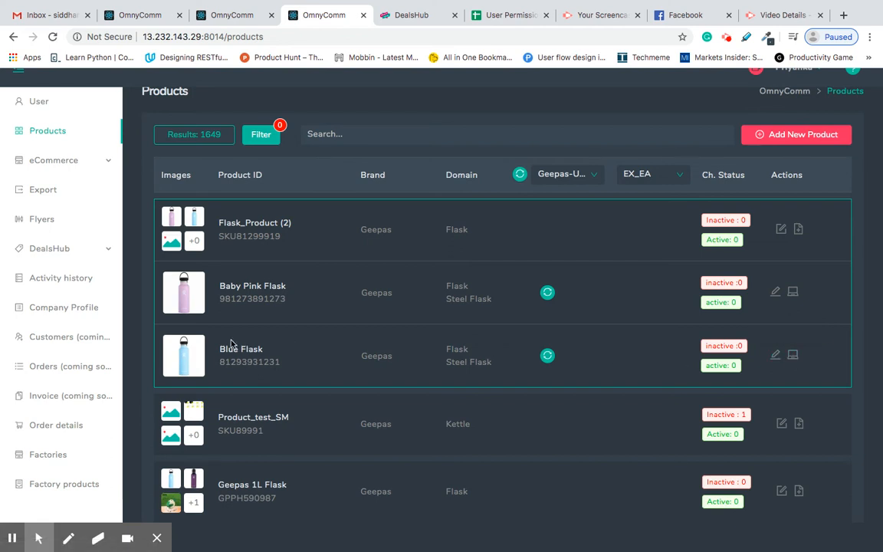
pyautogui.click(795, 359)
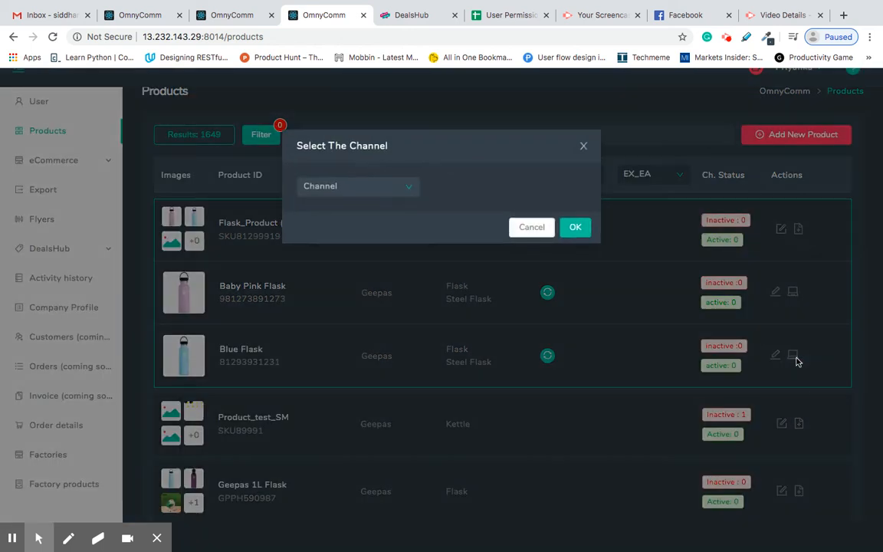
pyautogui.click(404, 186)
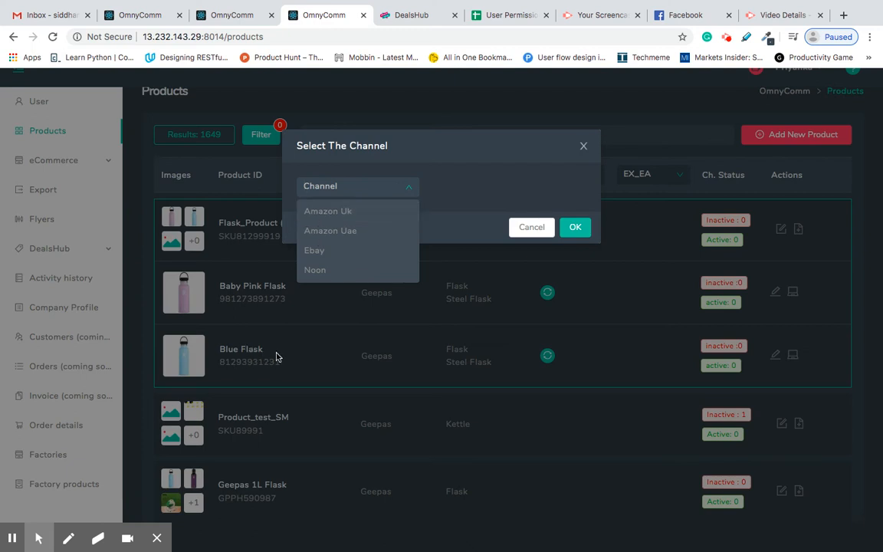
pyautogui.click(348, 253)
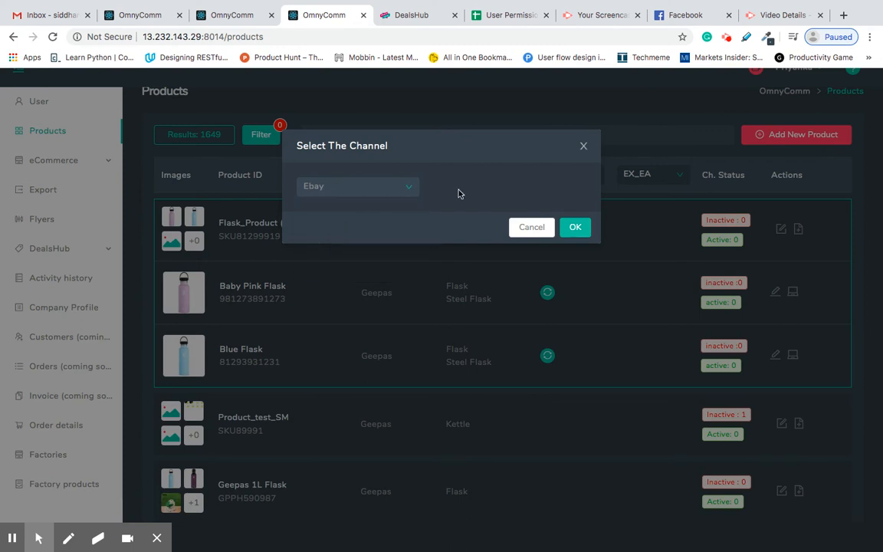
pyautogui.click(575, 229)
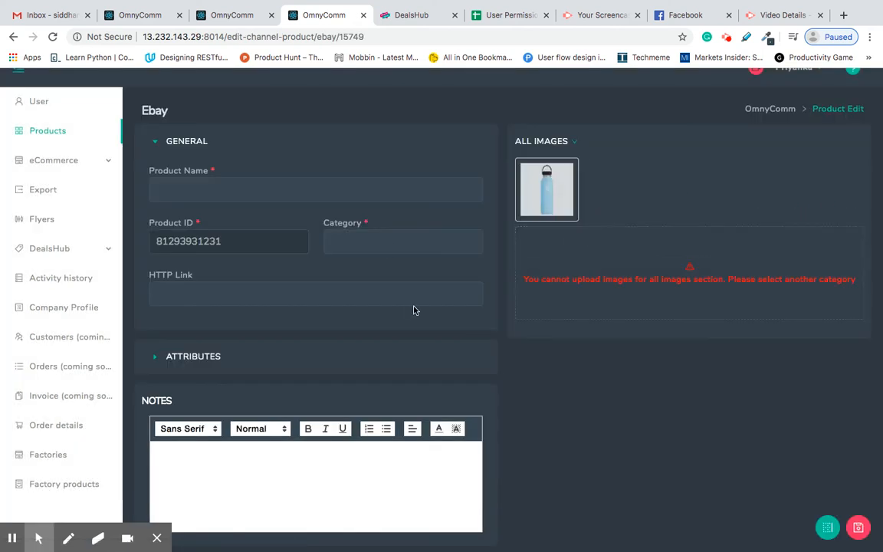
# Upload hydro-flask-standard-mouth-flex-cap-530ml.jpg and the flask picture ending in cap-plum.jpg to the listing's sub images.
pyautogui.moveTo(559, 211)
pyautogui.moveTo(575, 144)
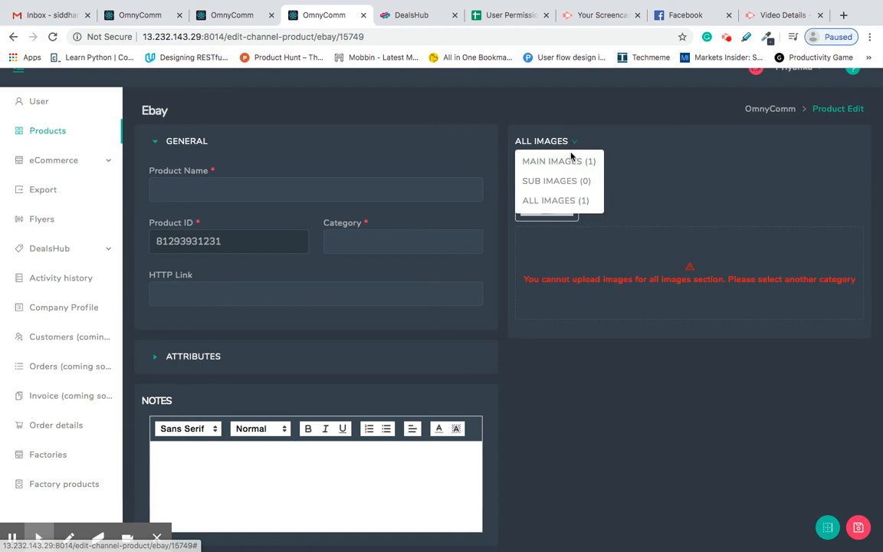
pyautogui.click(573, 162)
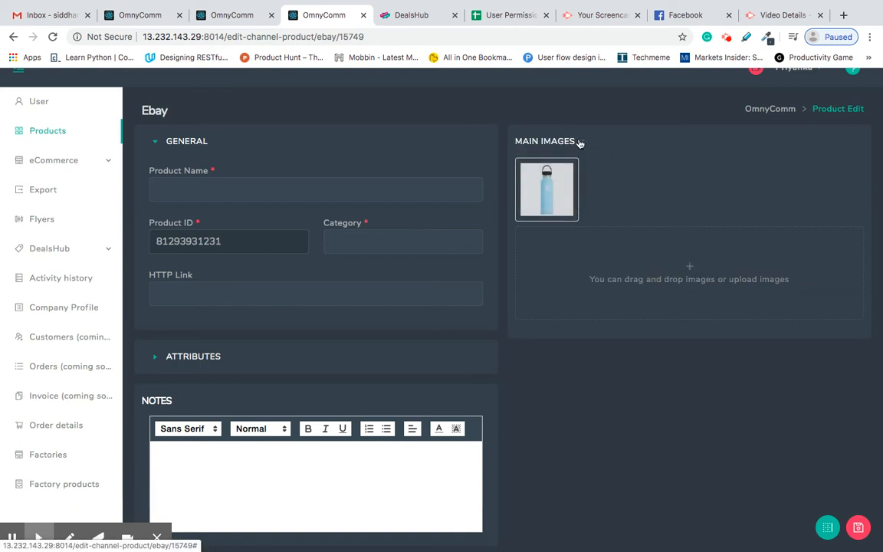
pyautogui.moveTo(580, 143)
pyautogui.click(567, 183)
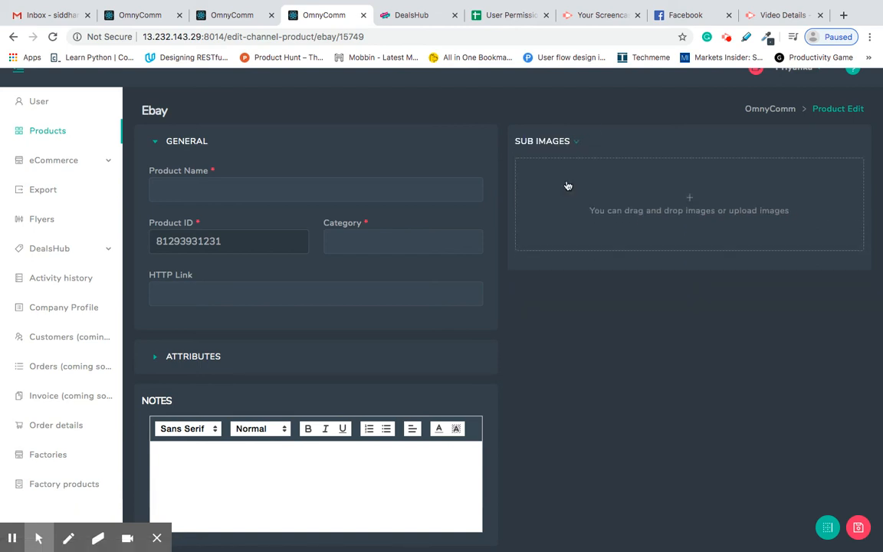
pyautogui.click(573, 144)
pyautogui.click(691, 203)
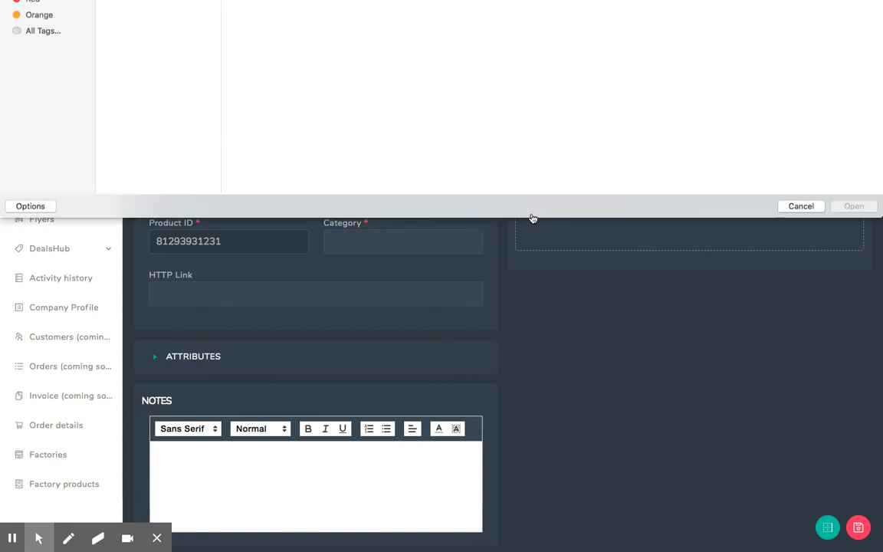
pyautogui.click(163, 64)
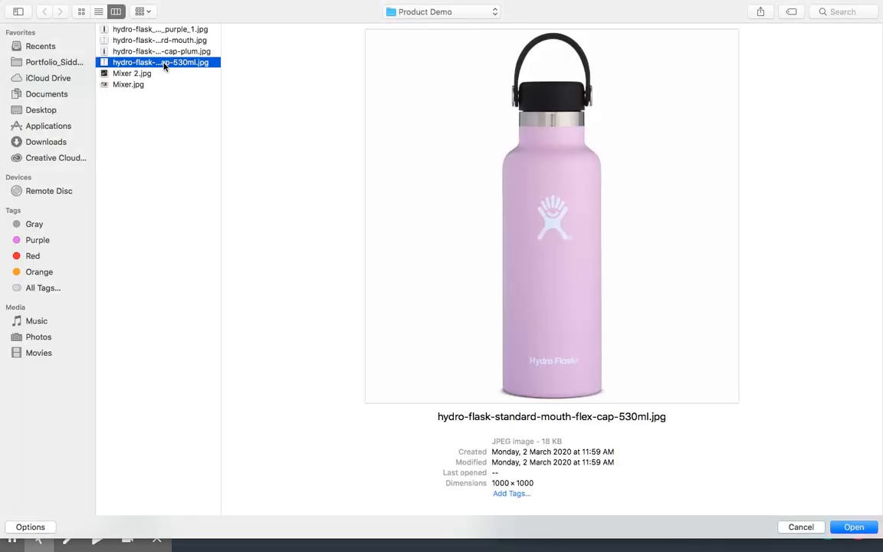
pyautogui.hotkey('shift', 'Up')
pyautogui.hotkey('shift', 'Up')
pyautogui.hotkey('shift', 'Down')
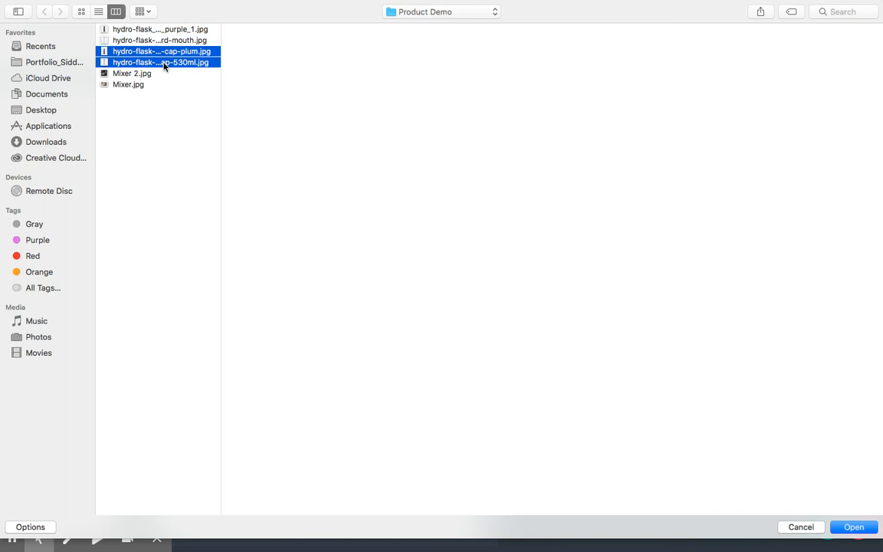
pyautogui.press('Return')
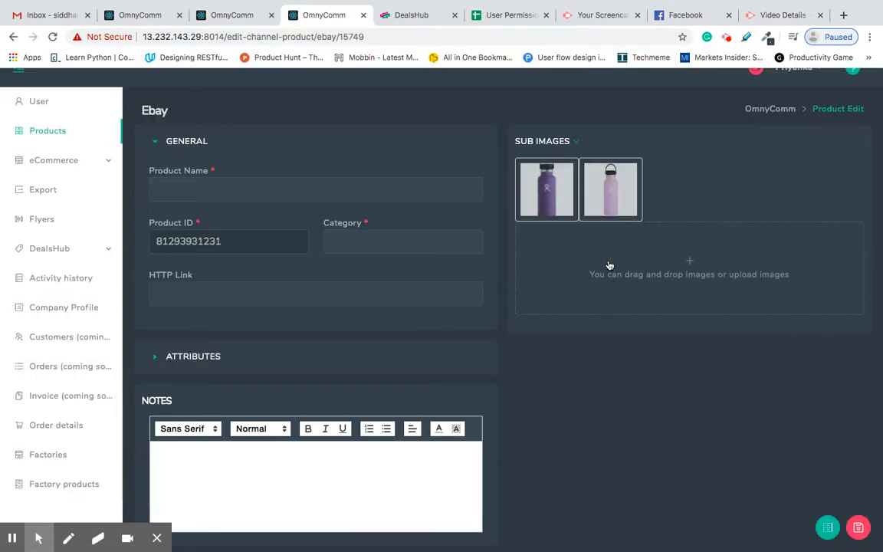
# Review the listing's pictures by category: all images, main images and sub images.
pyautogui.click(576, 142)
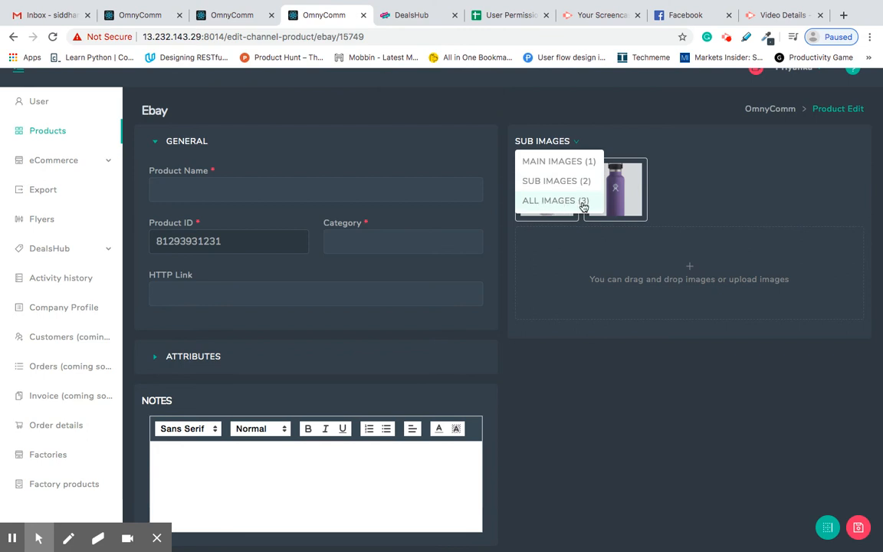
pyautogui.click(582, 203)
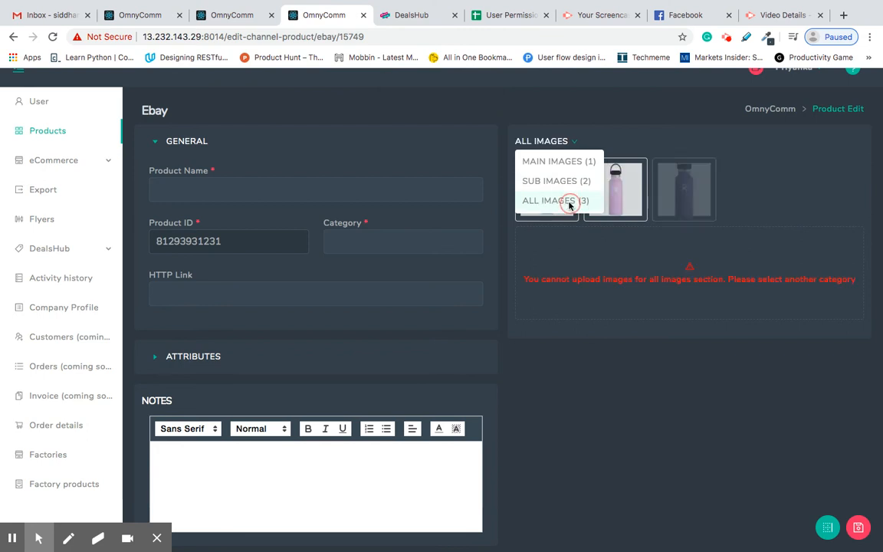
pyautogui.click(575, 143)
pyautogui.click(565, 161)
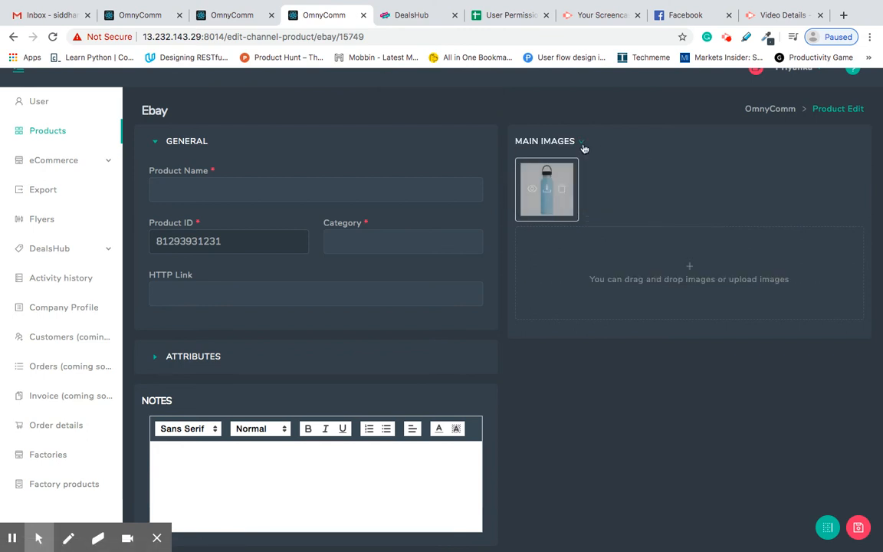
pyautogui.click(584, 145)
pyautogui.click(557, 181)
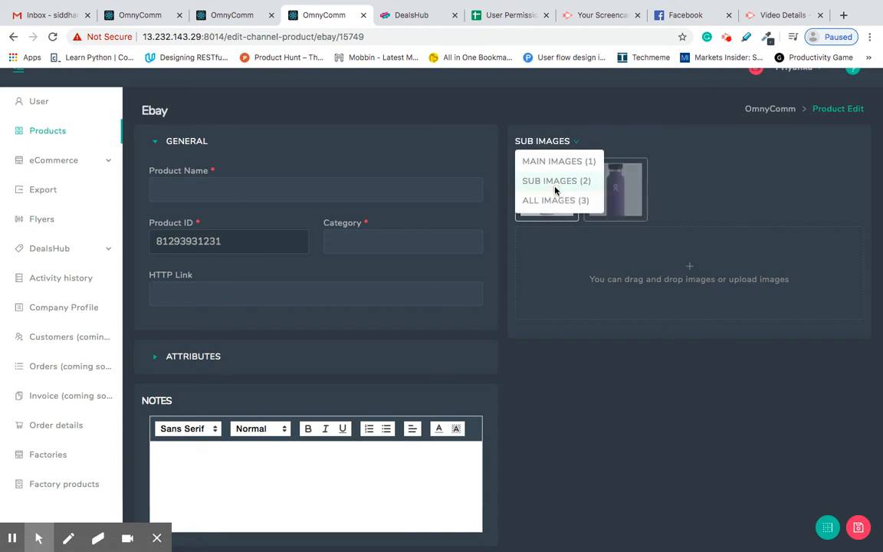
pyautogui.click(581, 144)
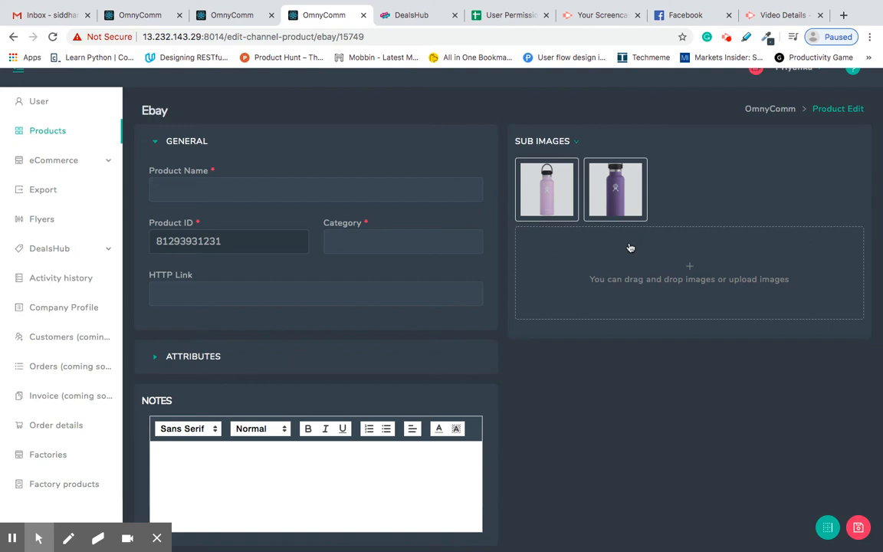
pyautogui.moveTo(611, 214)
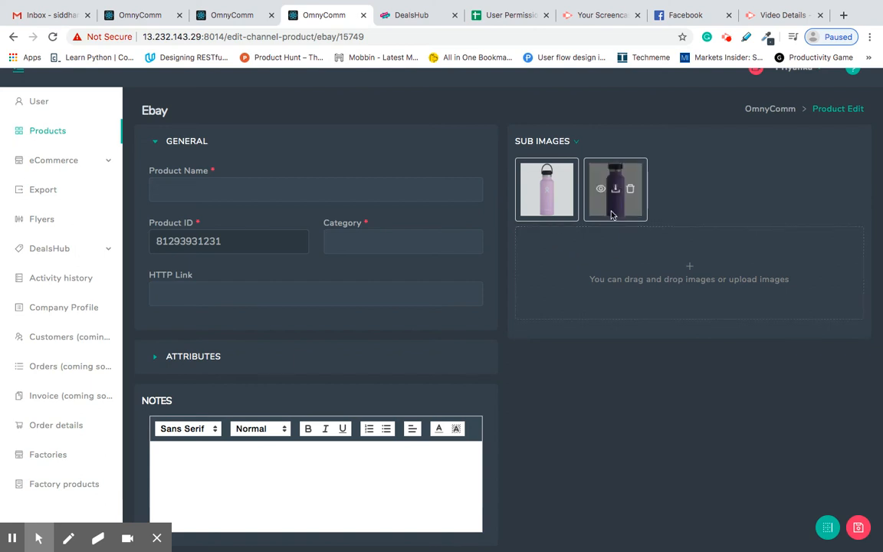
pyautogui.moveTo(564, 217)
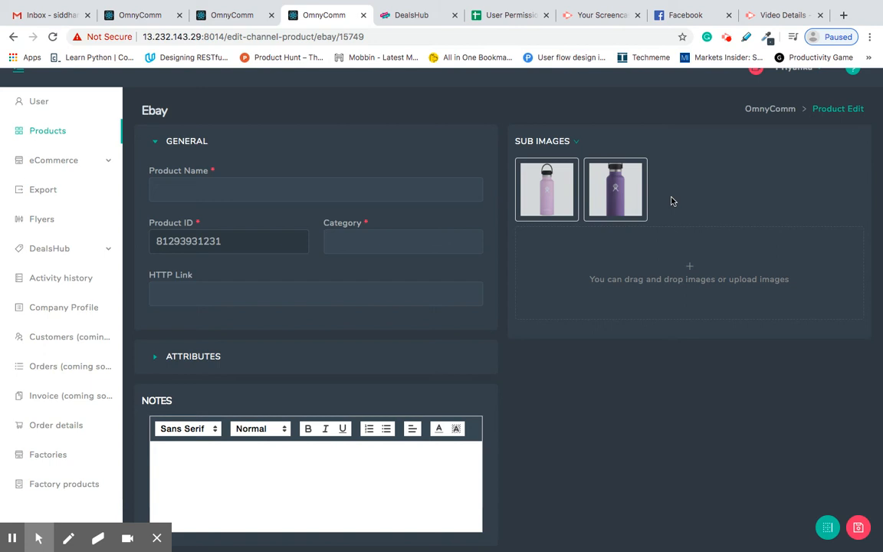
pyautogui.click(577, 144)
# Switch to the other OmnyComm browser tab, open the product list and expand Flask_Product (2) to show its variants.
pyautogui.hotkey('ctrl', 'shift', 'Tab')
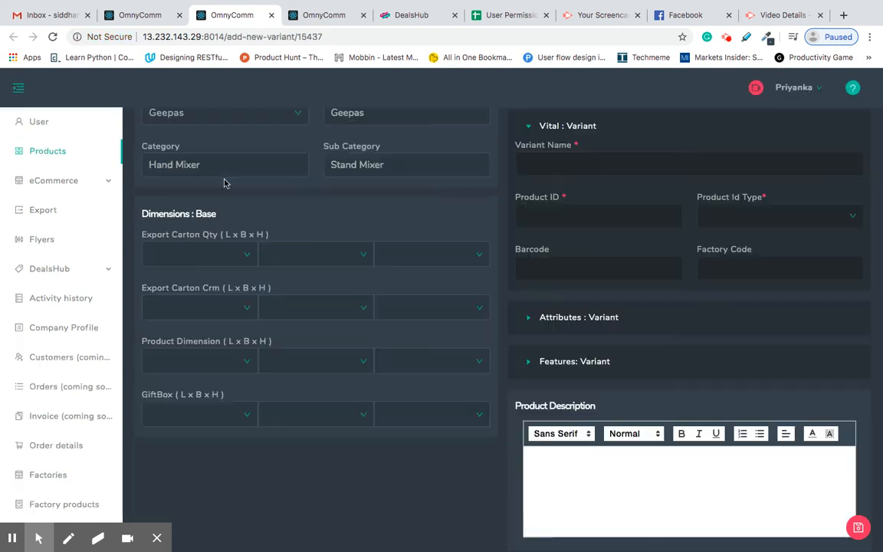
pyautogui.click(46, 152)
pyautogui.scroll(-1, 264, 298)
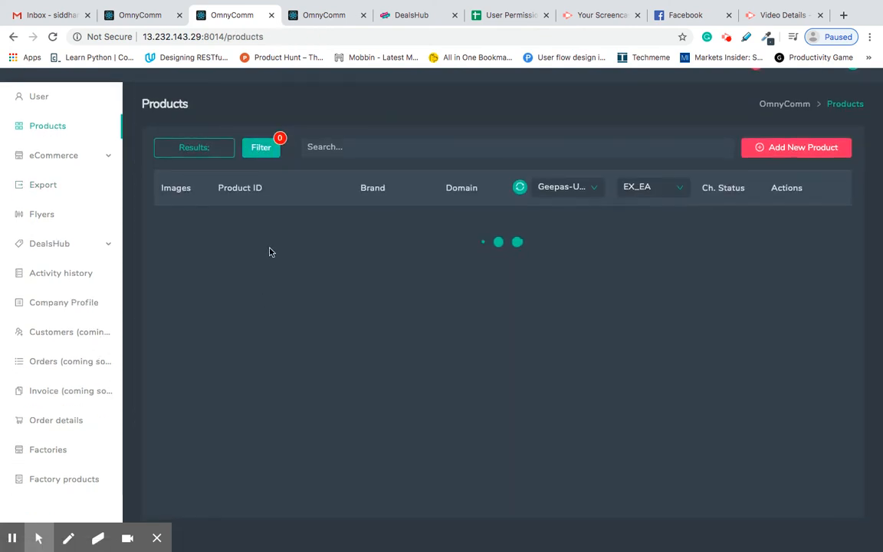
pyautogui.click(247, 224)
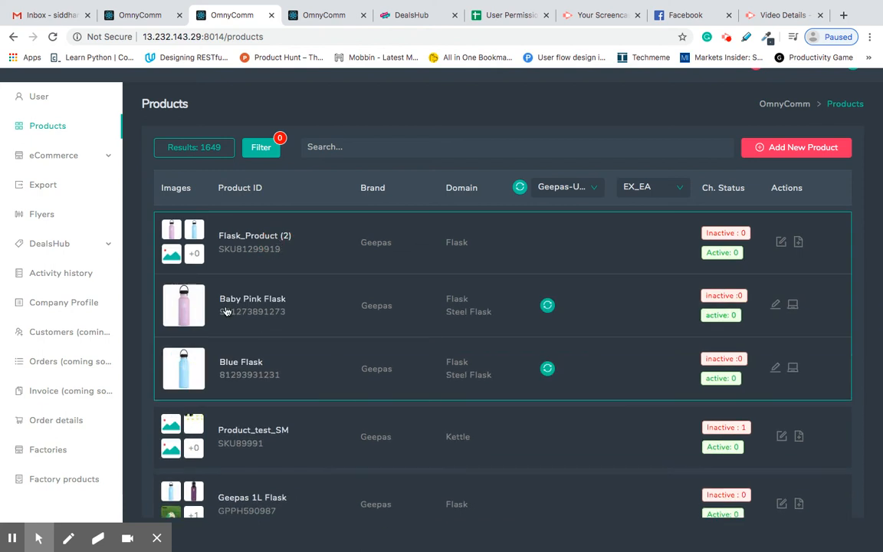
pyautogui.click(240, 373)
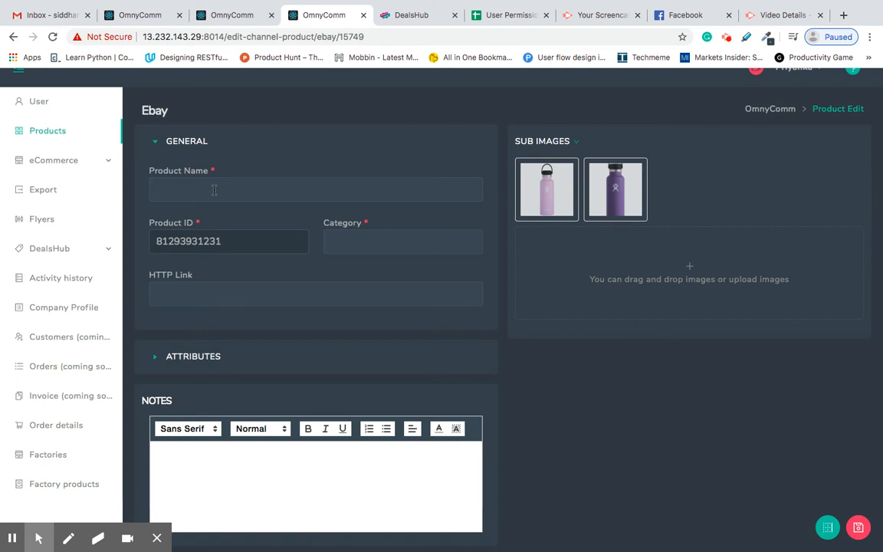
# Set the Ebay listing's product name to "Aqua Blue Flask - 1 Litres and made of Stainless Steel".
pyautogui.click(214, 190)
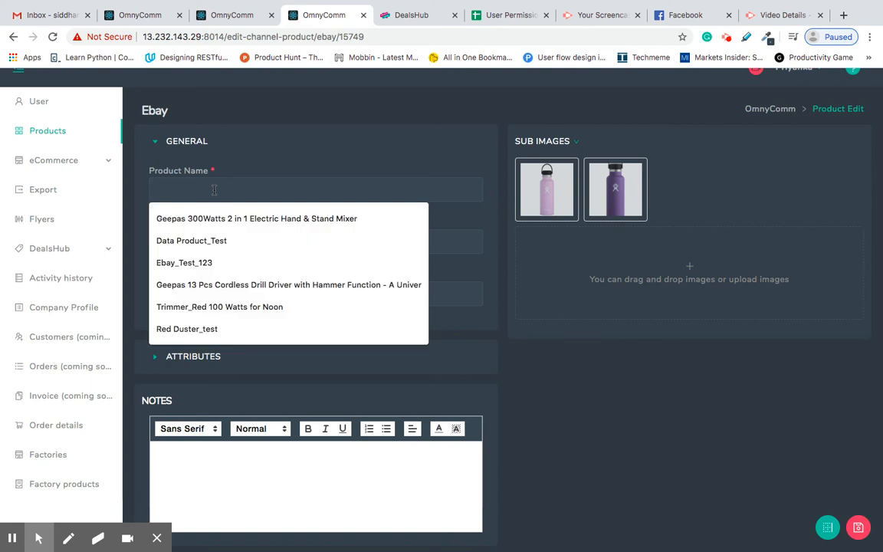
pyautogui.click(306, 132)
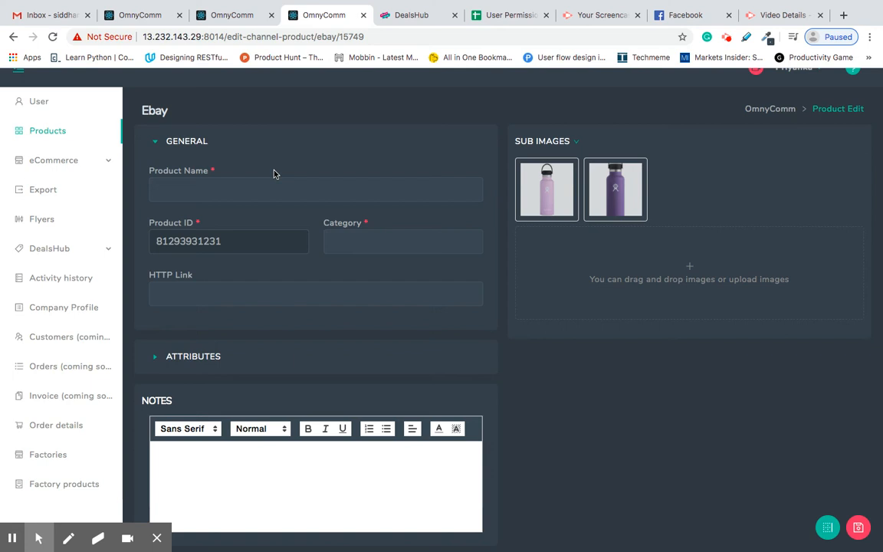
pyautogui.click(247, 184)
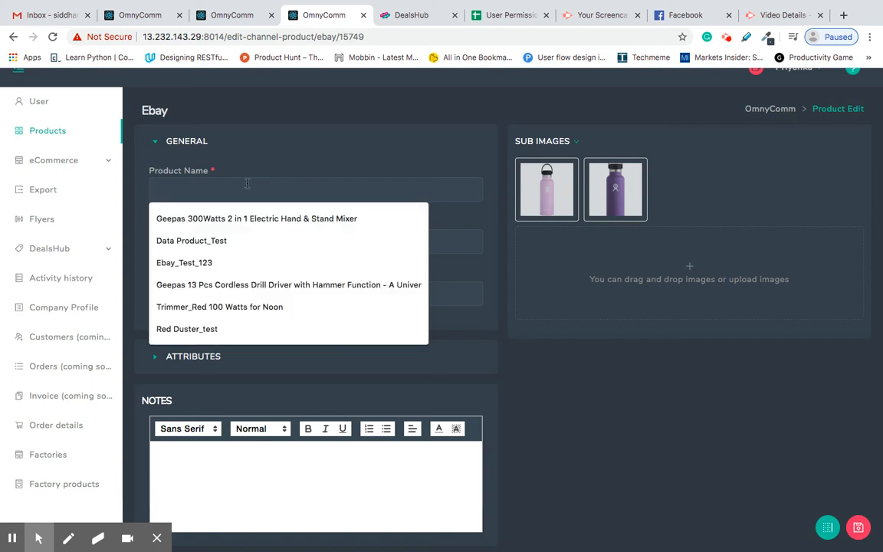
pyautogui.write('Aqua Blue ')
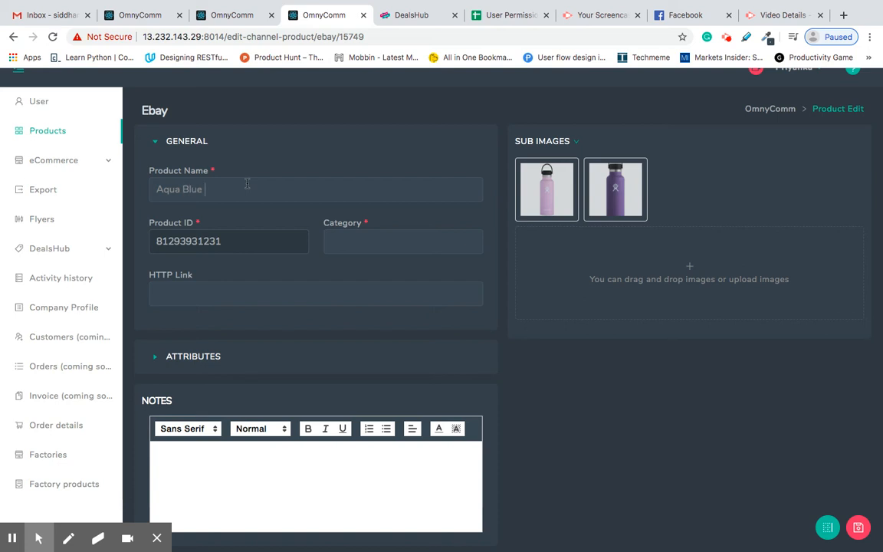
pyautogui.write('Flask - 1 Litres and made of Stain')
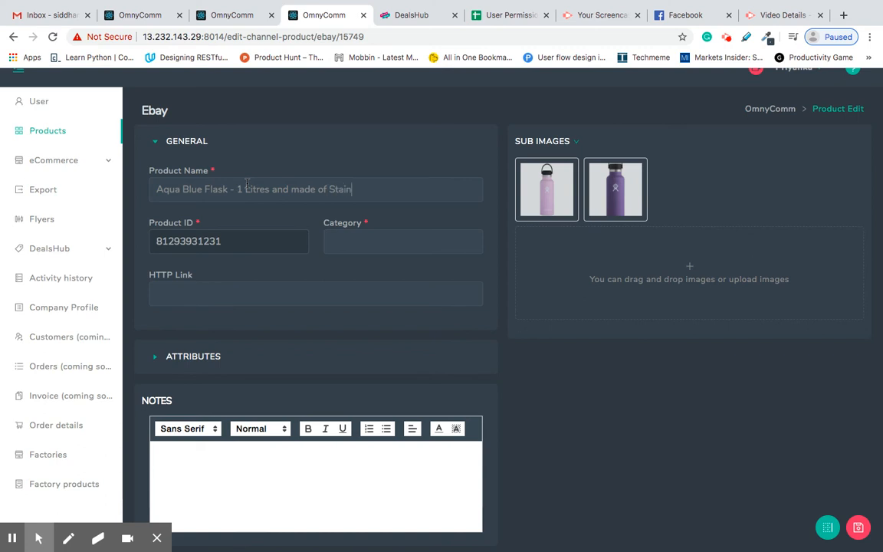
pyautogui.write('less Steel')
# Look over the Attributes section of the Ebay listing and collapse it again.
pyautogui.scroll(-1, 246, 315)
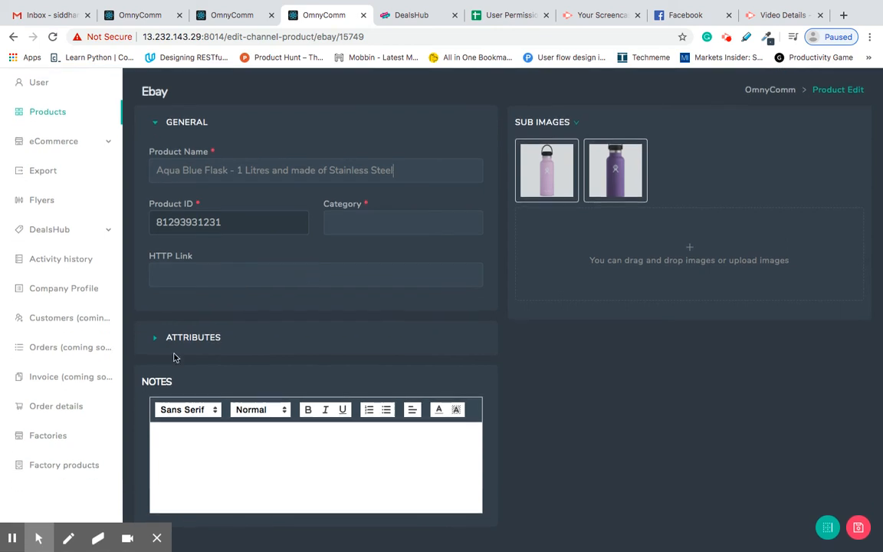
pyautogui.click(151, 343)
pyautogui.click(151, 343)
pyautogui.scroll(1, 355, 379)
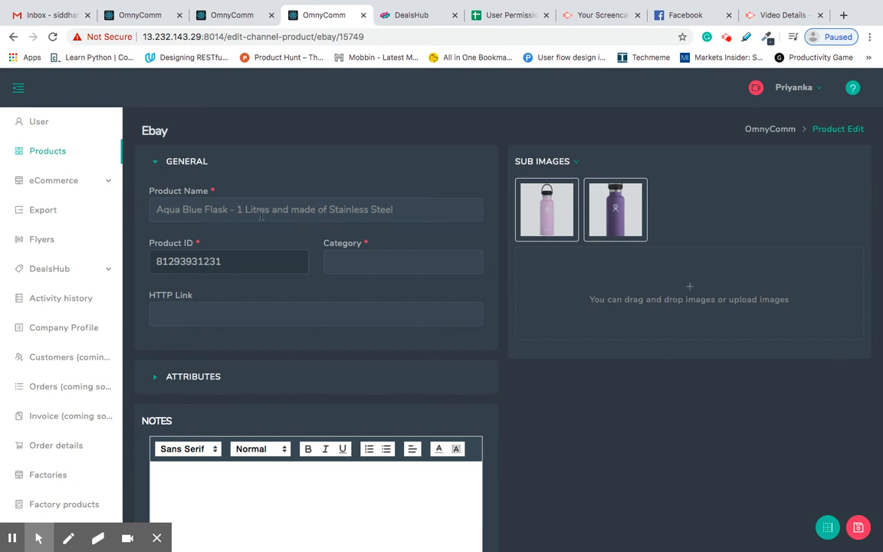
# Open the Blue Flask variant's Edit Product page in a new browser tab from the product list and switch to it.
pyautogui.click(226, 15)
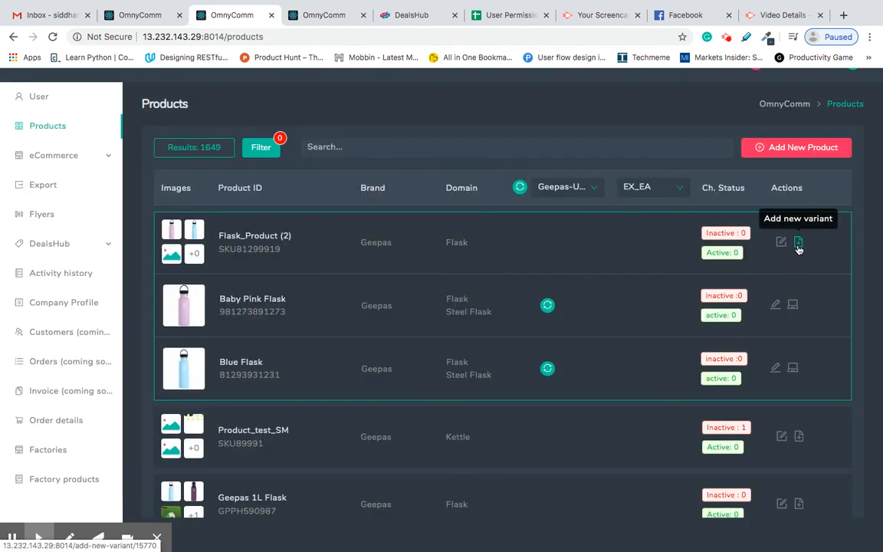
pyautogui.keyDown('super'); pyautogui.click(777, 371); pyautogui.keyUp('super')
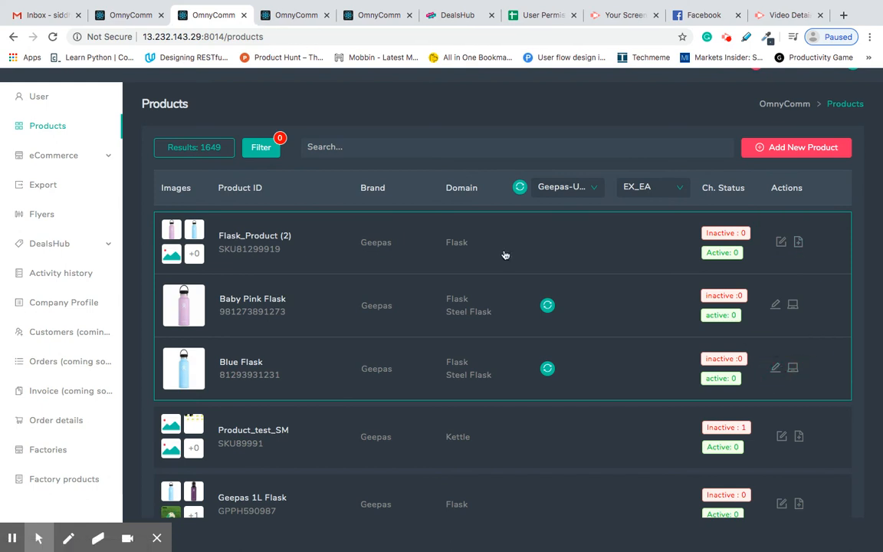
pyautogui.hotkey('ctrl', 'Tab')
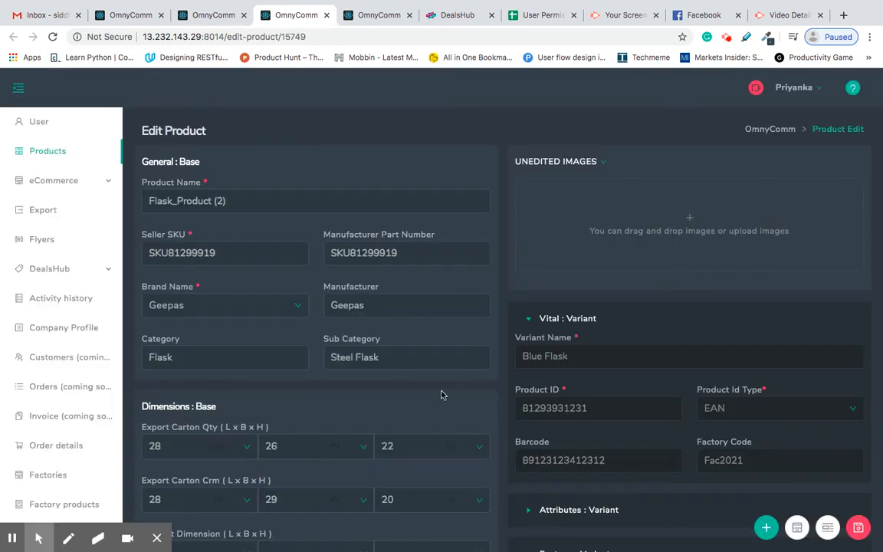
# Look over the Blue Flask variant's Edit Product page, including its base dimensions, variant attributes and product description.
pyautogui.scroll(-5, 414, 375)
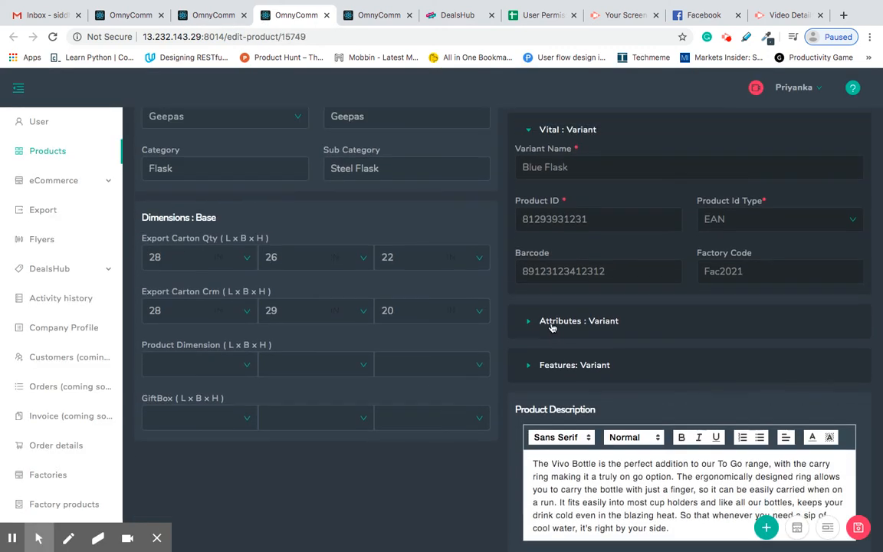
pyautogui.click(526, 321)
pyautogui.click(526, 321)
pyautogui.scroll(-2, 528, 374)
pyautogui.scroll(5, 583, 383)
pyautogui.scroll(-1, 597, 384)
pyautogui.scroll(3, 597, 384)
pyautogui.scroll(-5, 597, 384)
pyautogui.scroll(2, 291, 401)
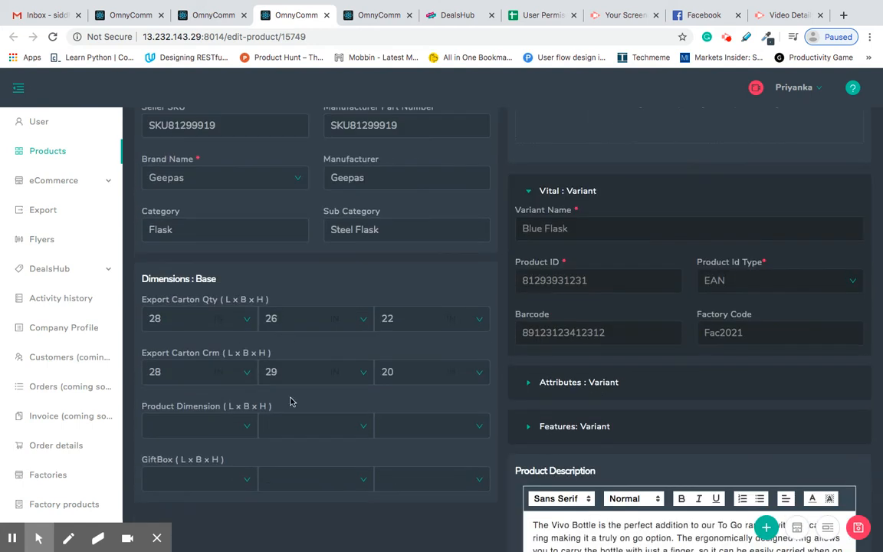
pyautogui.scroll(4, 324, 288)
# Switch to the Ebay listing's browser tab and look over its Attributes and Notes sections.
pyautogui.hotkey('ctrl', 'Tab')
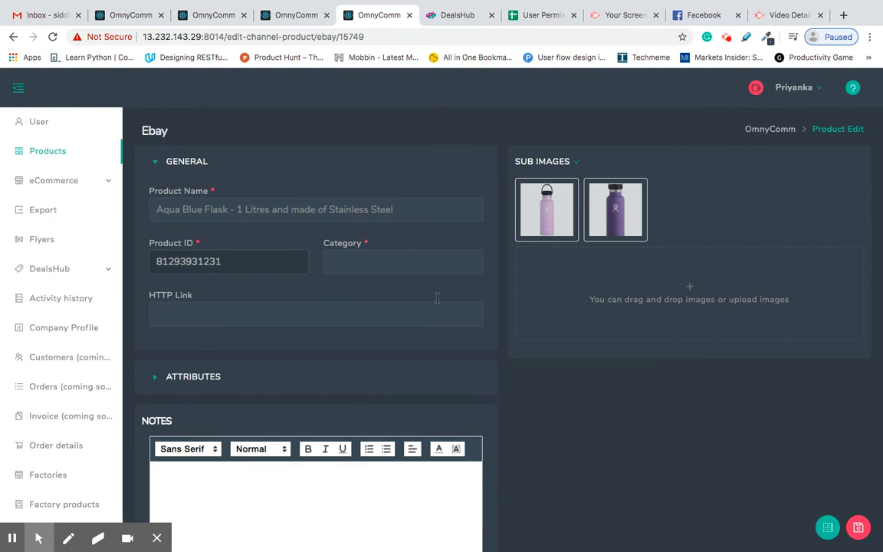
pyautogui.scroll(-1, 429, 299)
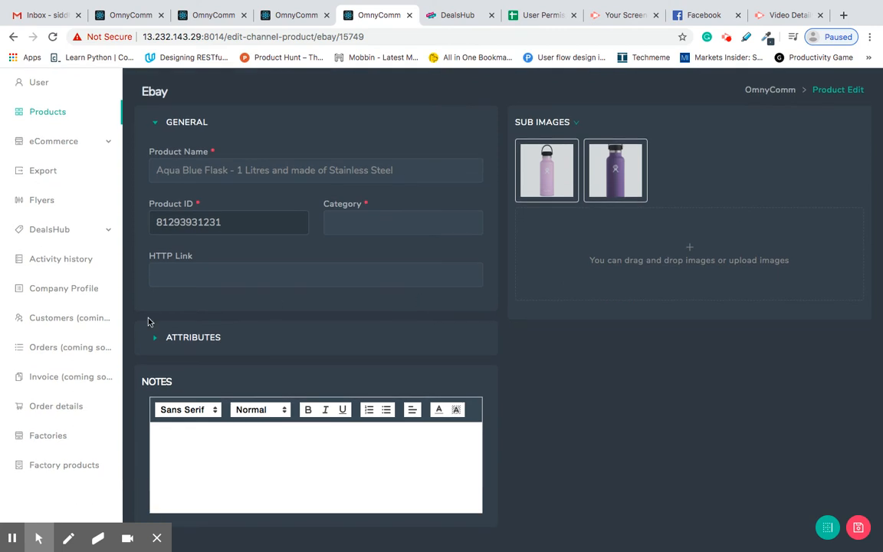
pyautogui.click(158, 339)
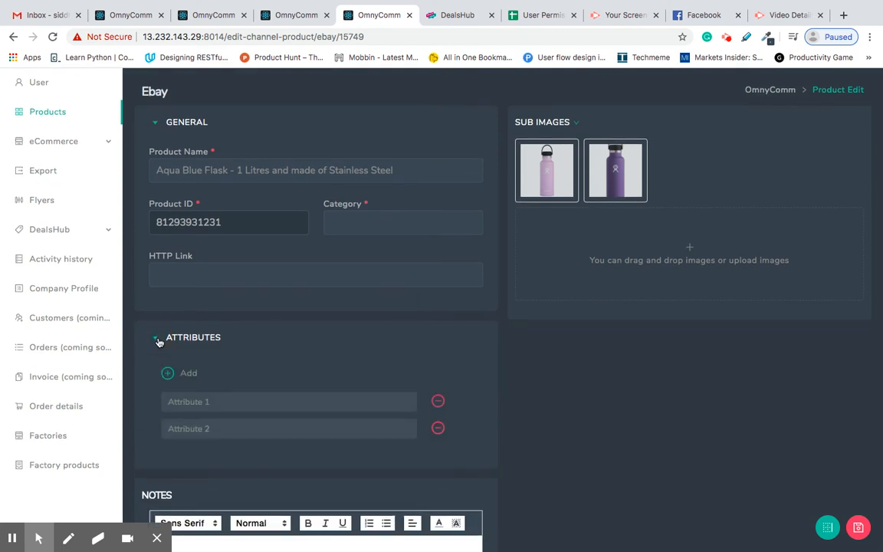
pyautogui.click(158, 340)
pyautogui.scroll(1, 284, 466)
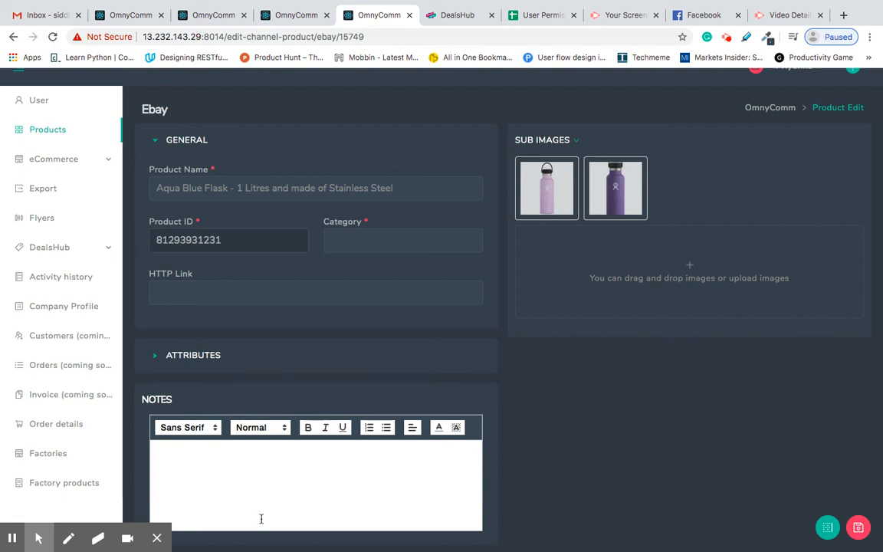
pyautogui.scroll(-1, 331, 470)
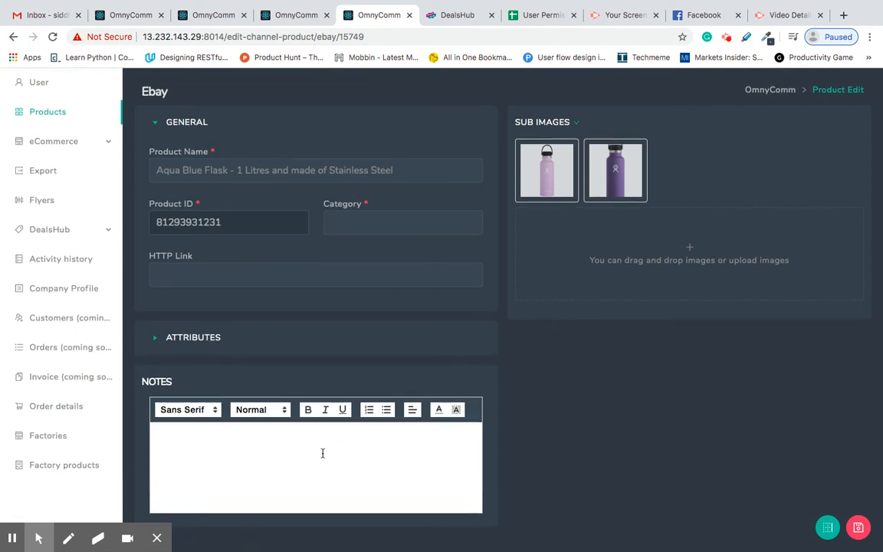
# Open the channel forms pane beside the Ebay listing and look through the base product details in it.
pyautogui.click(828, 529)
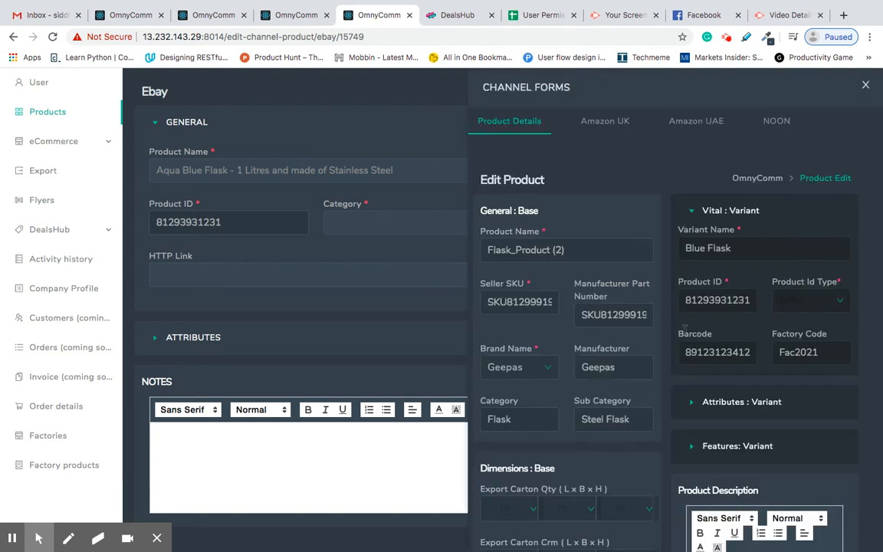
pyautogui.scroll(-3, 684, 331)
pyautogui.scroll(3, 684, 331)
pyautogui.scroll(-3, 646, 272)
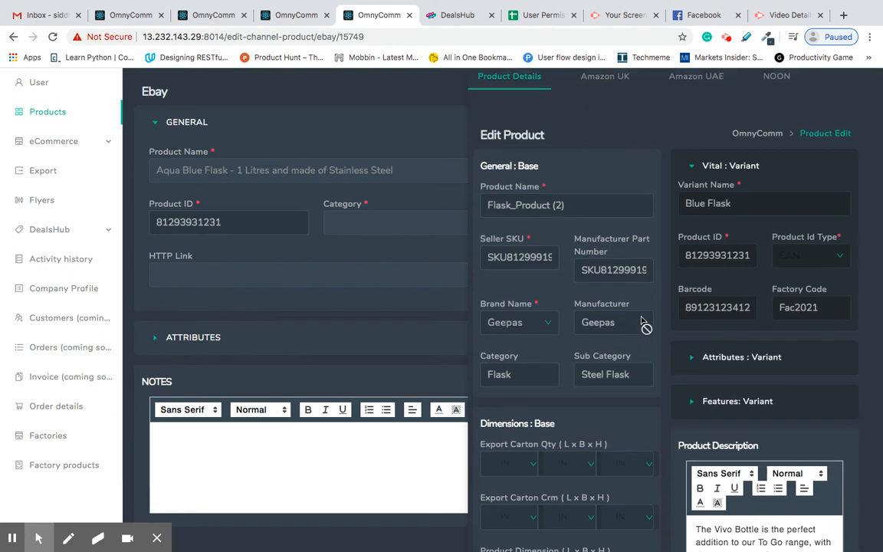
pyautogui.scroll(2, 757, 419)
pyautogui.scroll(-2, 732, 416)
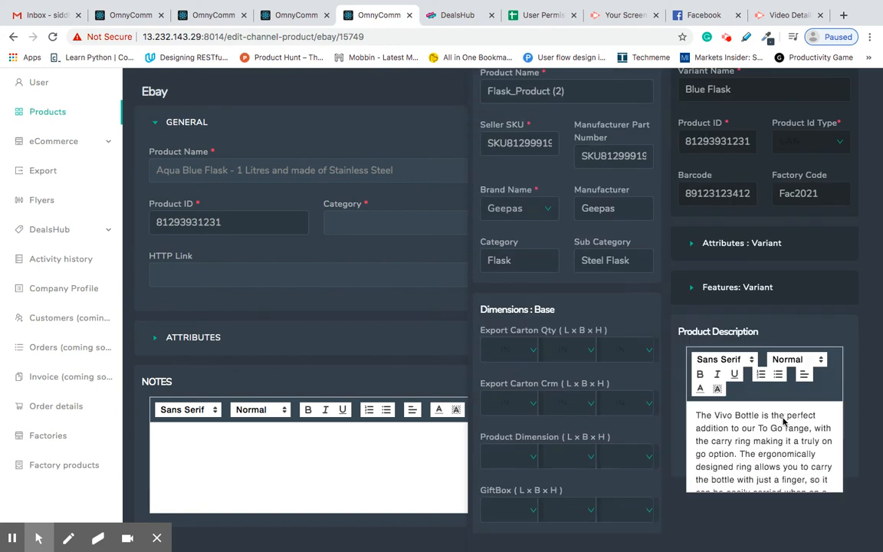
# Copy the full product description from the base product details into the Ebay listing's Notes.
pyautogui.tripleClick(729, 414)
pyautogui.hotkey('ctrl', 'c')
pyautogui.click(338, 448)
pyautogui.hotkey('ctrl', 'v')
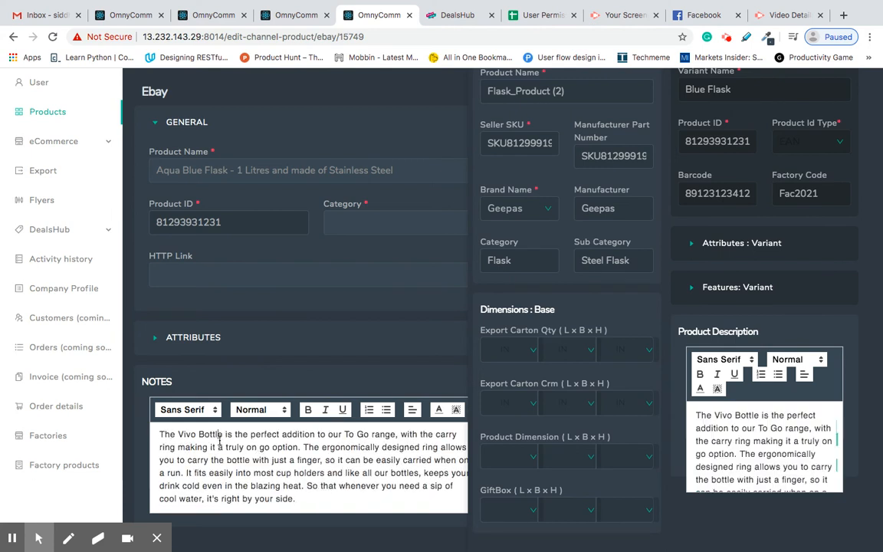
# In the Notes, add a blank line after "truly on go option." and put each of the remaining sentences on its own line.
pyautogui.click(303, 446)
pyautogui.press('Return')
pyautogui.press('Return')
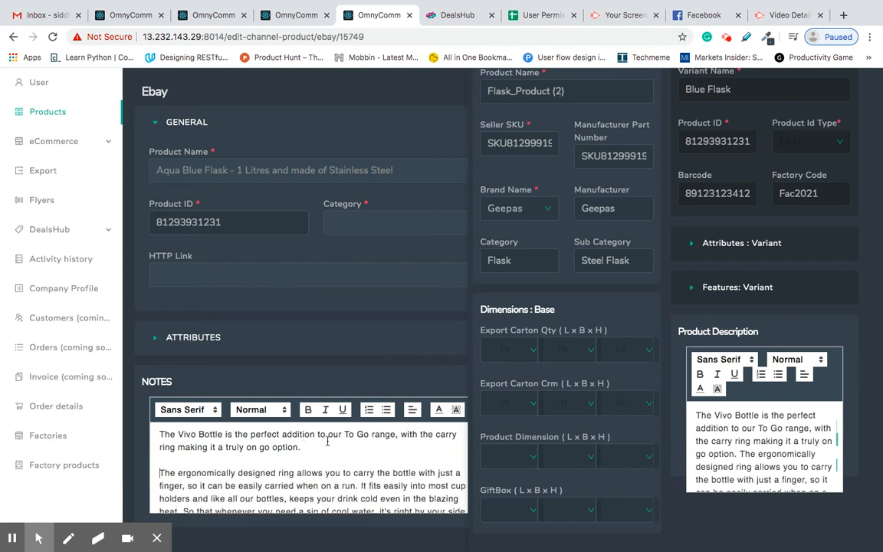
pyautogui.scroll(-1, 304, 426)
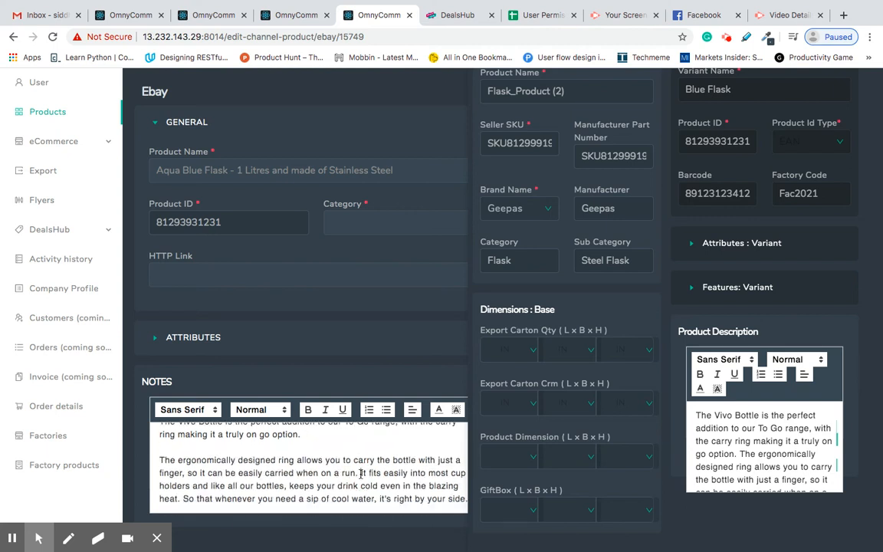
pyautogui.click(359, 473)
pyautogui.press('Return')
pyautogui.scroll(-1, 307, 460)
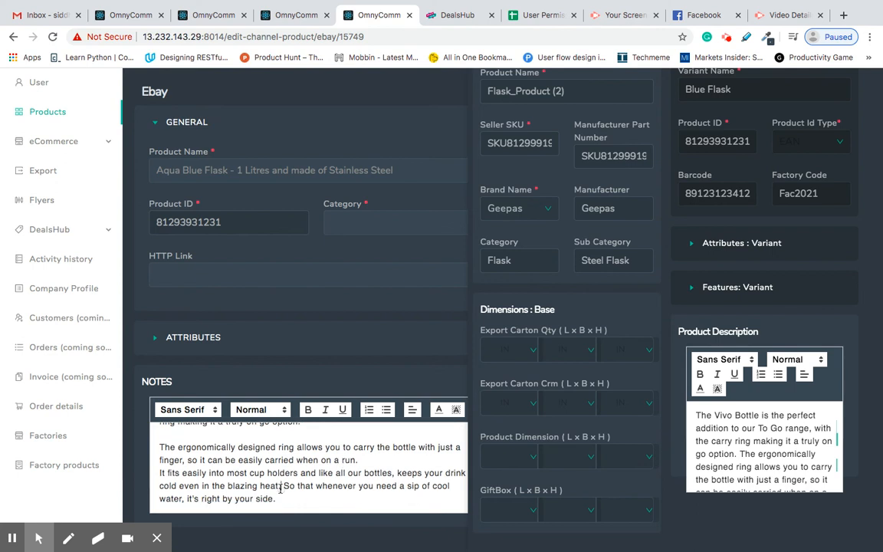
pyautogui.click(282, 486)
pyautogui.press('Return')
# Format the three sentence lines below the opening paragraph of the Notes as a bulleted list.
pyautogui.moveTo(159, 446); pyautogui.dragTo(445, 498)
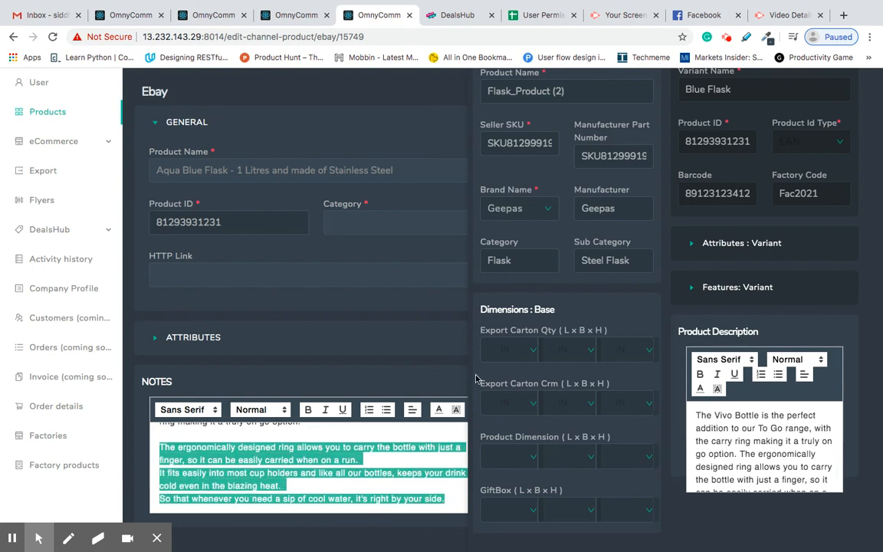
pyautogui.click(386, 410)
pyautogui.click(321, 442)
pyautogui.scroll(1, 321, 442)
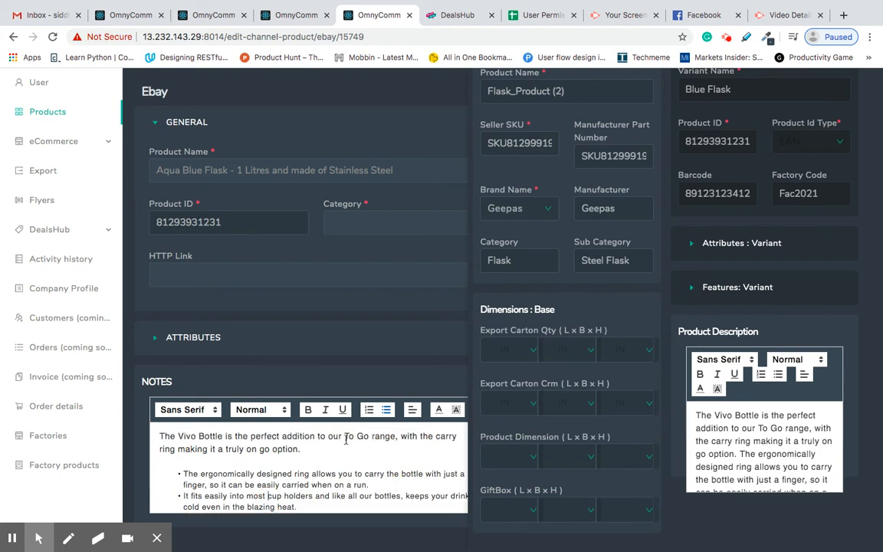
# Make "To Go range, with the carry ring making it a truly on go option." bold in the Notes.
pyautogui.click(346, 440)
pyautogui.hotkey('shift', 'End')
pyautogui.hotkey('shift', 'Down')
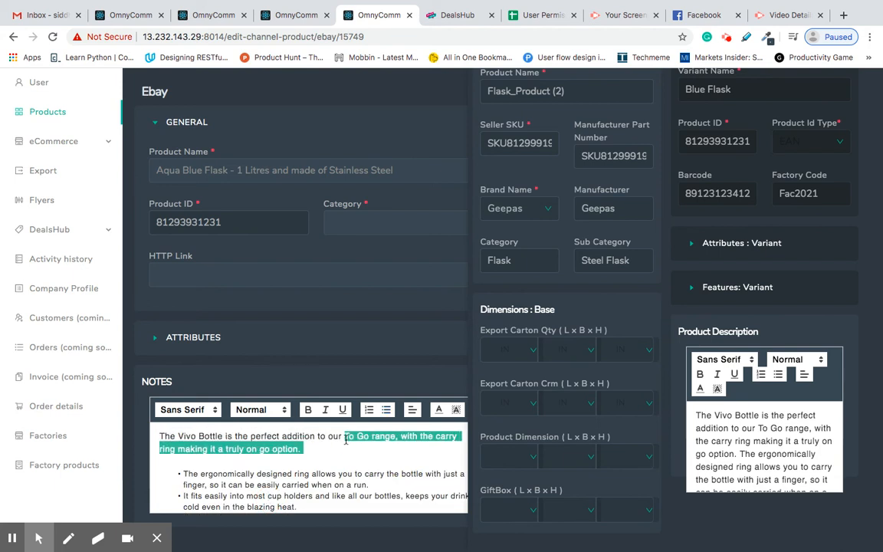
pyautogui.hotkey('ctrl', 'b')
# Underline and italicize "The Vivo Bottle" at the start of the Notes, and review the formatted text.
pyautogui.press('Up')
pyautogui.press('Up')
pyautogui.press('Up')
pyautogui.press('Up')
pyautogui.press('Up')
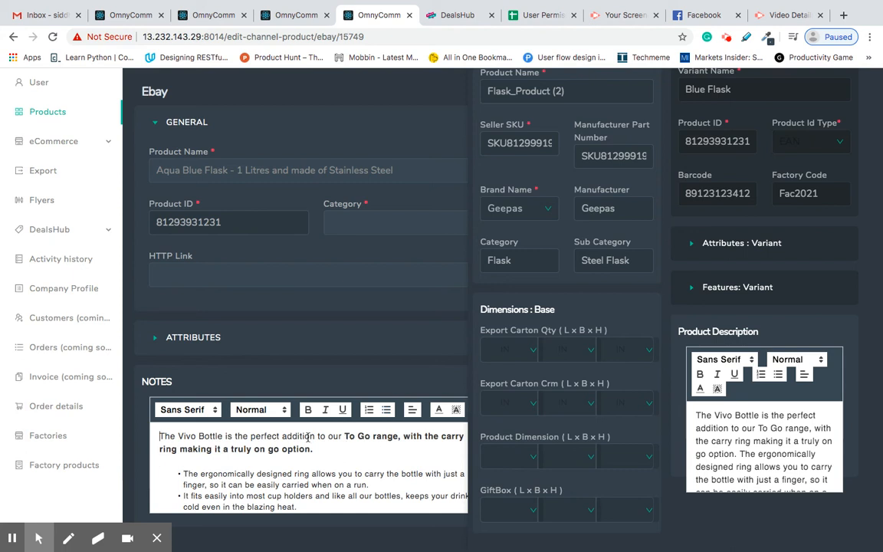
pyautogui.keyDown('shift'); pyautogui.click(224, 435); pyautogui.keyUp('shift')
pyautogui.press('super+u')
pyautogui.press('super+i')
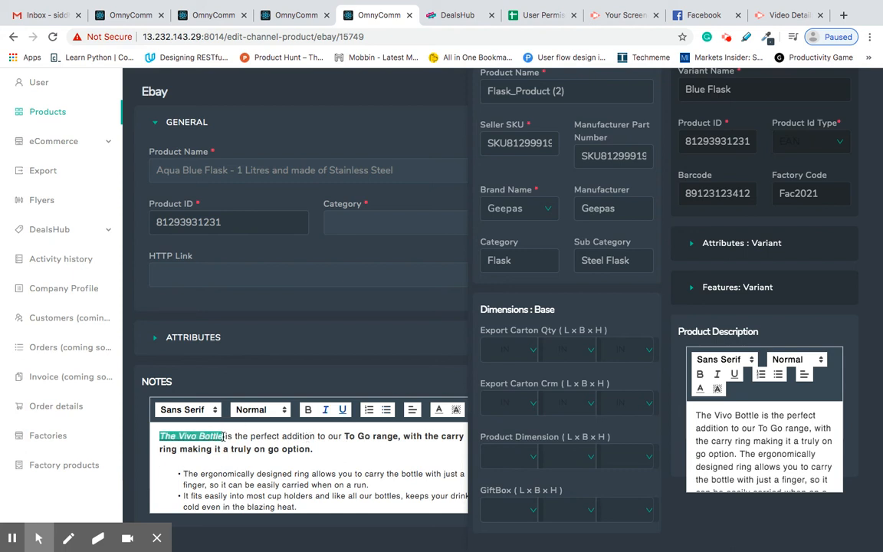
pyautogui.click(267, 447)
pyautogui.scroll(-1, 303, 462)
pyautogui.scroll(-1, 304, 462)
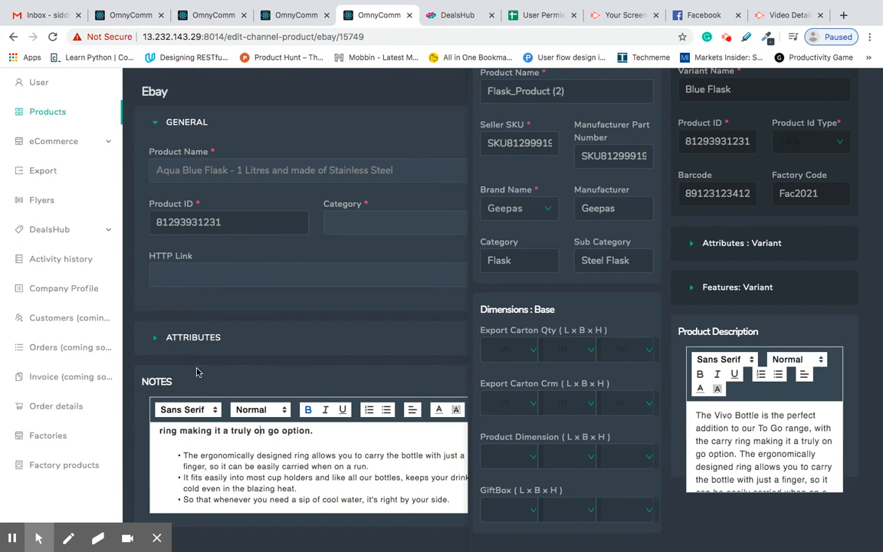
# Expand the Ebay listing's Attributes section and check the variant attributes in the base product details, collapsing those again.
pyautogui.click(173, 337)
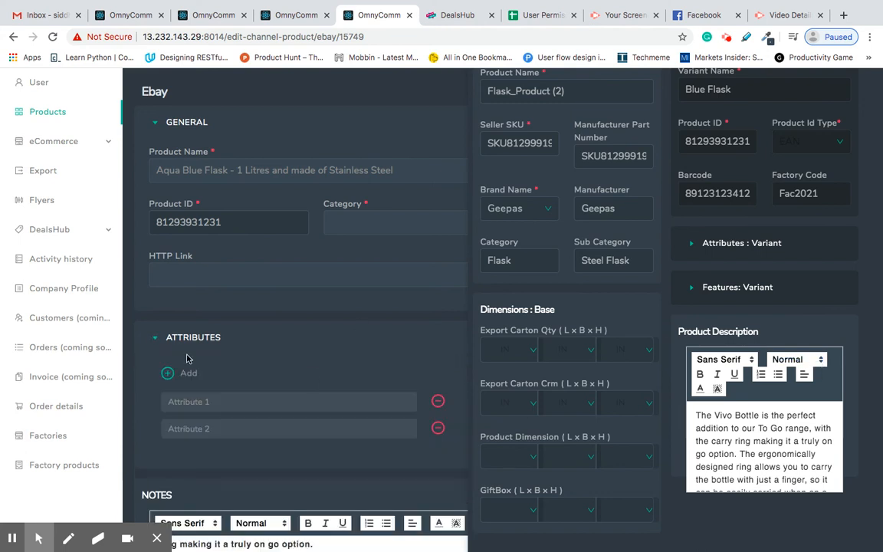
pyautogui.click(689, 243)
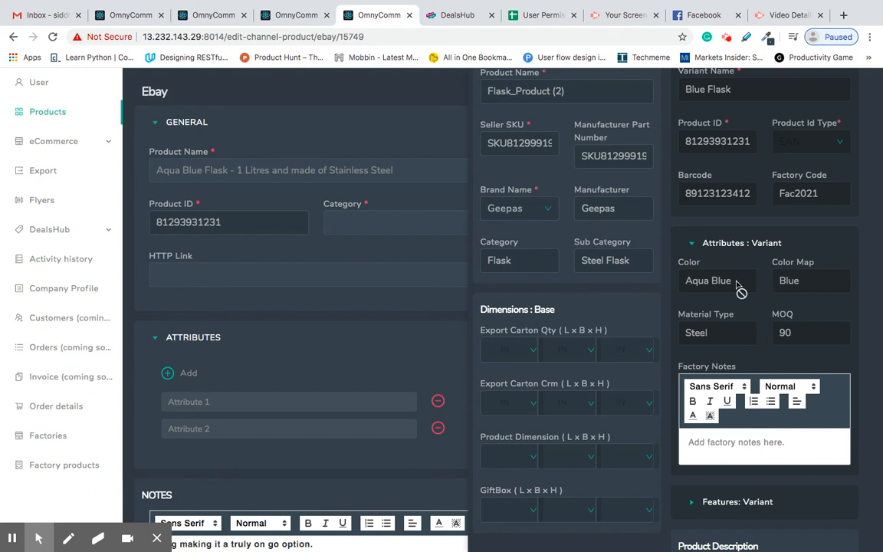
pyautogui.scroll(-1, 728, 429)
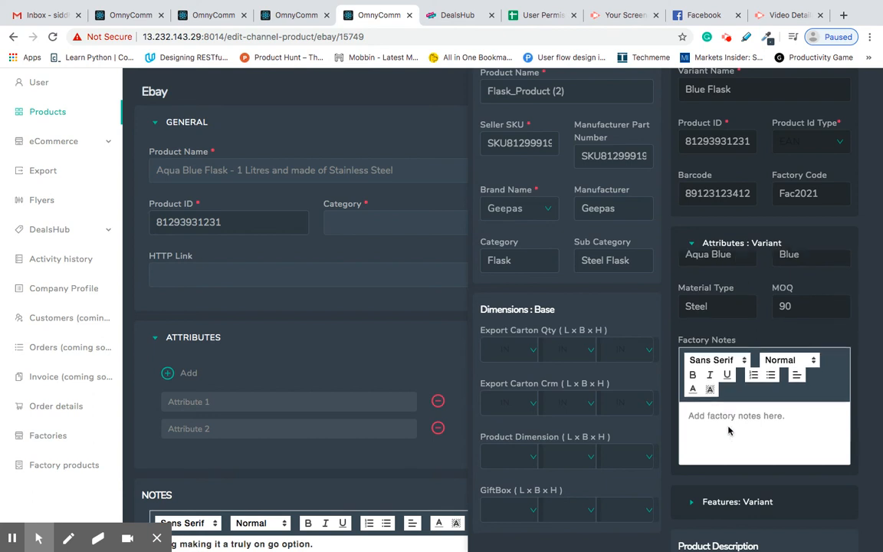
pyautogui.click(705, 242)
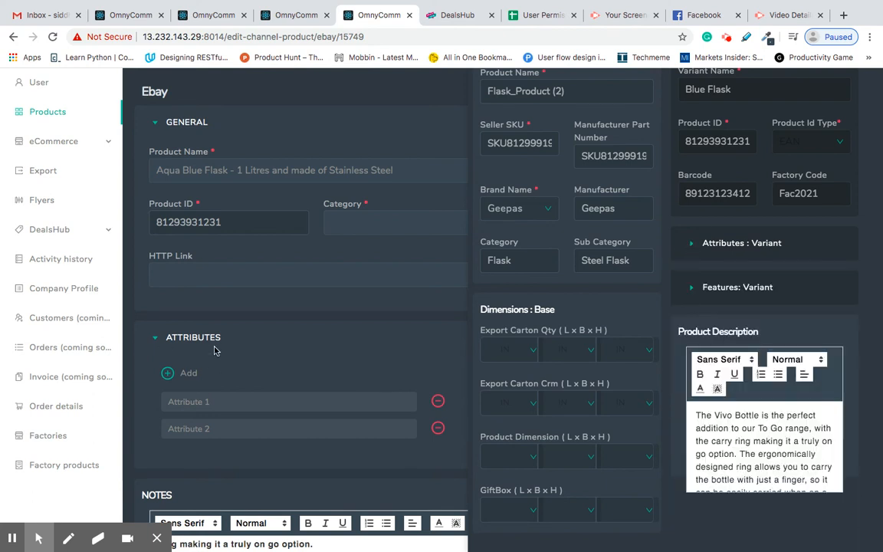
# Expand the variant features and copy the first one, the query/assistance contact line, into the Ebay listing's first attribute.
pyautogui.click(698, 289)
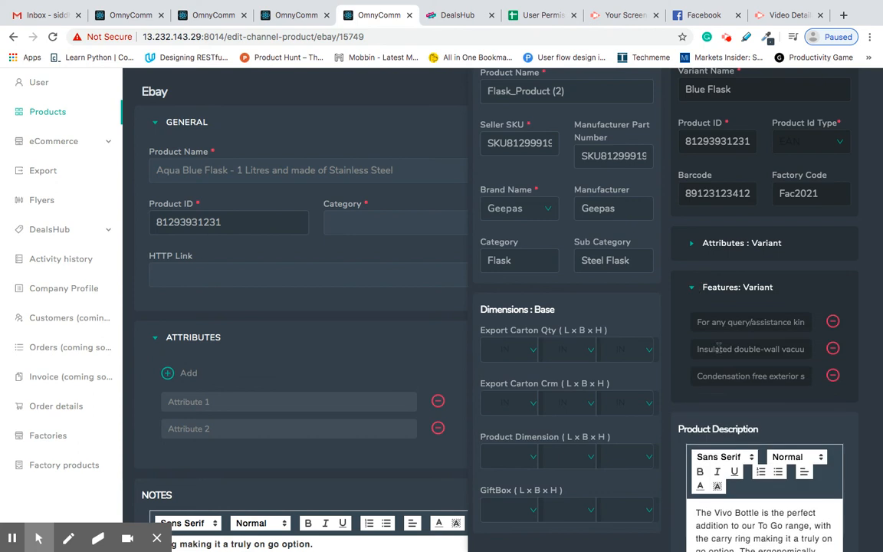
pyautogui.tripleClick(775, 324)
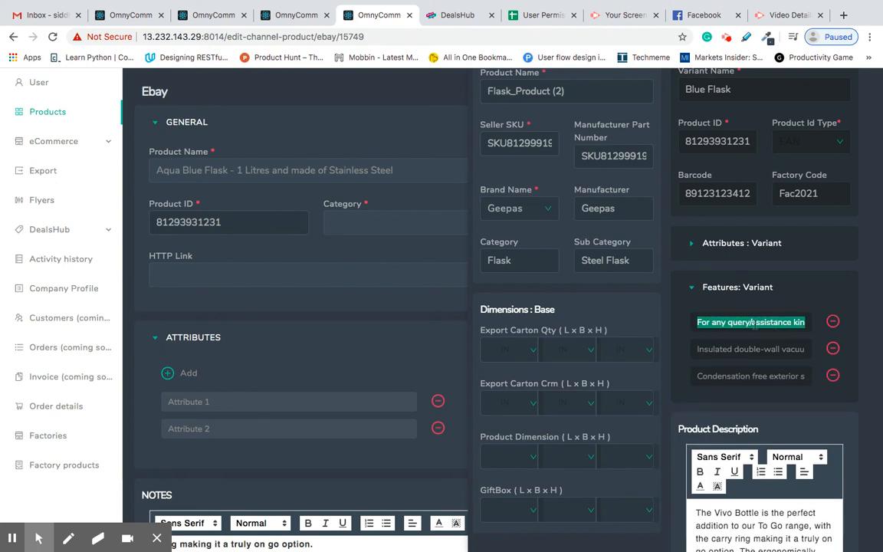
pyautogui.click(259, 402)
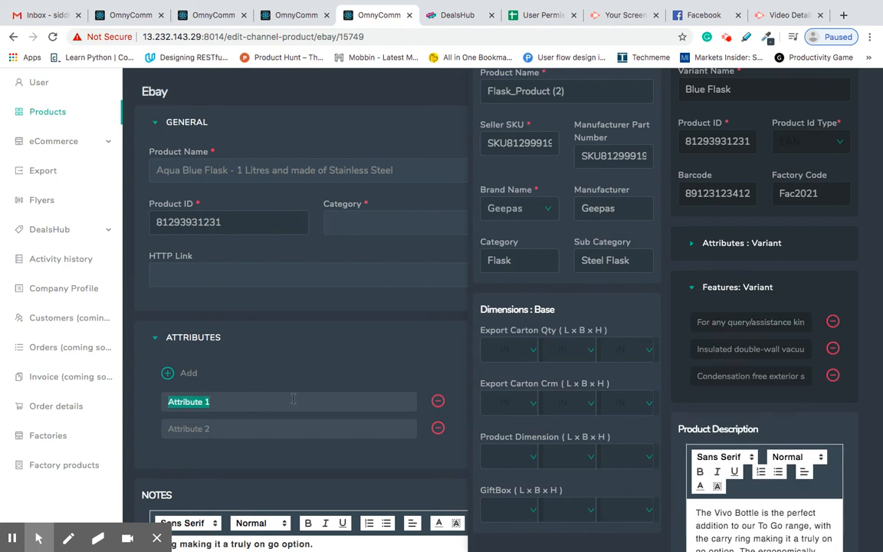
pyautogui.hotkey('ctrl', 'v')
pyautogui.press('Tab')
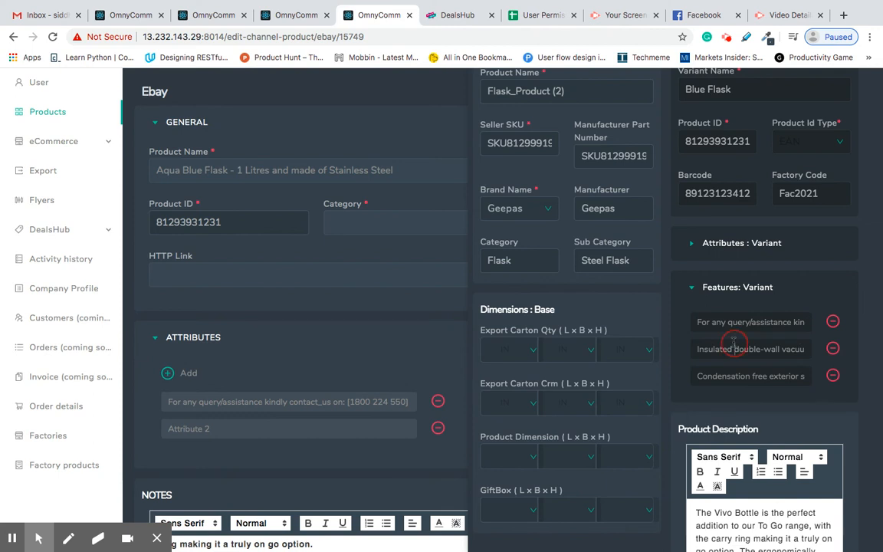
# Replace the Ebay listing's second attribute with the variant feature "Insulated double-wall vacuum with copper coating for maximum temperature retention".
pyautogui.tripleClick(734, 347)
pyautogui.click(321, 430)
pyautogui.press('BackSpace')
pyautogui.press('BackSpace')
pyautogui.press('BackSpace')
pyautogui.press('BackSpace')
pyautogui.press('BackSpace')
pyautogui.press('BackSpace')
pyautogui.write('Insulated double-wall vacuum with copper coating for maximum temperature retention')
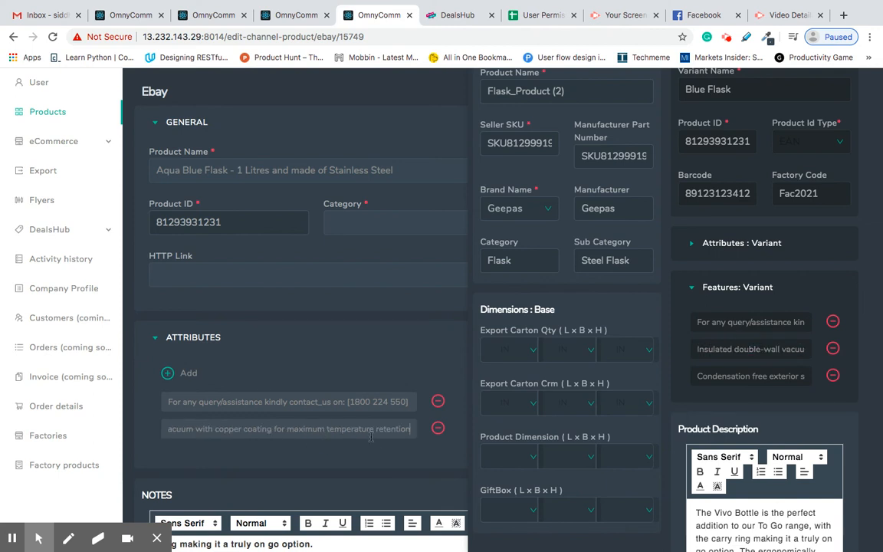
pyautogui.press('Home')
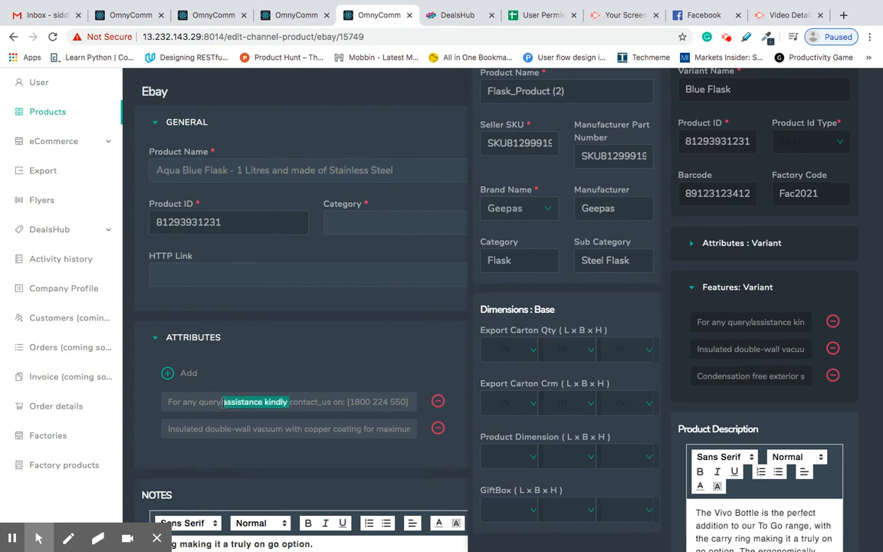
# Remove "/assistance kindly" from the Ebay listing's first attribute so it begins "For any query contact_us on:".
pyautogui.press('BackSpace')
pyautogui.press('BackSpace')
pyautogui.press('BackSpace')
pyautogui.write('y')
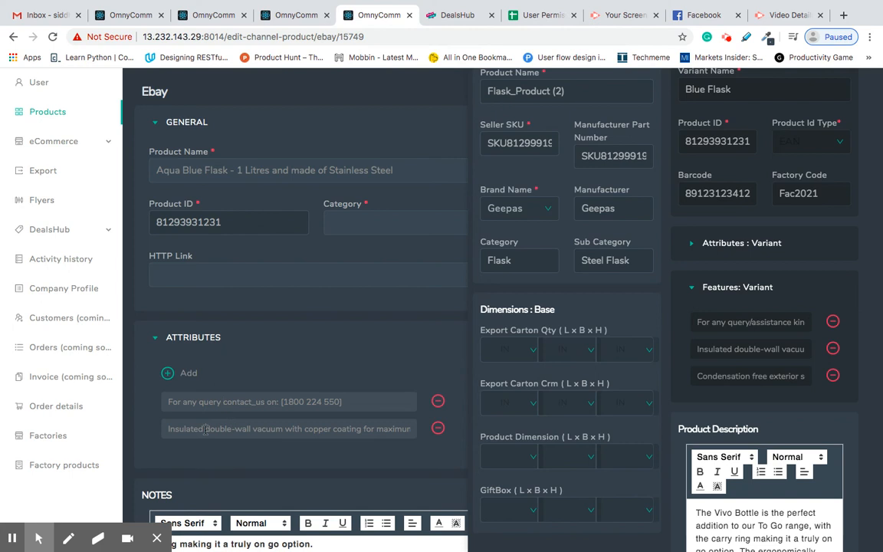
# Delete "double-wall" from the Ebay listing's second attribute and look over the listing beside the base product details.
pyautogui.doubleClick(247, 427)
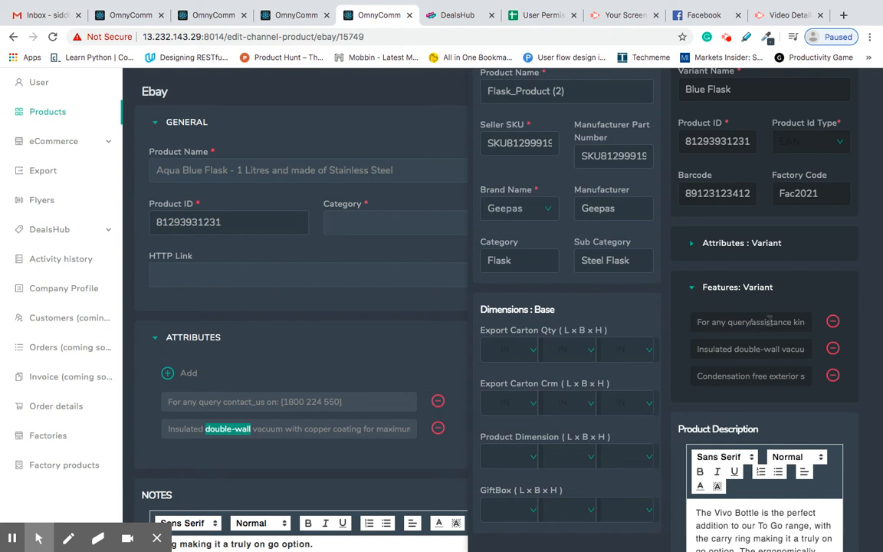
pyautogui.press('BackSpace')
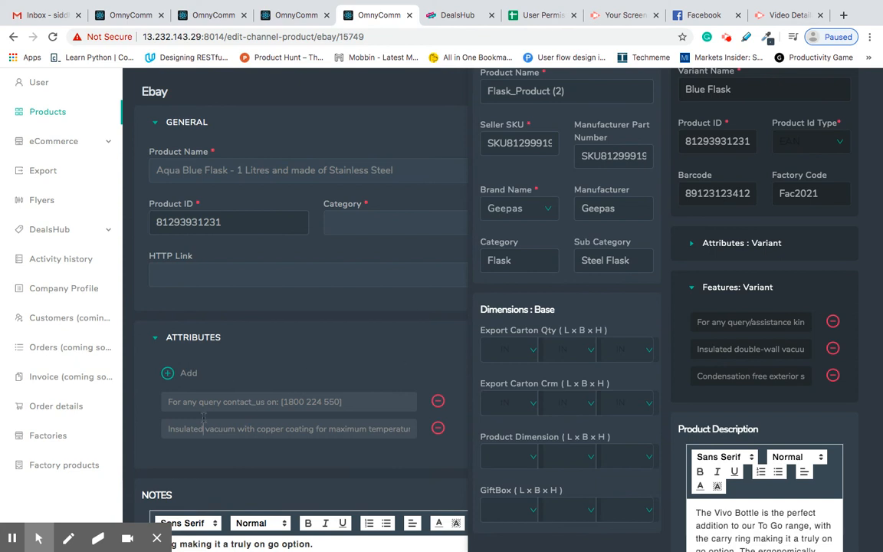
pyautogui.scroll(2, 479, 330)
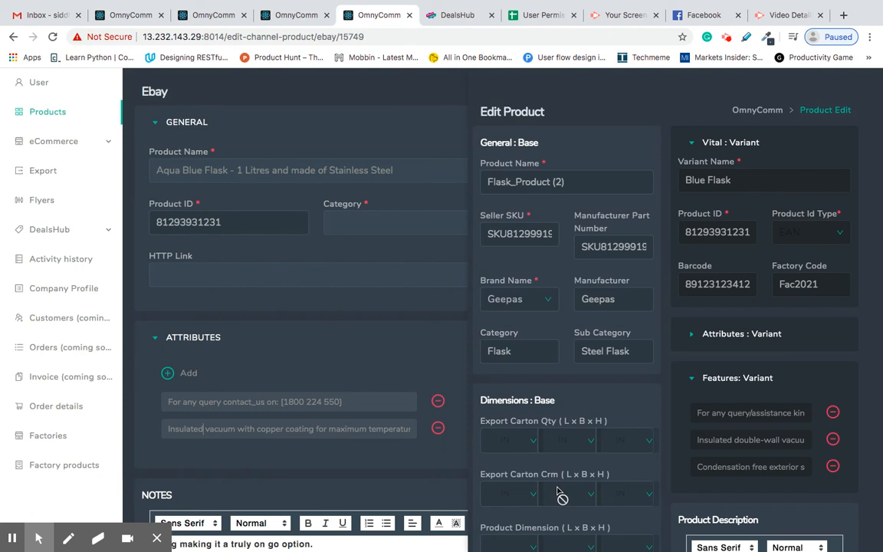
pyautogui.scroll(-2, 322, 402)
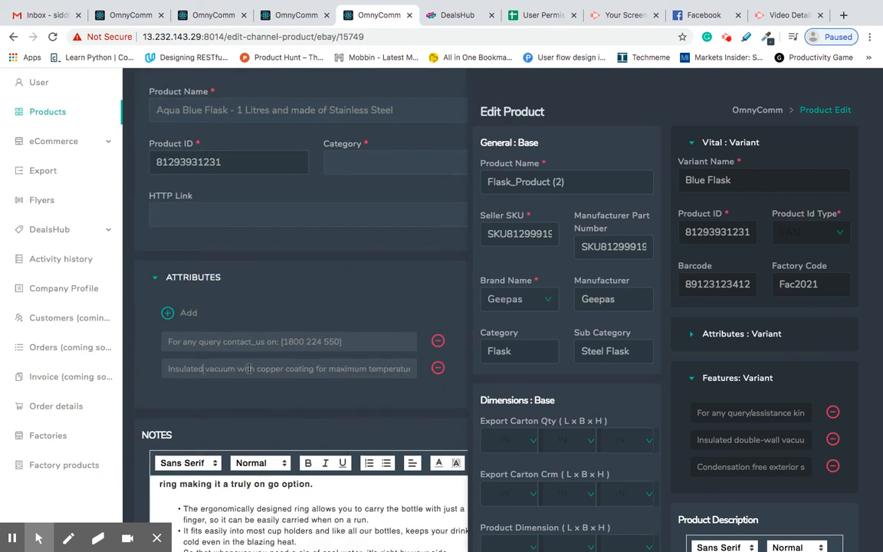
# Close the base product details beside the Ebay listing, save the listing and look over its general data, attributes and notes.
pyautogui.scroll(2, 249, 369)
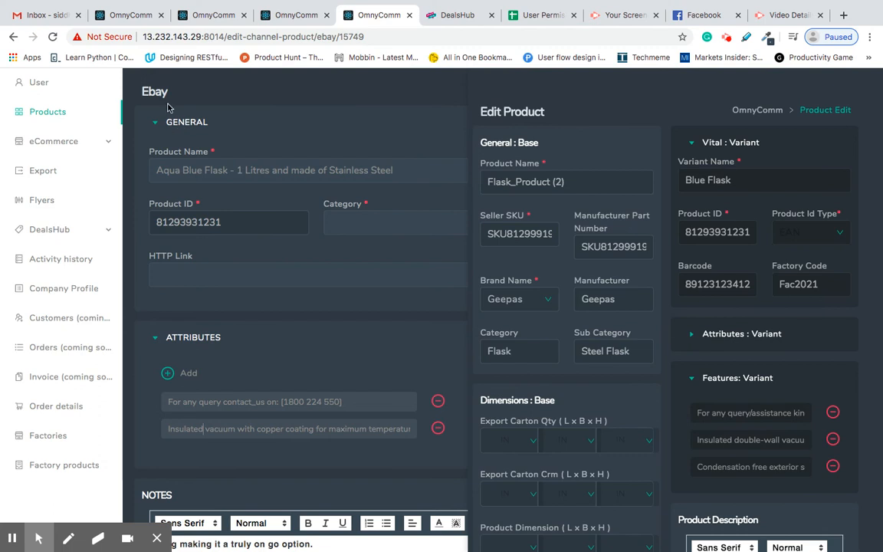
pyautogui.scroll(-1, 228, 310)
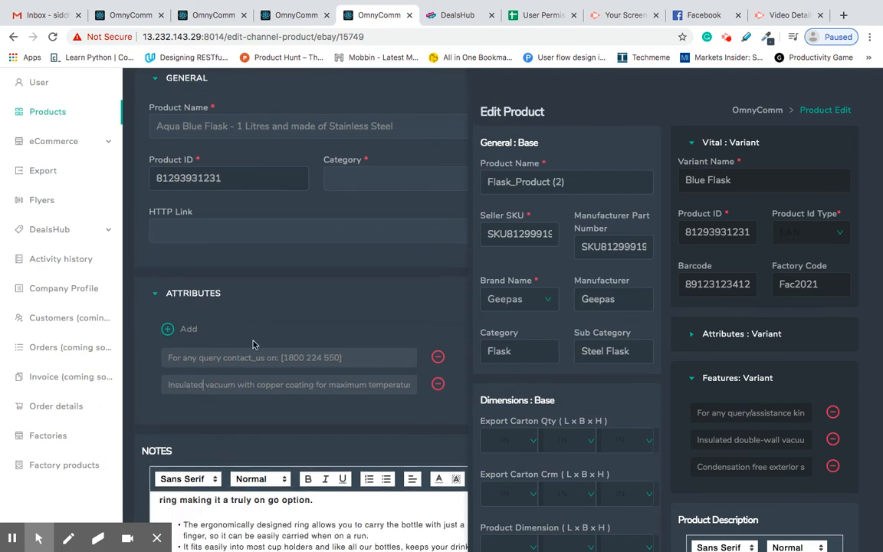
pyautogui.scroll(2, 667, 330)
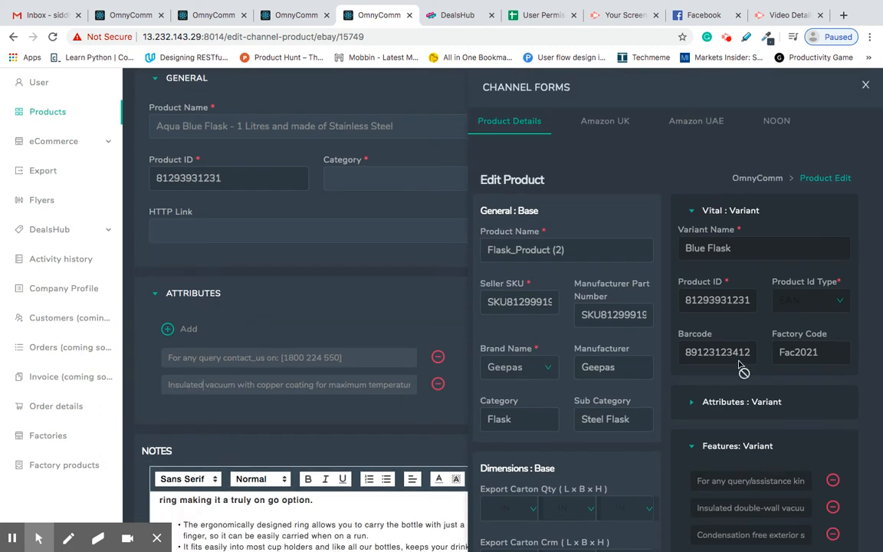
pyautogui.click(865, 84)
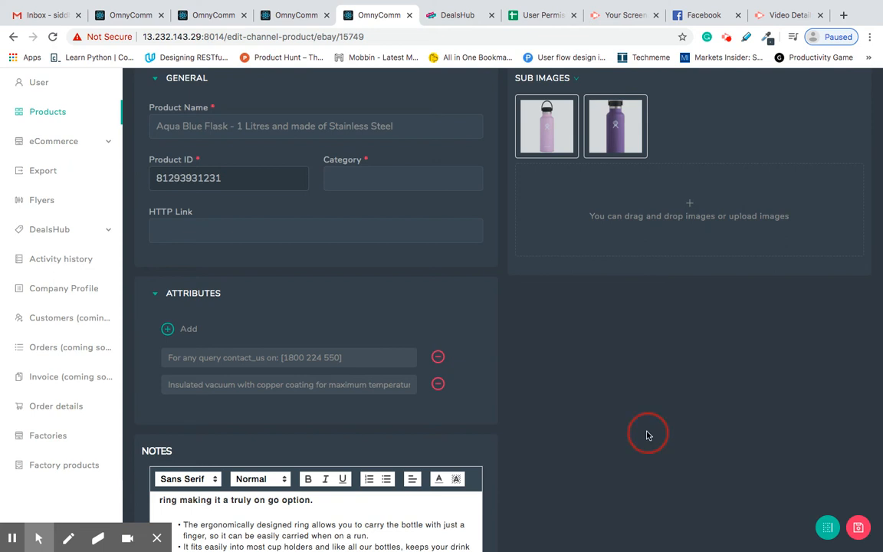
pyautogui.scroll(-1, 476, 345)
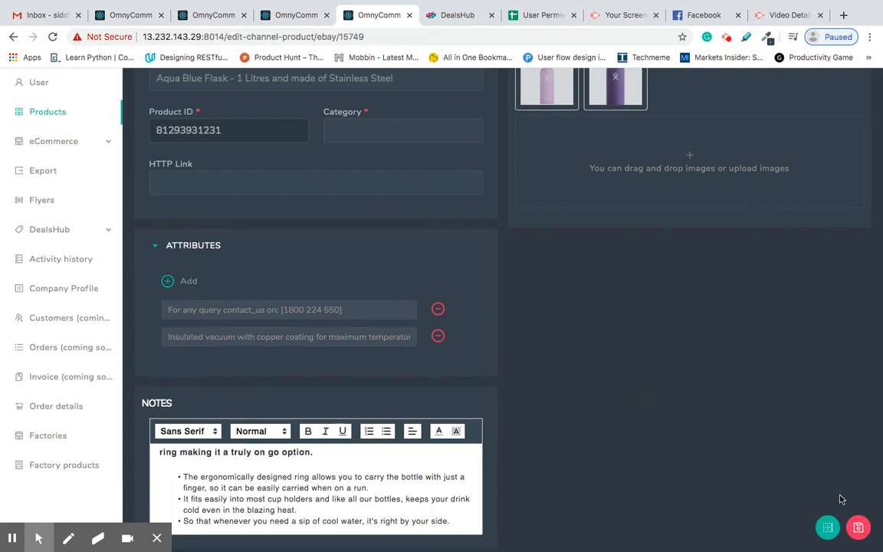
pyautogui.click(860, 528)
pyautogui.scroll(2, 530, 369)
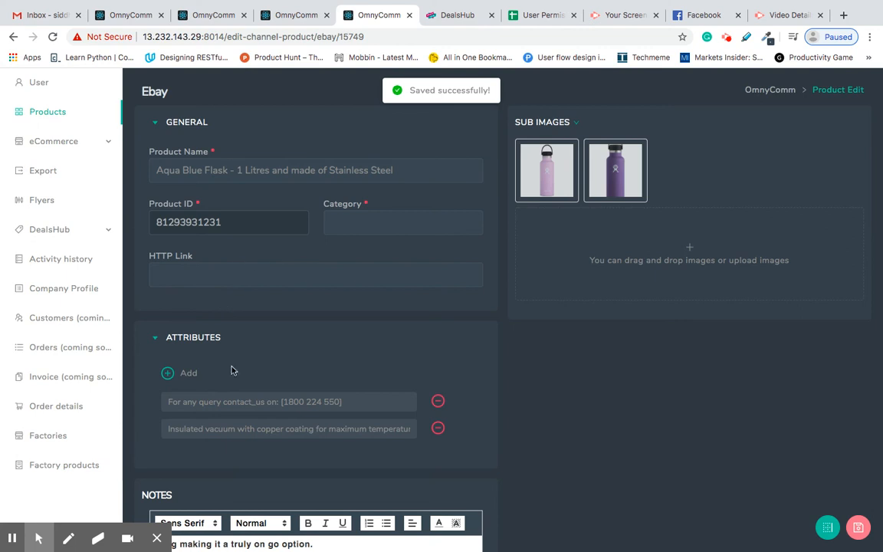
pyautogui.scroll(-2, 414, 384)
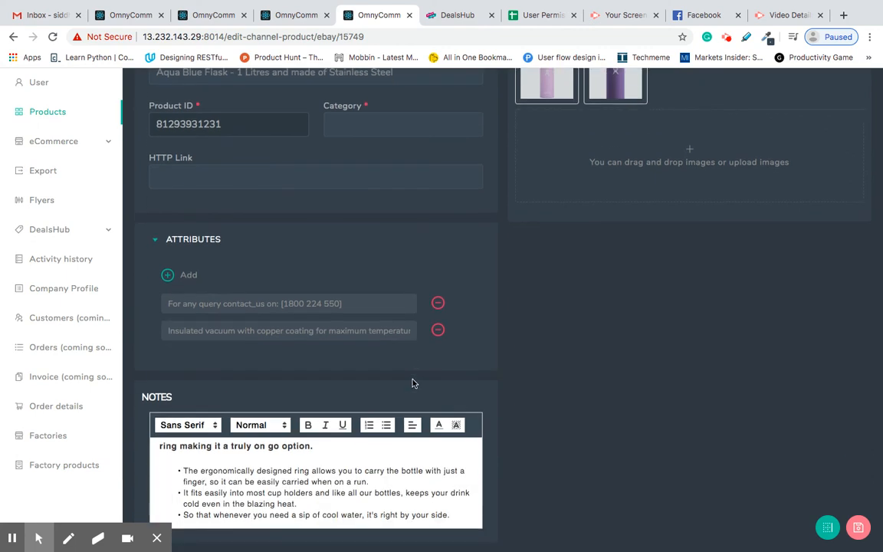
pyautogui.scroll(2, 491, 328)
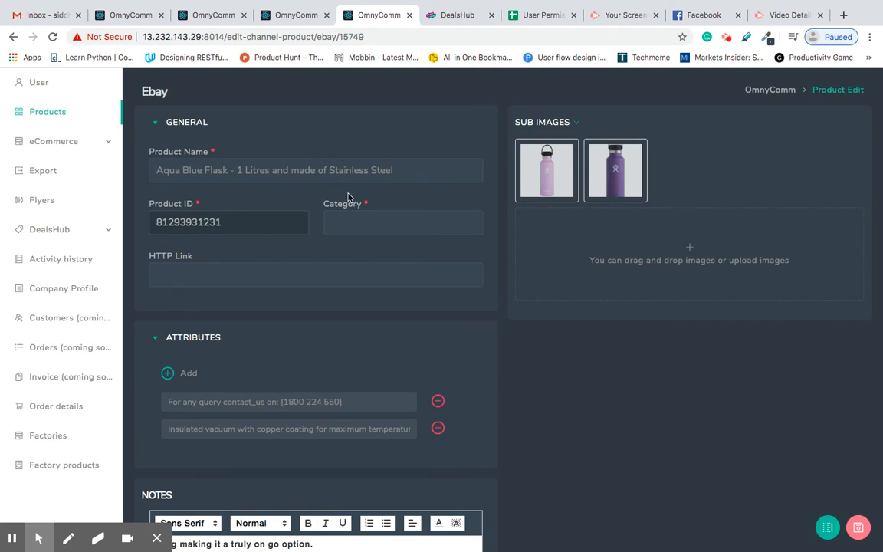
# Switch to the Keynote presentation and add a blank slide after the "Channel-wise Split" slide.
pyautogui.hotkey('ctrl', 'Left')
pyautogui.click(31, 248)
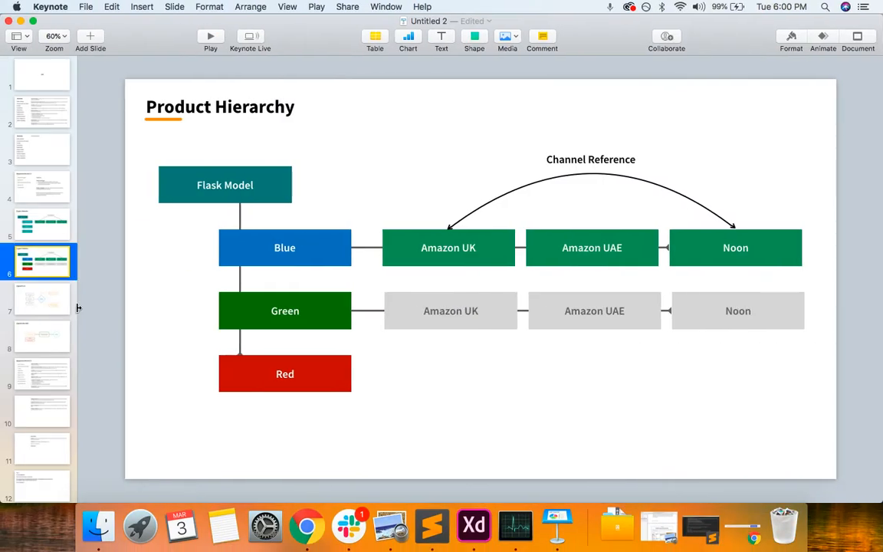
pyautogui.click(41, 336)
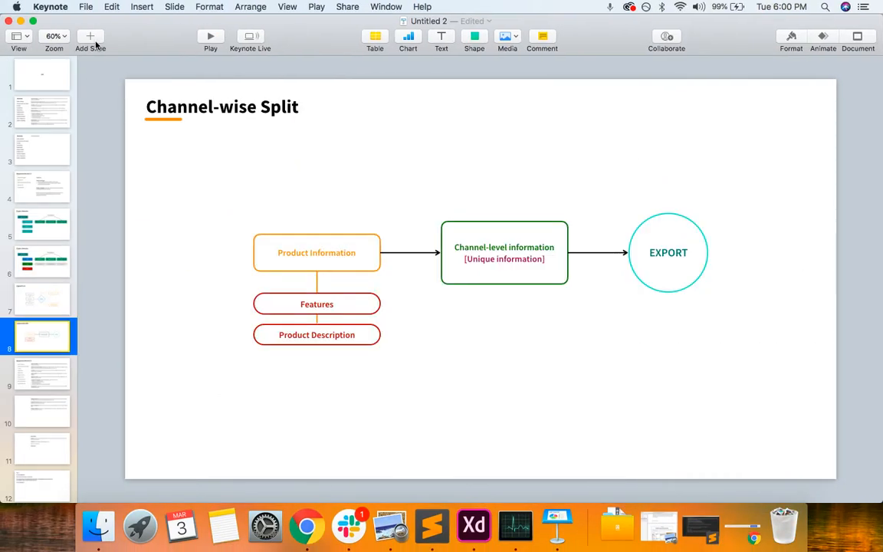
pyautogui.click(90, 39)
pyautogui.click(112, 375)
# Copy the "Product Information" box from the "Channel-wise Split" slide onto the blank slide and extend its label to "Product Information - Company".
pyautogui.click(39, 338)
pyautogui.click(315, 252)
pyautogui.press('super+c')
pyautogui.click(57, 370)
pyautogui.press('super+v')
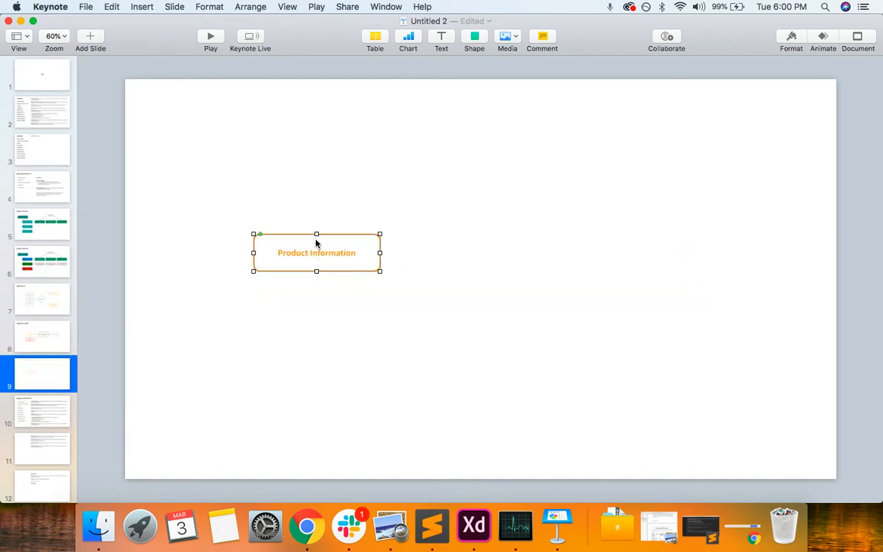
pyautogui.doubleClick(313, 255)
pyautogui.click(356, 253)
pyautogui.write('- Company')
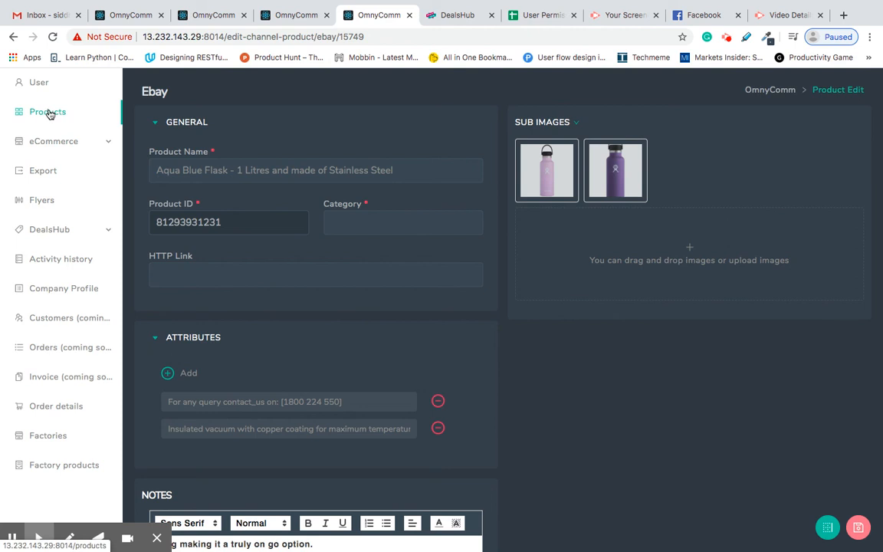
# Open the full product list in OmnyComm.
pyautogui.click(48, 112)
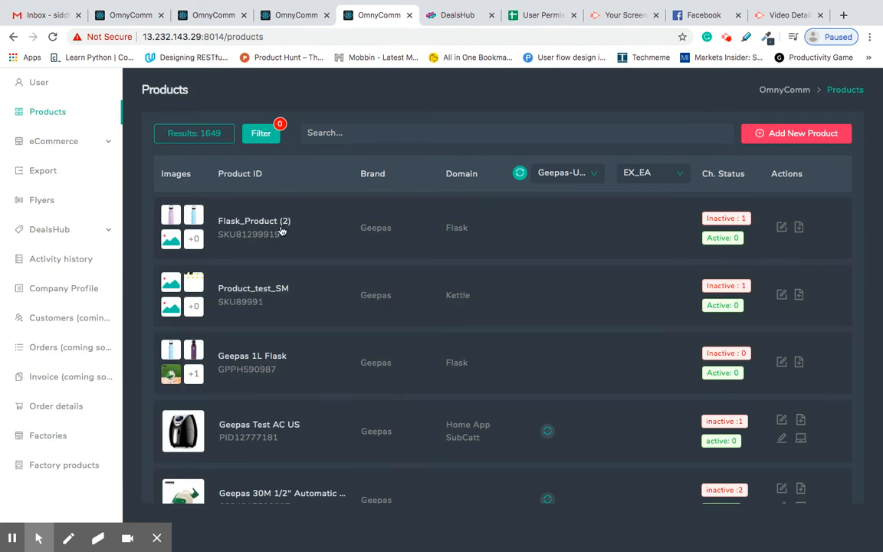
# Back in Keynote, duplicate the company information box beside the original and label the copy "Ebay - Unique".
pyautogui.hotkey('ctrl', 'Left')
pyautogui.click(318, 250)
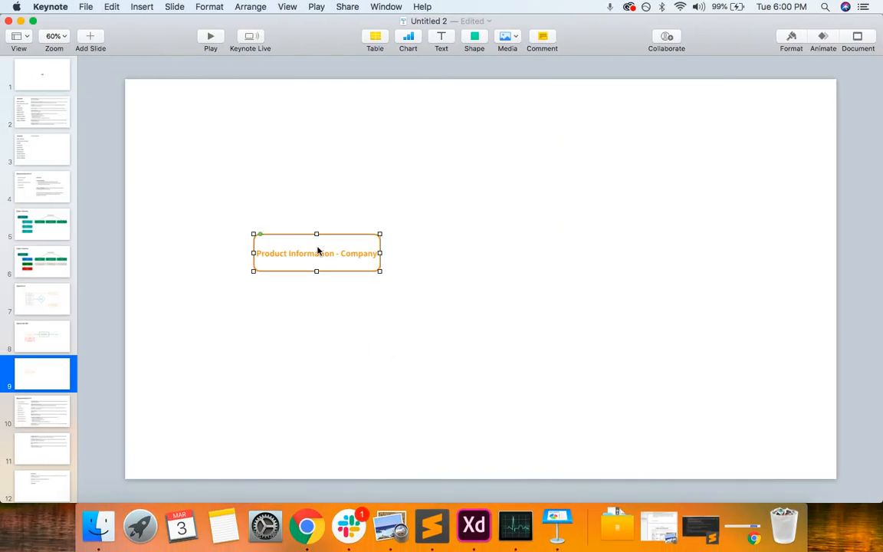
pyautogui.moveTo(296, 256); pyautogui.dragTo(512, 261)
pyautogui.doubleClick(512, 260)
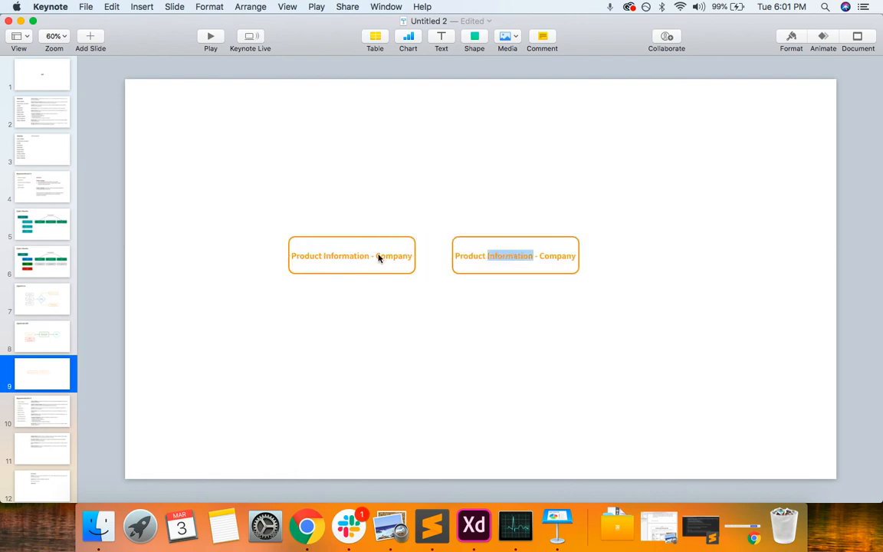
pyautogui.tripleClick(505, 258)
pyautogui.write('Ebay - Unique')
pyautogui.press('Escape')
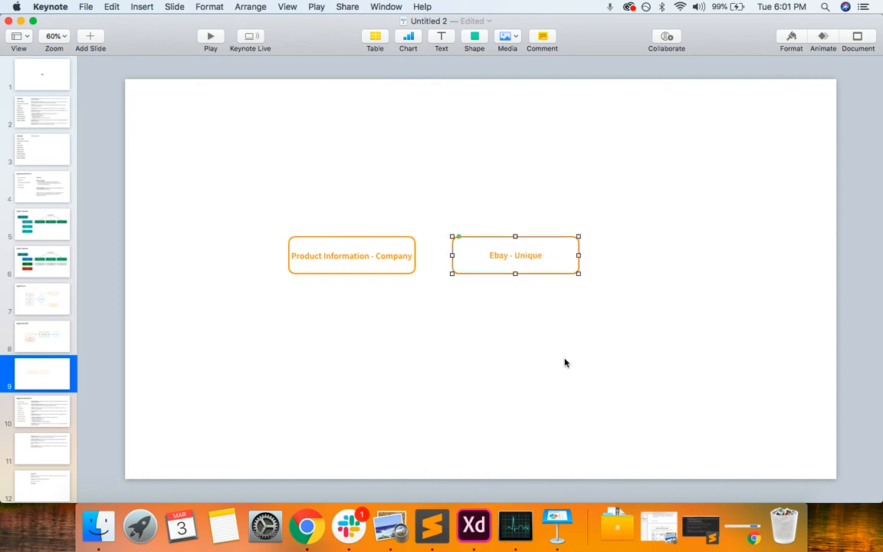
pyautogui.click(374, 286)
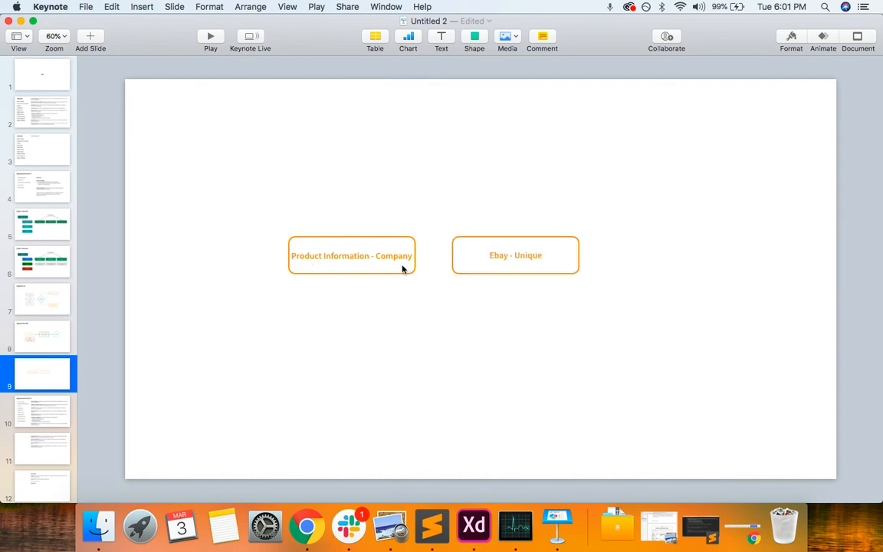
# Return to OmnyComm, show the Ebay channel's products and open the Aqua Blue Flask listing for editing.
pyautogui.hotkey('ctrl', 'Right')
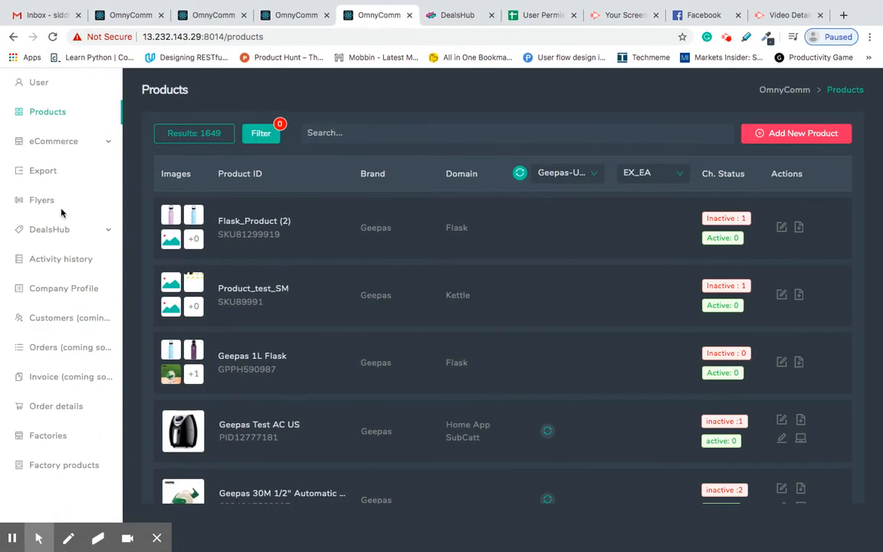
pyautogui.hotkey('ctrl', 'Left')
pyautogui.hotkey('ctrl', 'Right')
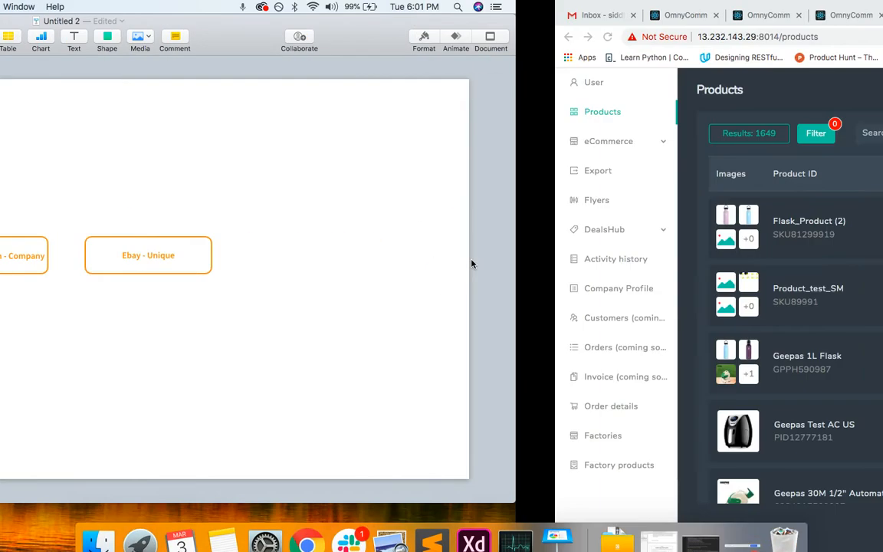
pyautogui.click(86, 142)
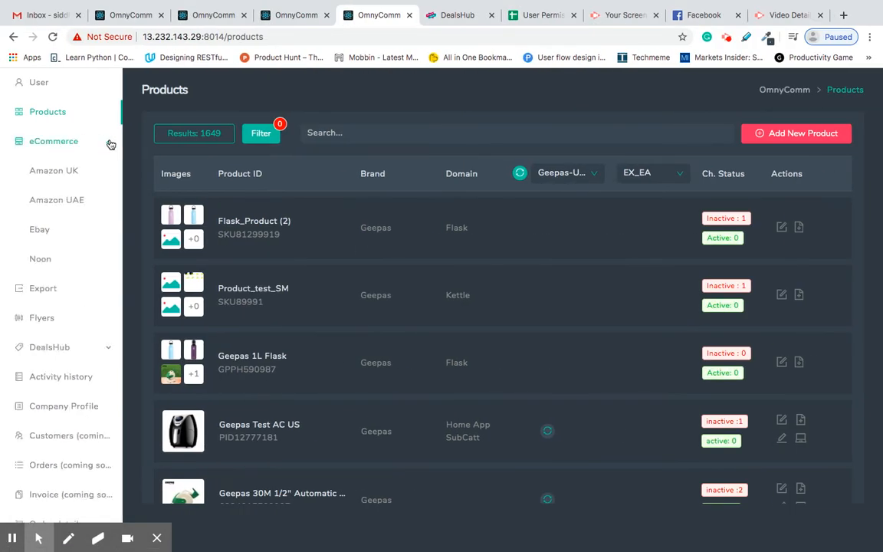
pyautogui.click(40, 232)
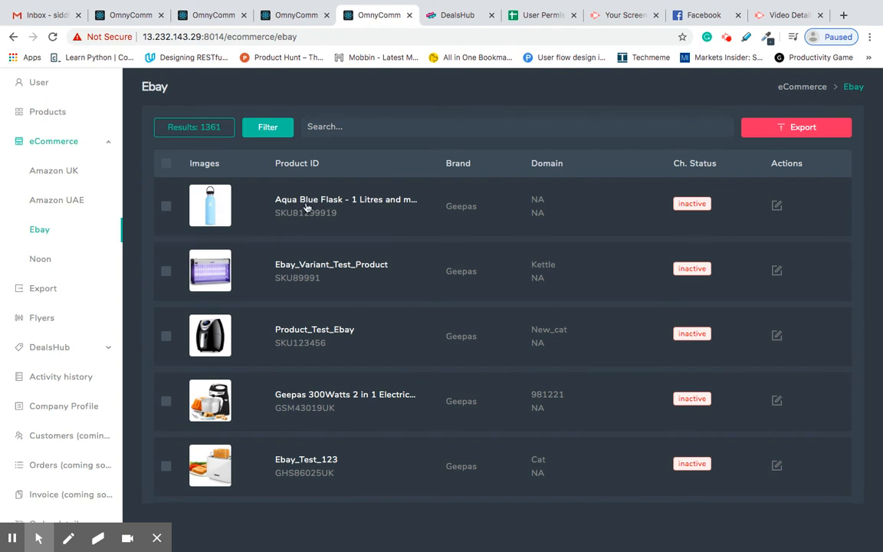
pyautogui.click(776, 207)
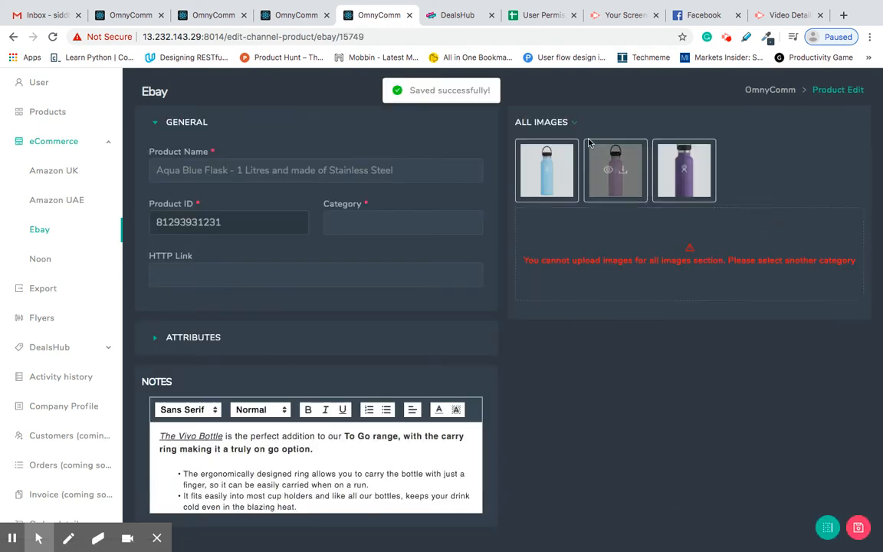
# Show the Ebay listing's sub images and read through its notes.
pyautogui.click(575, 123)
pyautogui.click(561, 161)
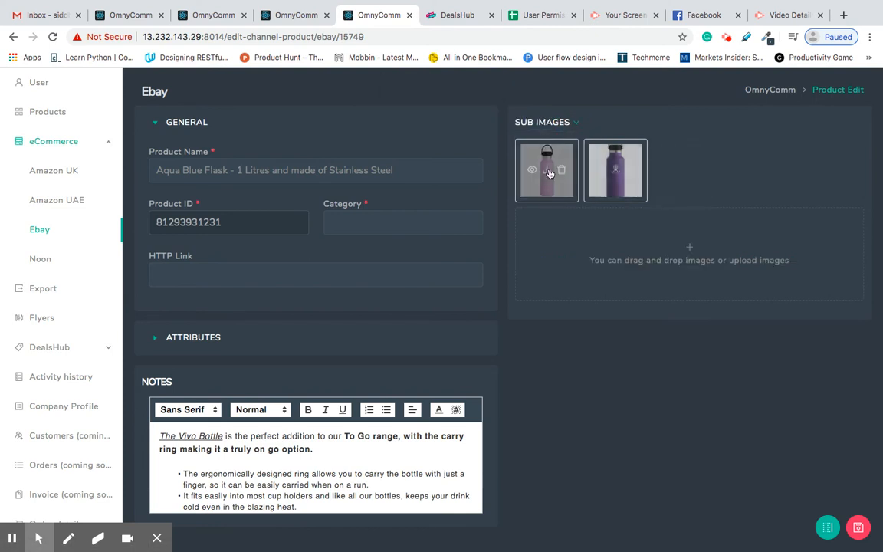
pyautogui.scroll(-1, 383, 479)
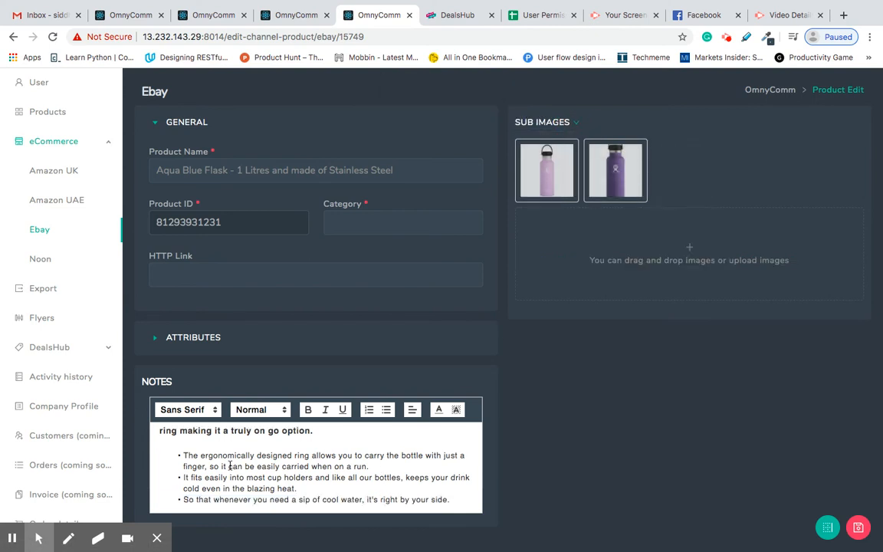
pyautogui.scroll(1, 229, 465)
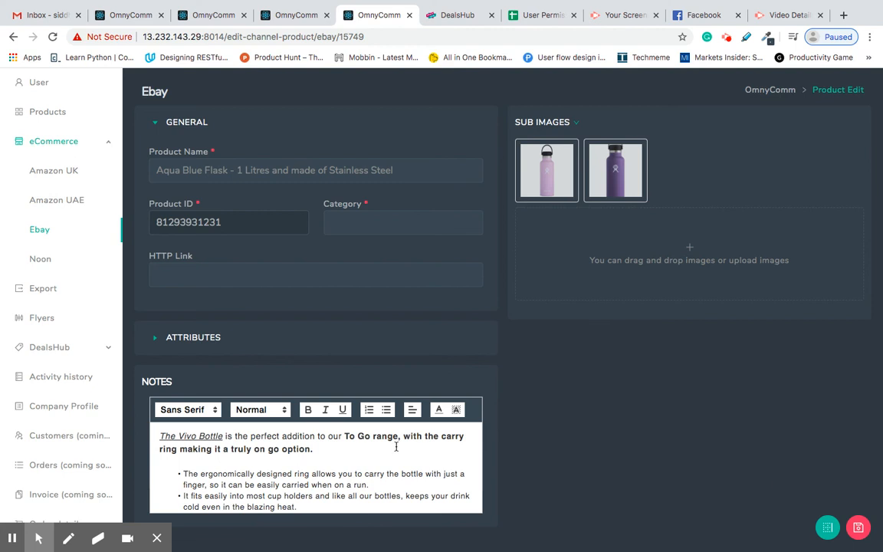
# Show the base product details beside the Ebay listing, examine the product description against the notes, and close the details.
pyautogui.click(827, 527)
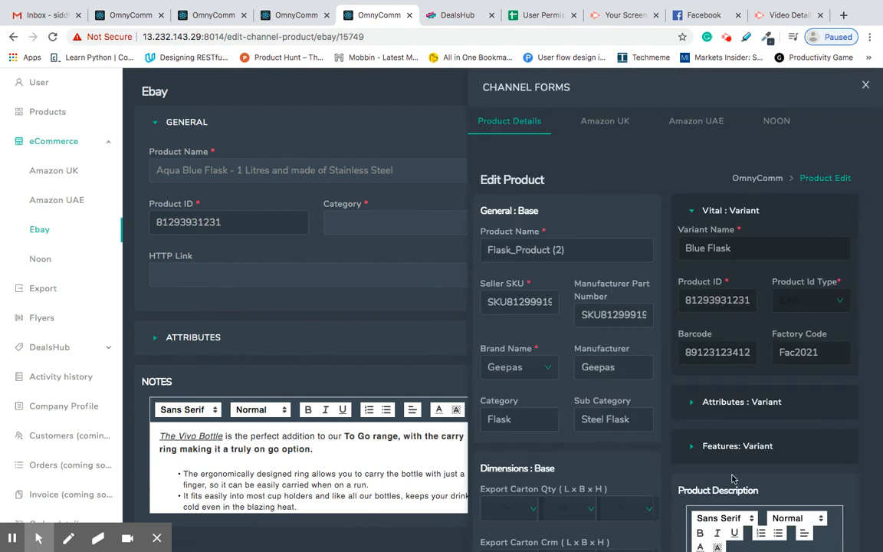
pyautogui.scroll(-2, 743, 503)
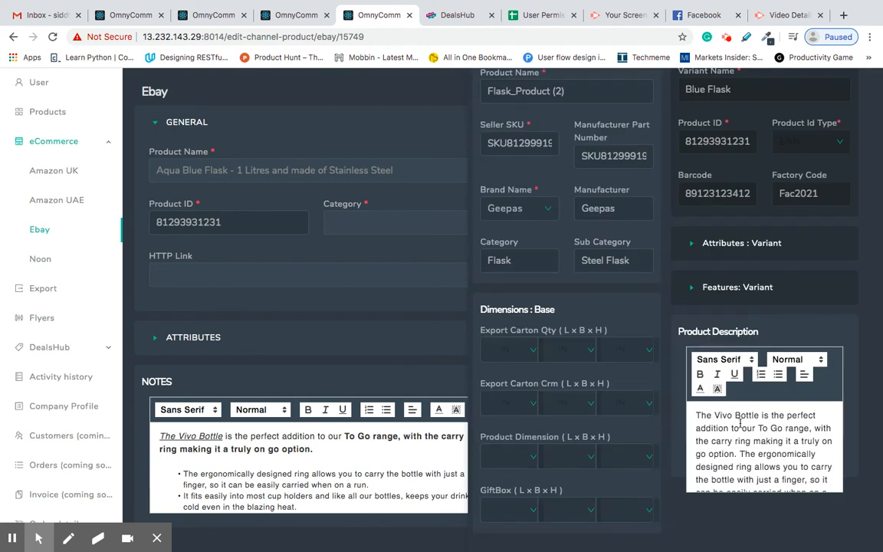
pyautogui.scroll(2, 741, 415)
pyautogui.click(868, 87)
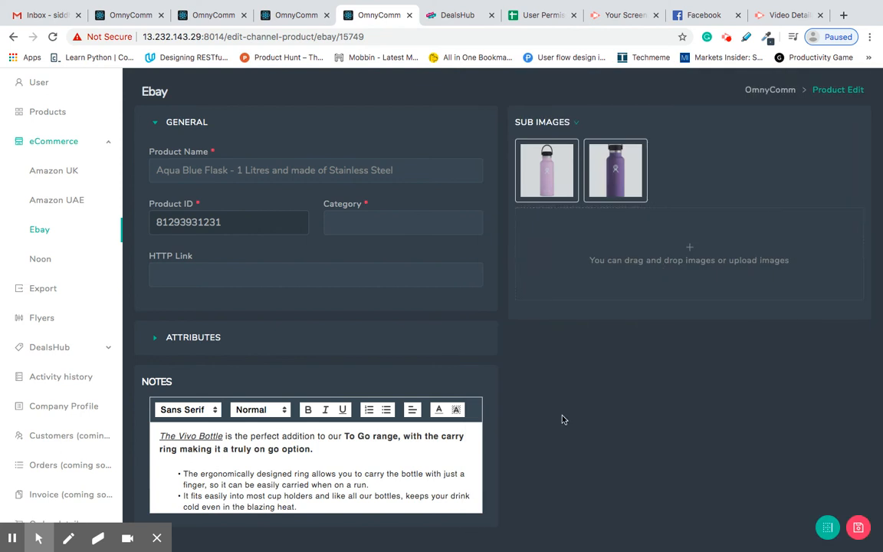
pyautogui.hotkey('ctrl', 'Left')
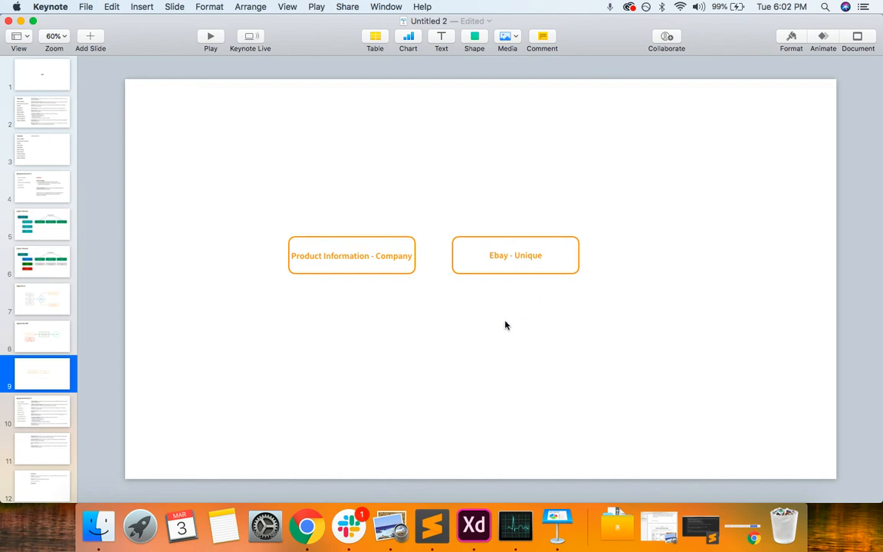
pyautogui.hotkey('ctrl', 'Right')
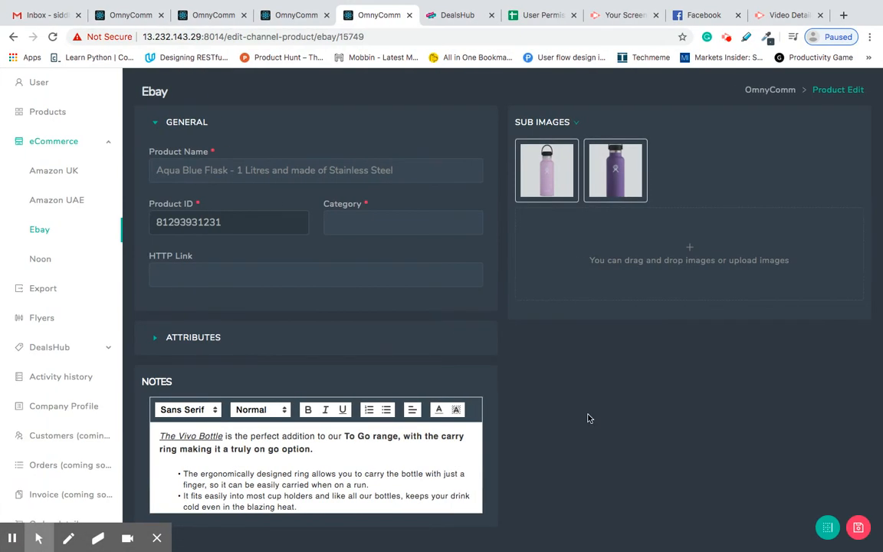
# Open the help request form and close it without submitting anything.
pyautogui.scroll(2, 590, 418)
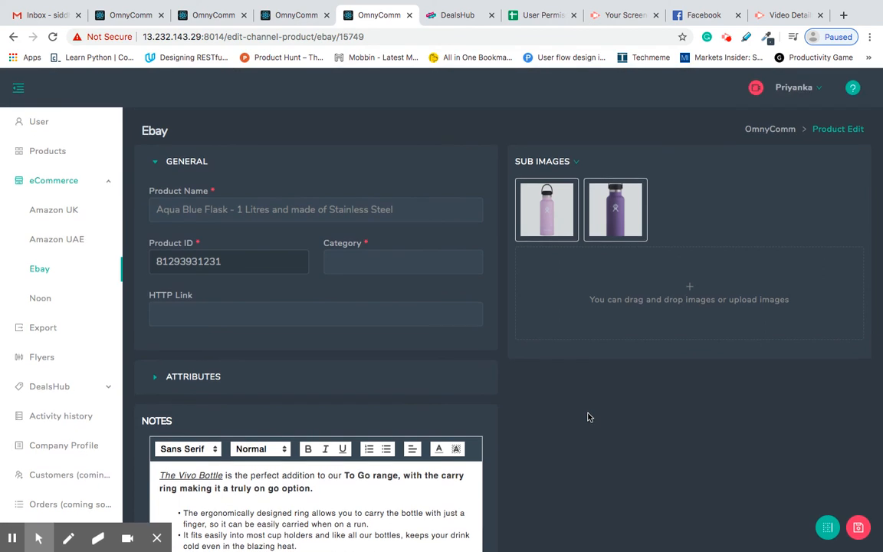
pyautogui.click(854, 92)
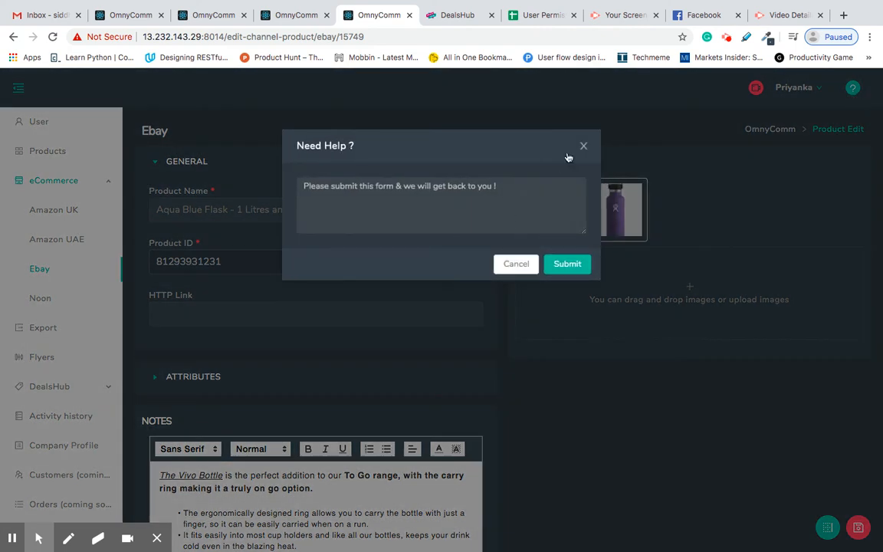
pyautogui.click(581, 152)
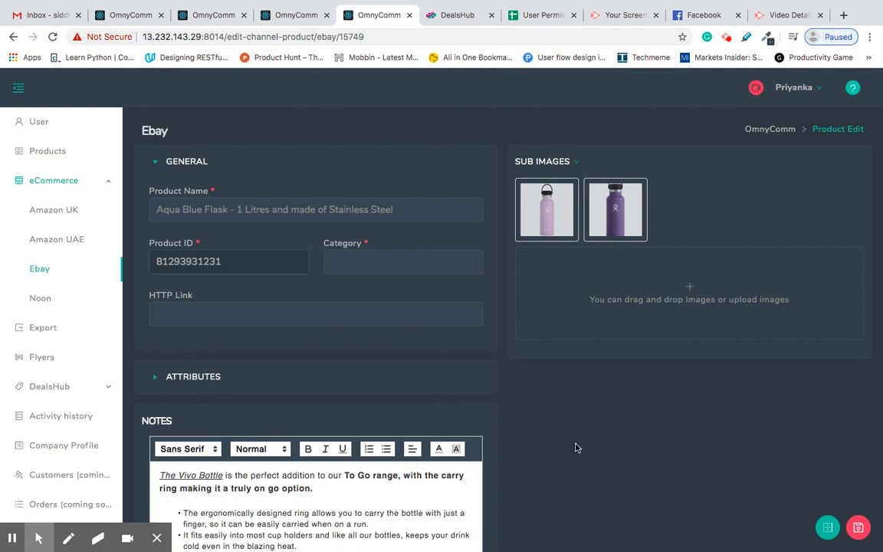
# Go back to the Ebay channel's product list and look through its entries.
pyautogui.scroll(-2, 542, 453)
pyautogui.scroll(2, 542, 453)
pyautogui.click(42, 272)
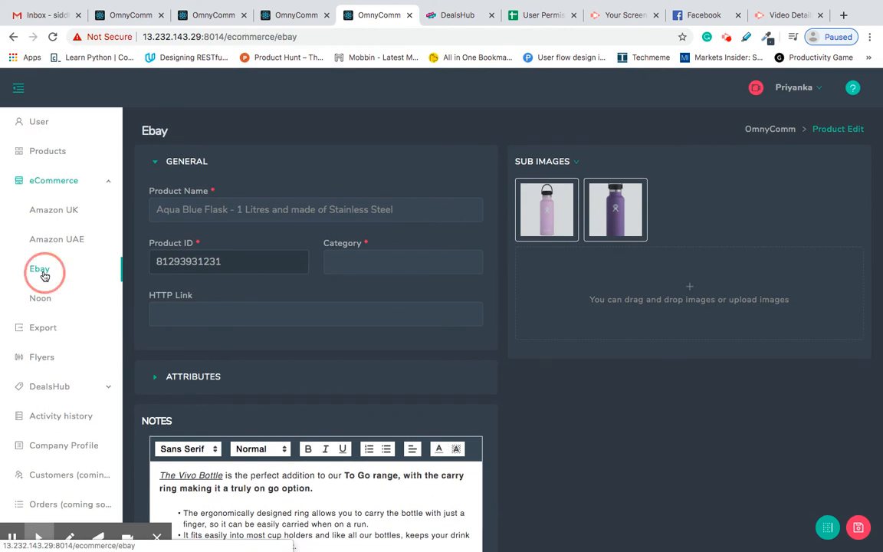
pyautogui.scroll(-3, 263, 330)
pyautogui.scroll(3, 263, 331)
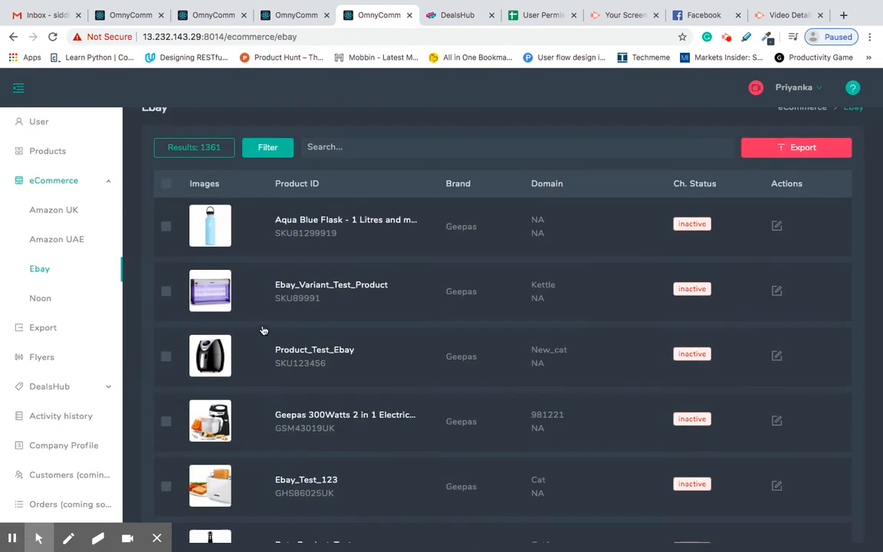
# Select the first three Ebay products, look over the list, and clear the selection.
pyautogui.click(165, 223)
pyautogui.click(166, 311)
pyautogui.click(165, 376)
pyautogui.scroll(-1, 165, 449)
pyautogui.scroll(1, 799, 128)
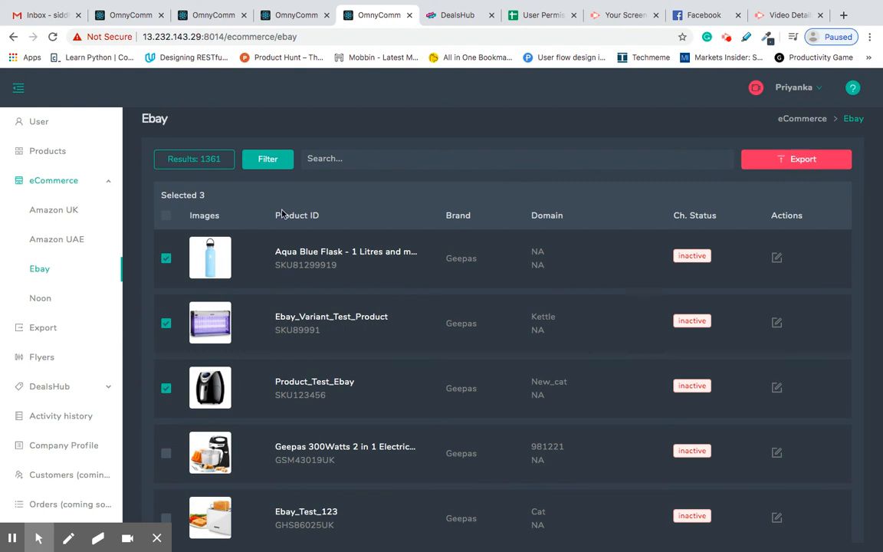
pyautogui.scroll(-2, 308, 296)
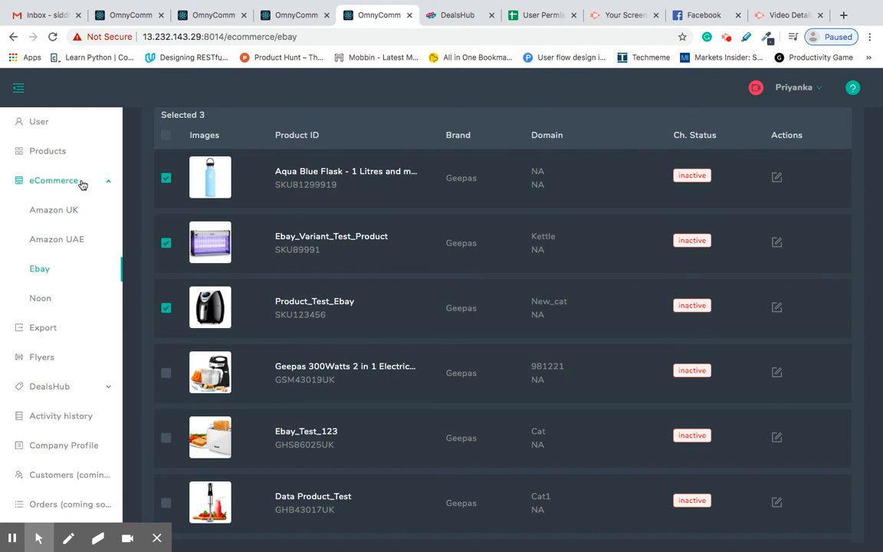
pyautogui.scroll(2, 226, 407)
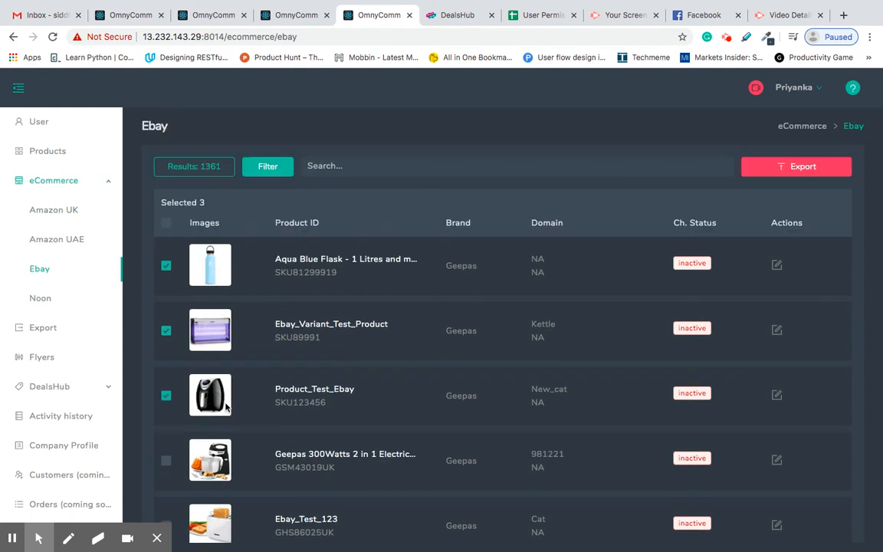
pyautogui.click(165, 225)
pyautogui.click(167, 227)
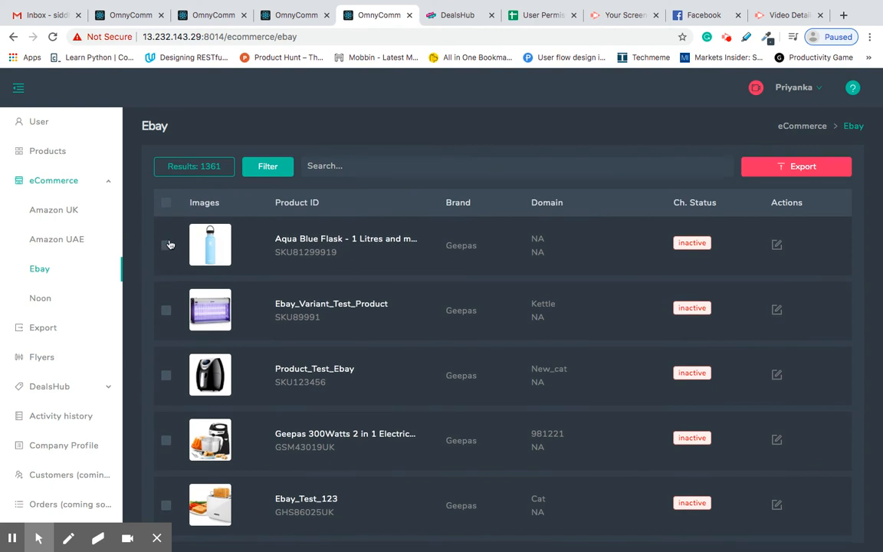
# Select Aqua Blue Flask, Ebay_Variant_Test_Product and Product_Test_Ebay, view the export folder options, and close them without adding the products.
pyautogui.click(166, 246)
pyautogui.click(166, 332)
pyautogui.click(165, 397)
pyautogui.click(815, 172)
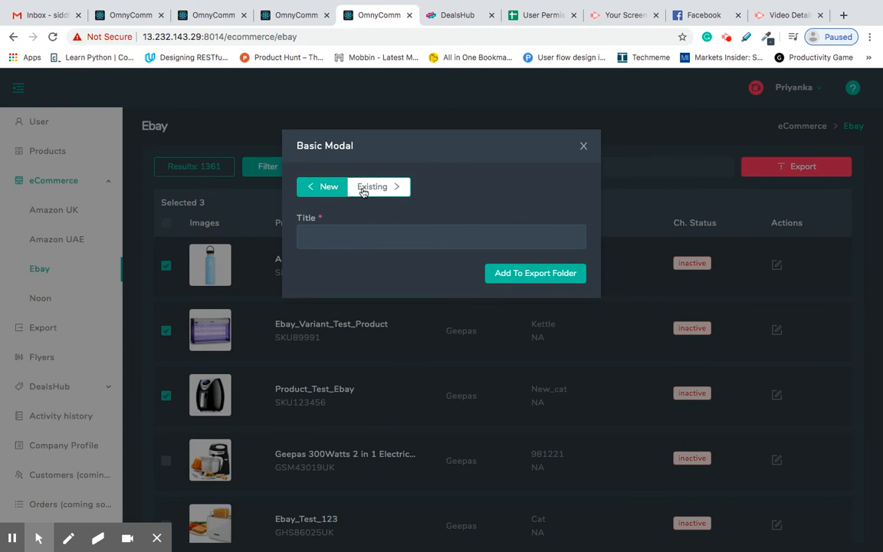
pyautogui.click(582, 155)
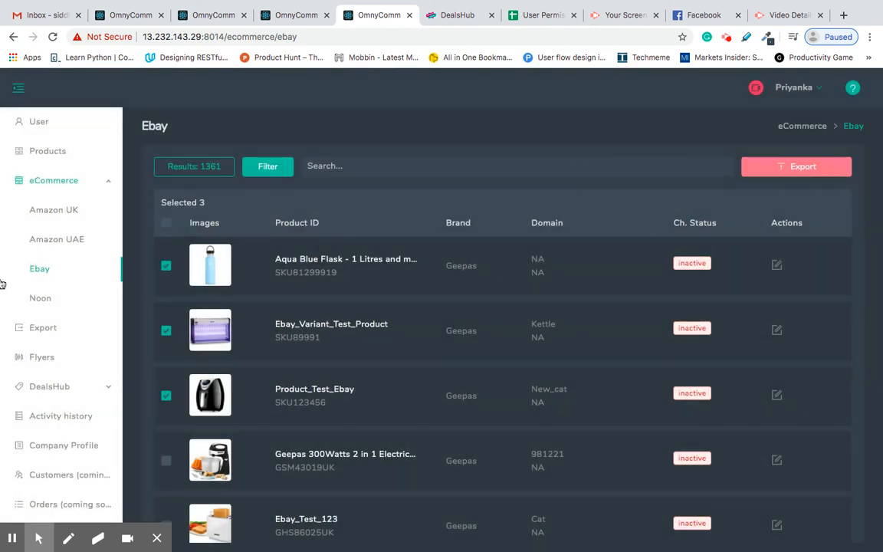
# Open the Exports page and show the Channel-wise Split slide in Keynote.
pyautogui.click(110, 180)
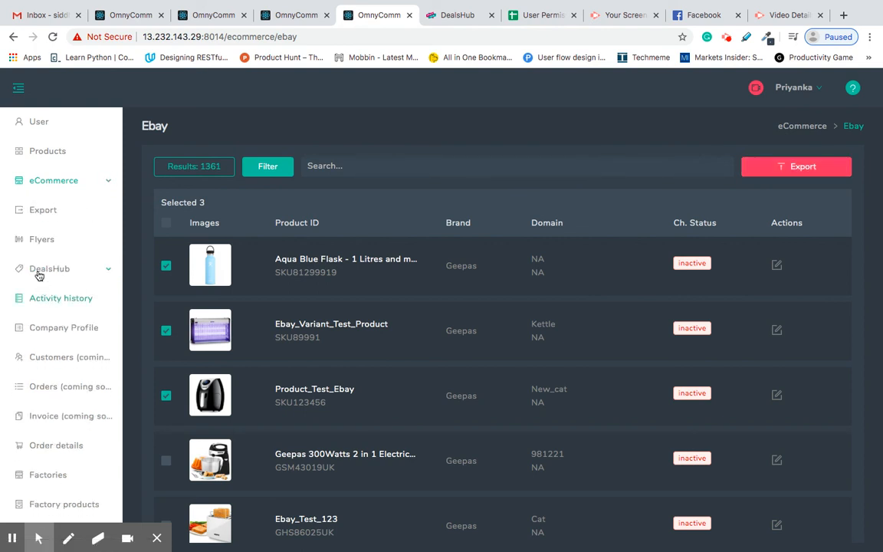
pyautogui.click(46, 210)
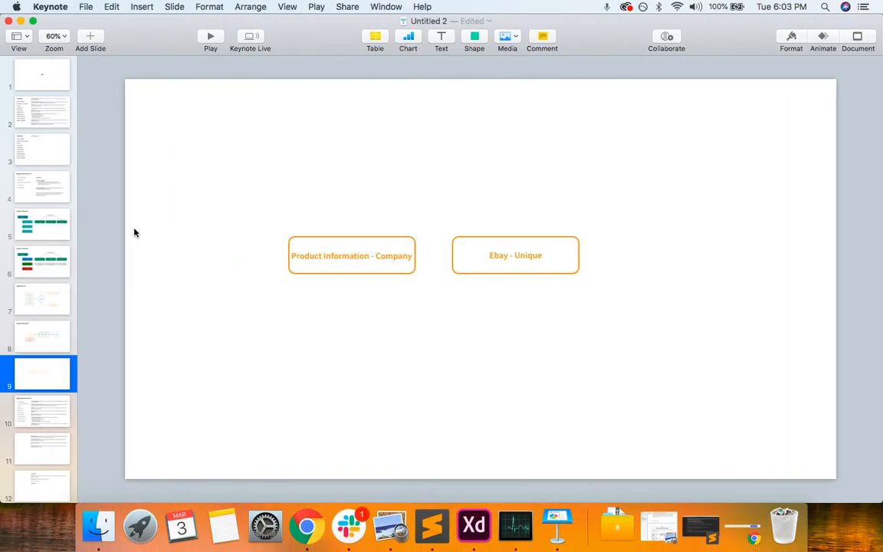
pyautogui.click(46, 336)
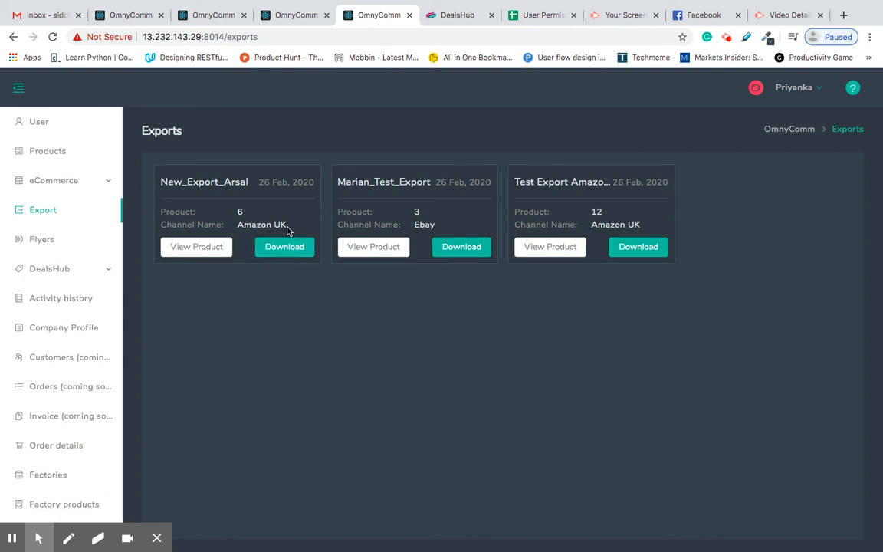
# Remove the Geepas GWMF71200LCJ front-load washing machine from the first Amazon UK export's products and close the product list.
pyautogui.click(197, 247)
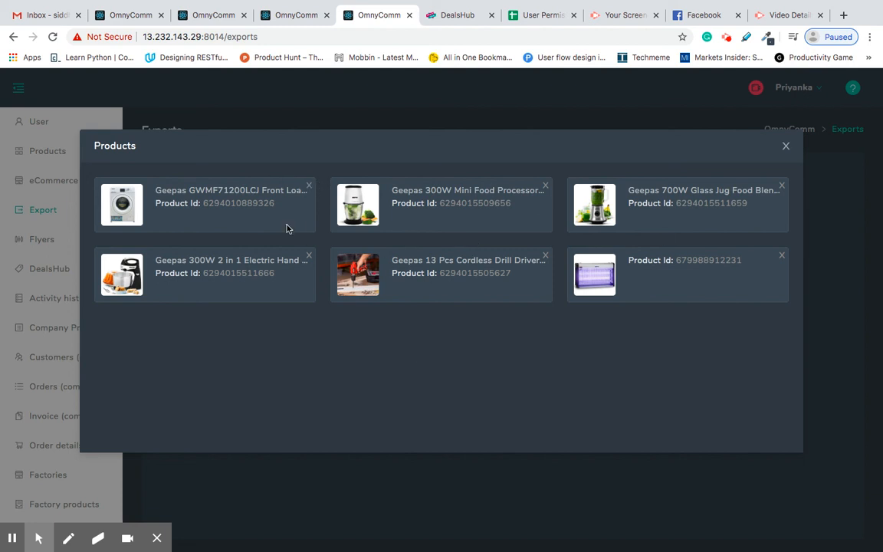
pyautogui.click(308, 188)
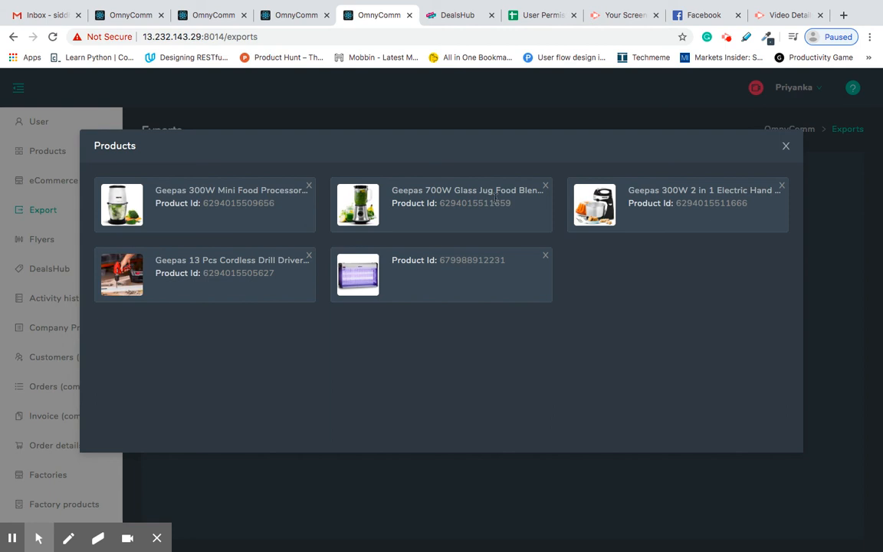
pyautogui.click(786, 146)
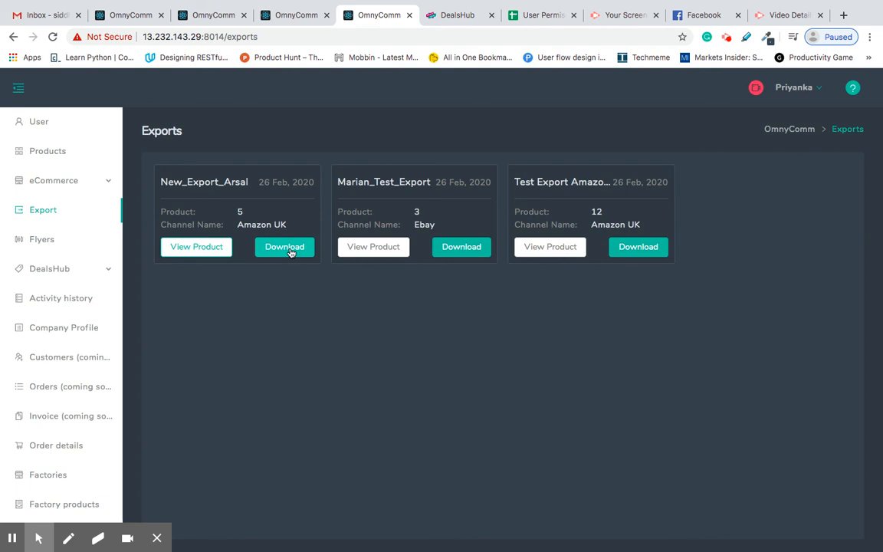
# Download the first Amazon UK export and open the downloaded workbook full screen in Excel.
pyautogui.click(291, 249)
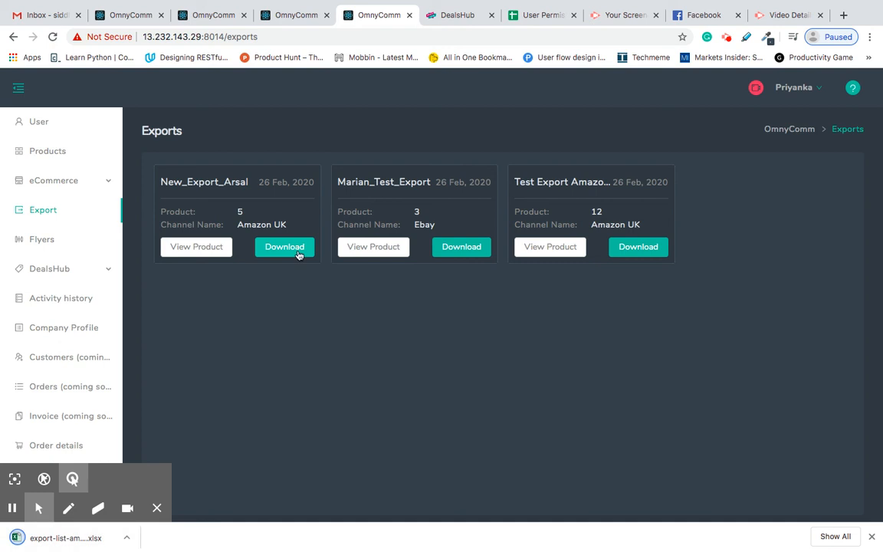
pyautogui.click(68, 539)
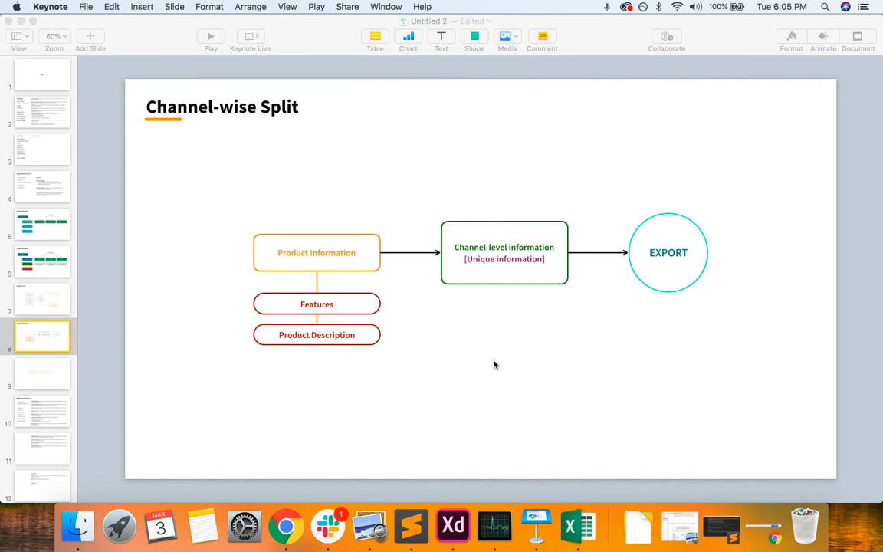
pyautogui.click(570, 526)
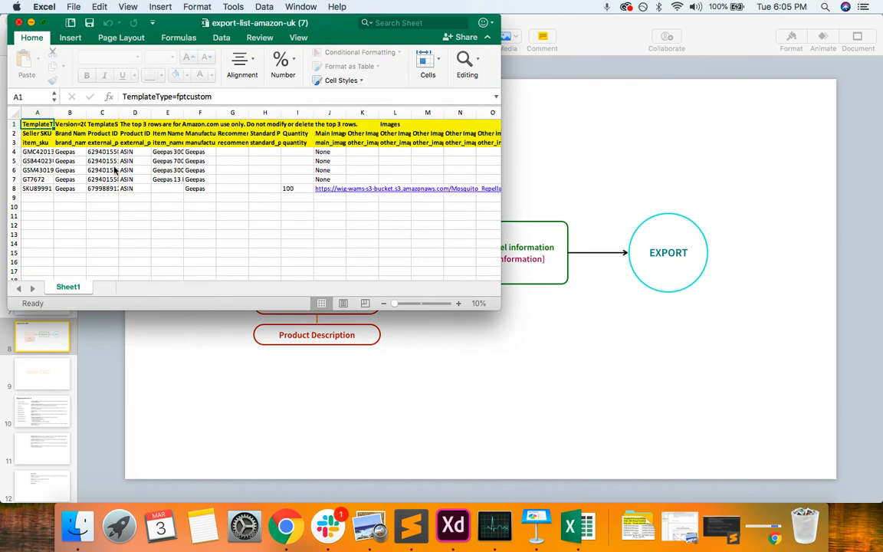
pyautogui.click(43, 23)
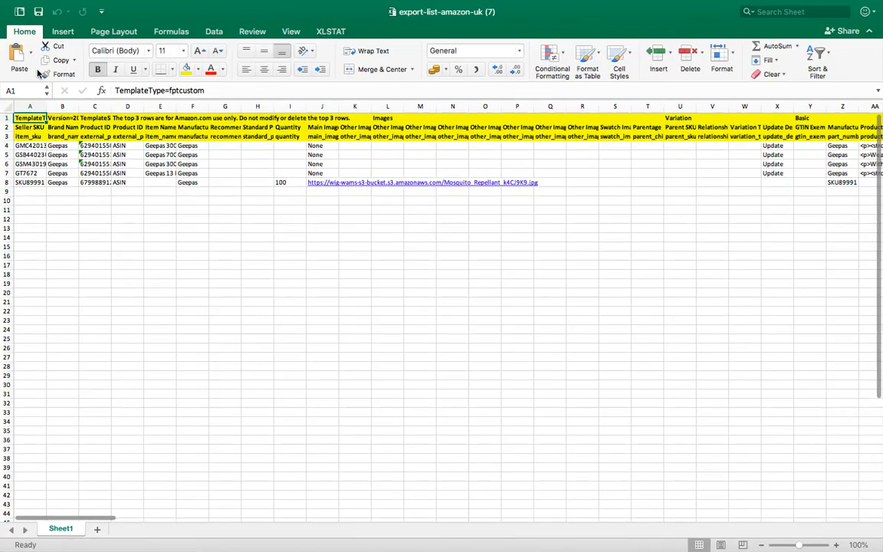
# Fit all columns to their contents and examine the SKUs, product IDs and item names of the exported products.
pyautogui.click(6, 105)
pyautogui.doubleClick(47, 106)
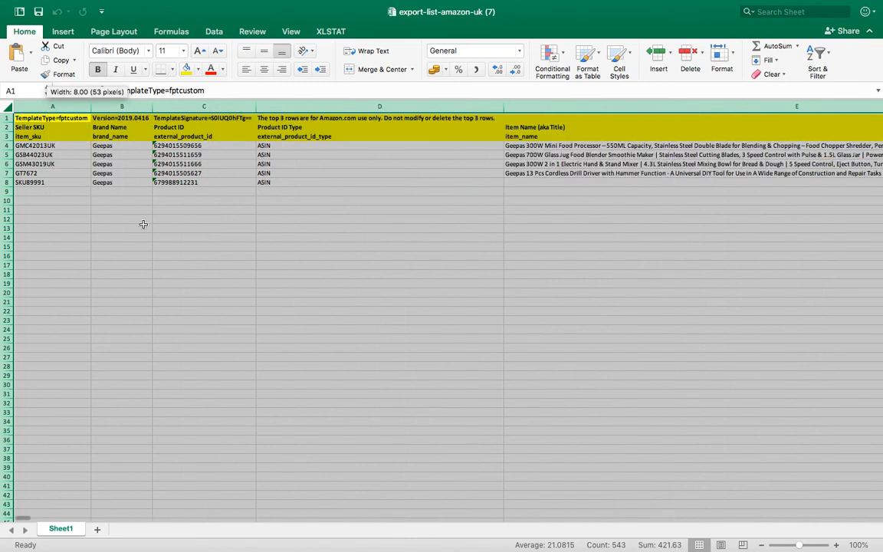
pyautogui.click(144, 228)
pyautogui.click(74, 135)
pyautogui.press('Tab')
pyautogui.press('Tab')
pyautogui.press('Tab')
pyautogui.press('Tab')
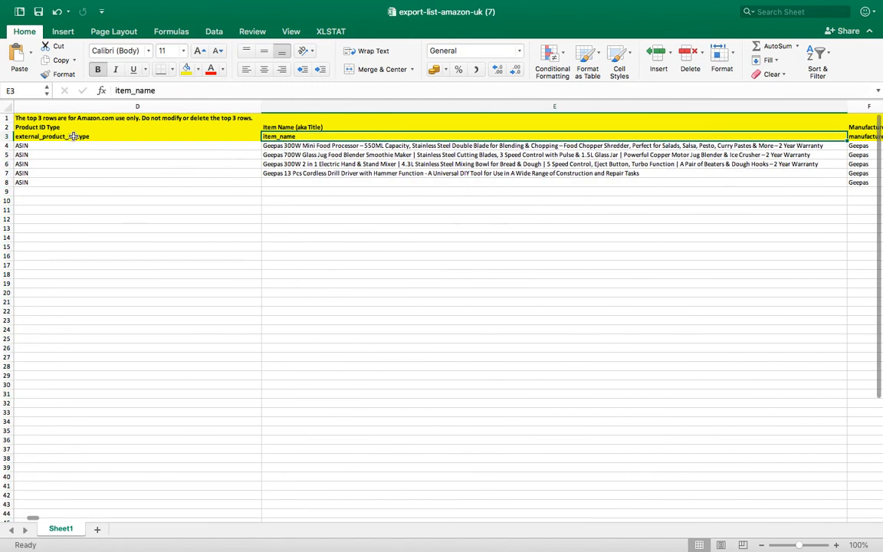
pyautogui.press('Tab')
pyautogui.press('Left')
pyautogui.press('Down')
pyautogui.press('Down')
pyautogui.press('Up')
pyautogui.press('Up')
# Examine the manufacturer, price, quantity, image URL and variation fields along the export sheet's header row.
pyautogui.press('Tab')
pyautogui.press('Tab')
pyautogui.press('Tab')
pyautogui.press('Tab')
pyautogui.press('Tab')
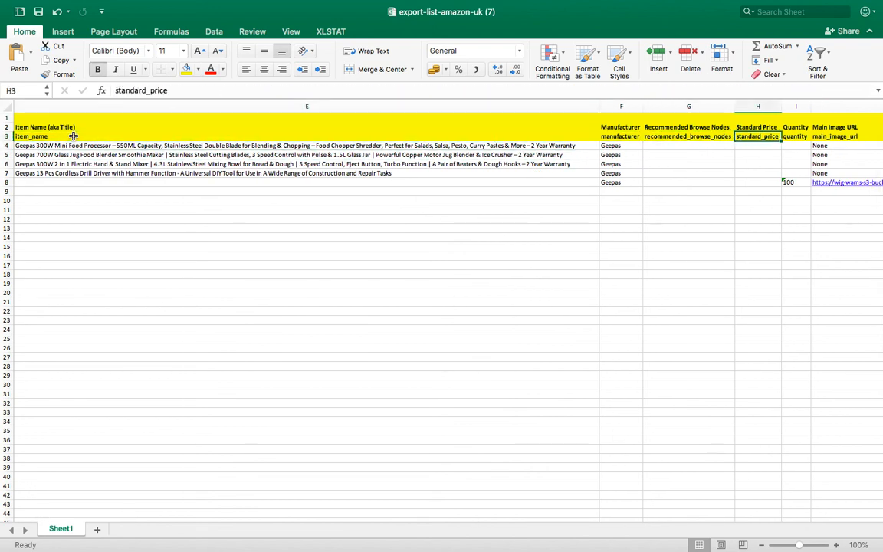
pyautogui.press('Left')
pyautogui.press('Tab')
pyautogui.press('Tab')
pyautogui.press('Tab')
pyautogui.press('Tab')
pyautogui.press('Tab')
pyautogui.press('Tab')
pyautogui.press('Tab')
pyautogui.press('Tab')
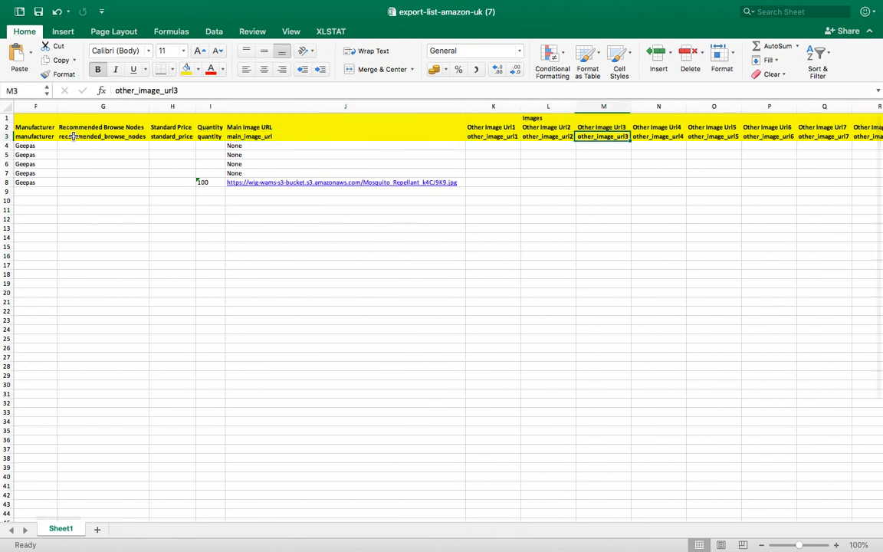
pyautogui.press('Tab')
pyautogui.press('Tab')
pyautogui.press('Tab')
pyautogui.press('Tab')
pyautogui.press('Tab')
pyautogui.press('Tab')
pyautogui.press('Tab')
pyautogui.press('Tab')
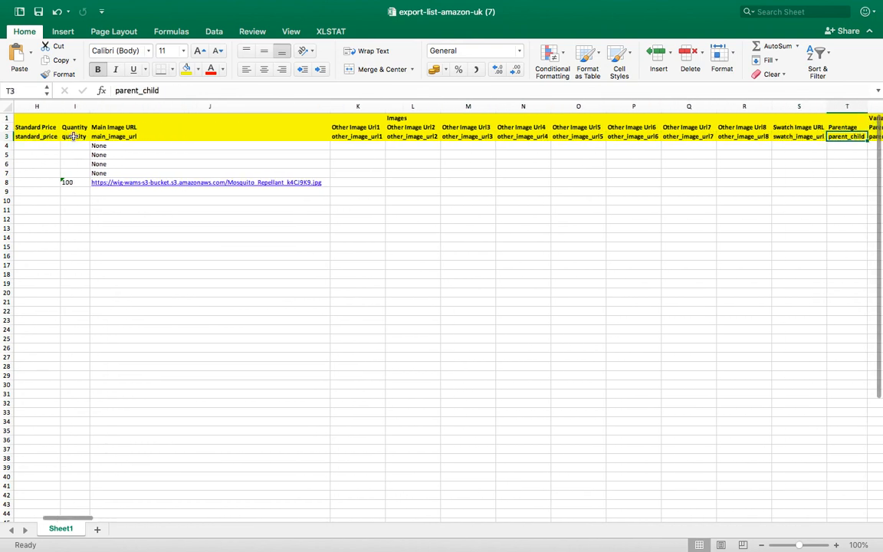
pyautogui.press('Tab')
pyautogui.press('Tab')
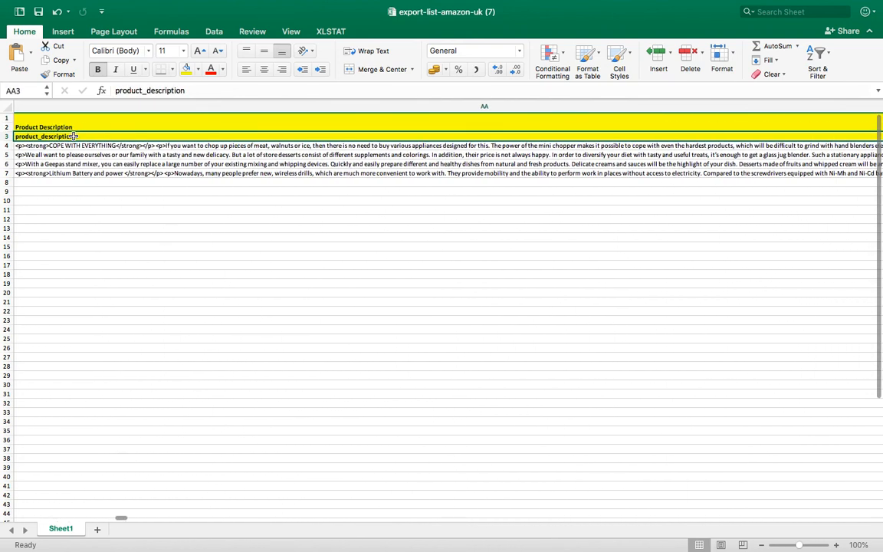
# Examine the product descriptions and the key product feature bullet points in the export sheet.
pyautogui.press('Down')
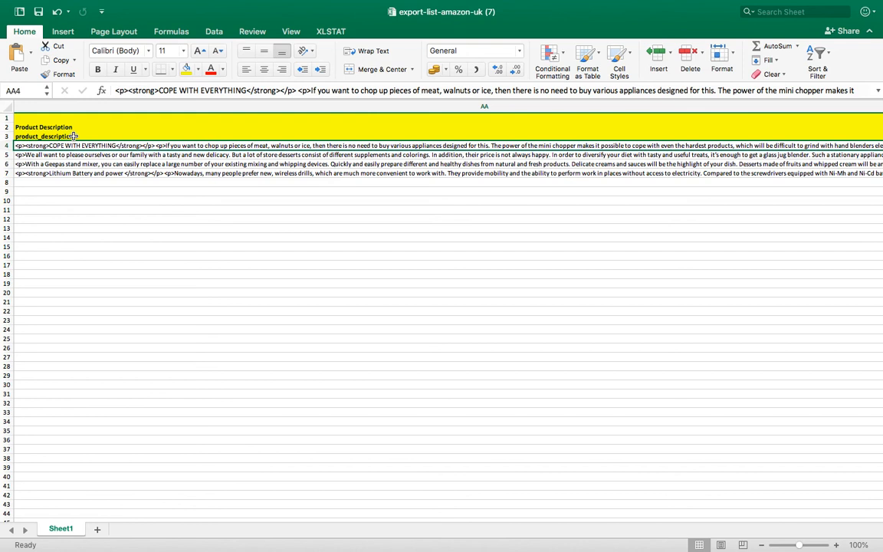
pyautogui.press('Down')
pyautogui.press('Down')
pyautogui.press('Up')
pyautogui.press('Up')
pyautogui.press('Up')
pyautogui.press('Tab')
pyautogui.press('Tab')
pyautogui.press('Tab')
pyautogui.press('Tab')
pyautogui.press('Tab')
pyautogui.press('Tab')
pyautogui.press('Tab')
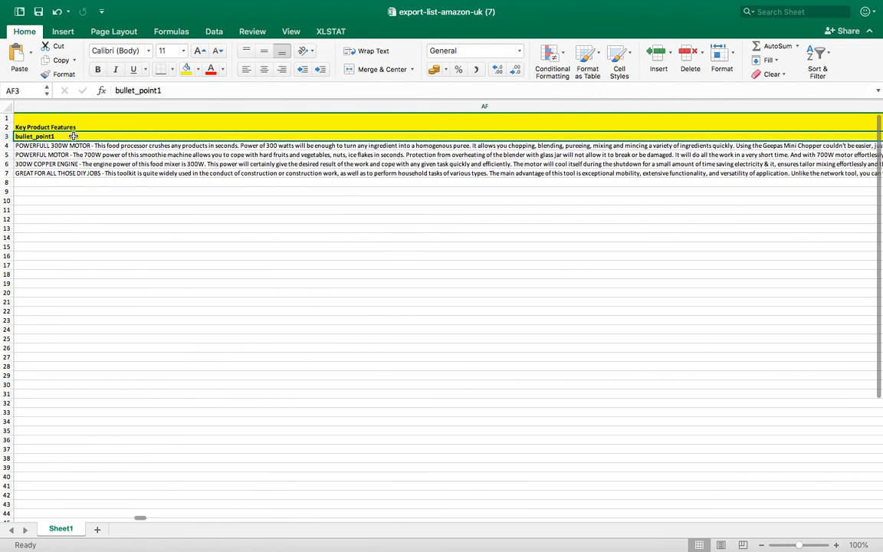
pyautogui.press('Right')
pyautogui.press('Left')
pyautogui.press('Left')
pyautogui.press('Right')
pyautogui.press('Right')
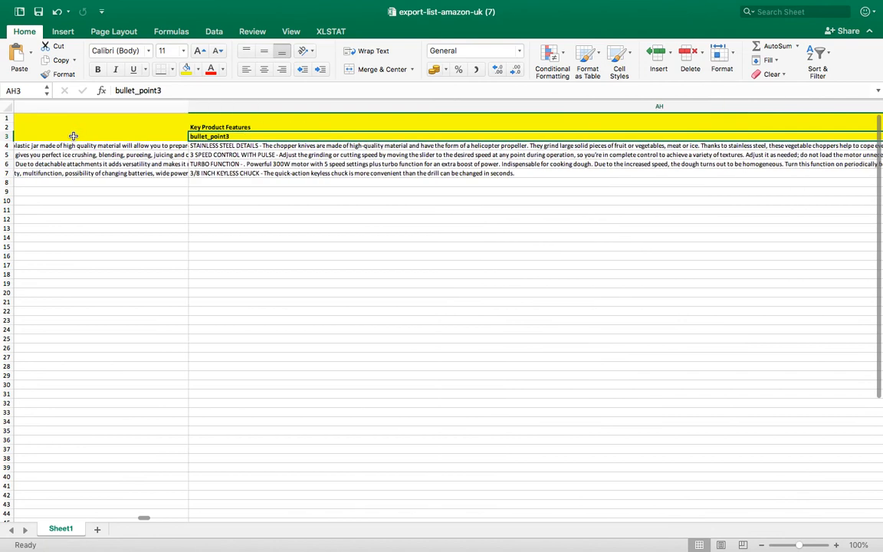
# Look through the remaining export fields from the bullet points past the platinum keywords to the special features.
pyautogui.press('Right')
pyautogui.press('Right')
pyautogui.press('Right')
pyautogui.press('Right')
pyautogui.press('Right')
pyautogui.press('Right')
pyautogui.press('Right')
pyautogui.press('Right')
pyautogui.press('Right')
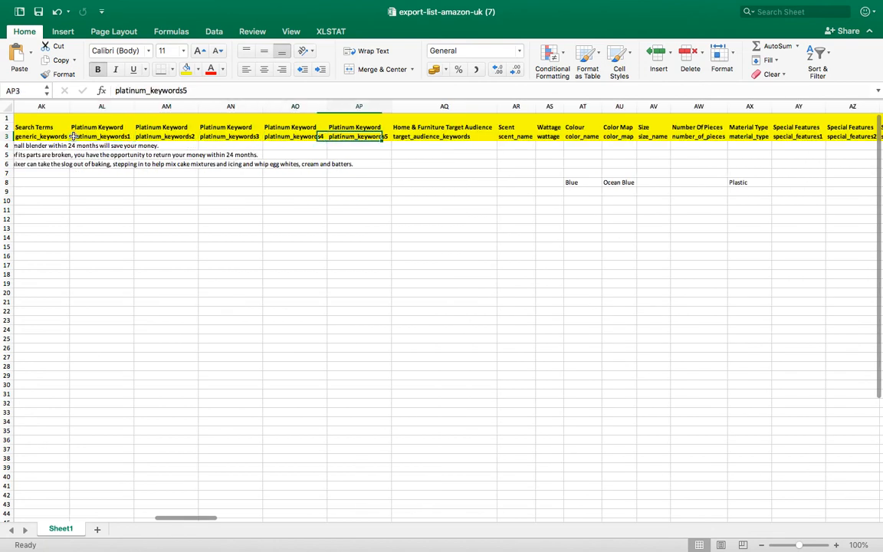
pyautogui.press('Right')
pyautogui.press('Right')
pyautogui.press('Right')
pyautogui.press('Right')
pyautogui.press('Right')
pyautogui.press('Right')
pyautogui.press('Right')
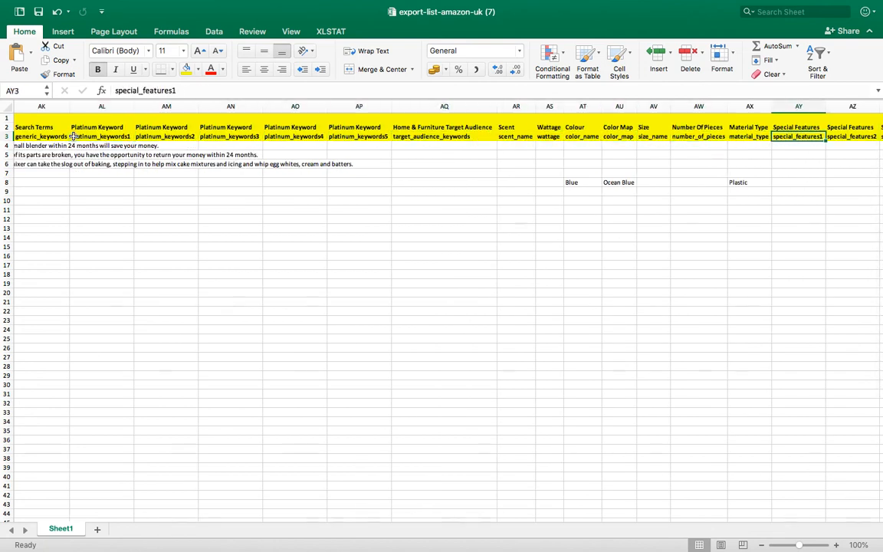
# Close the export workbook without saving the changes and return to OmnyComm's Exports page in the browser.
pyautogui.moveTo(68, 4)
pyautogui.click(11, 26)
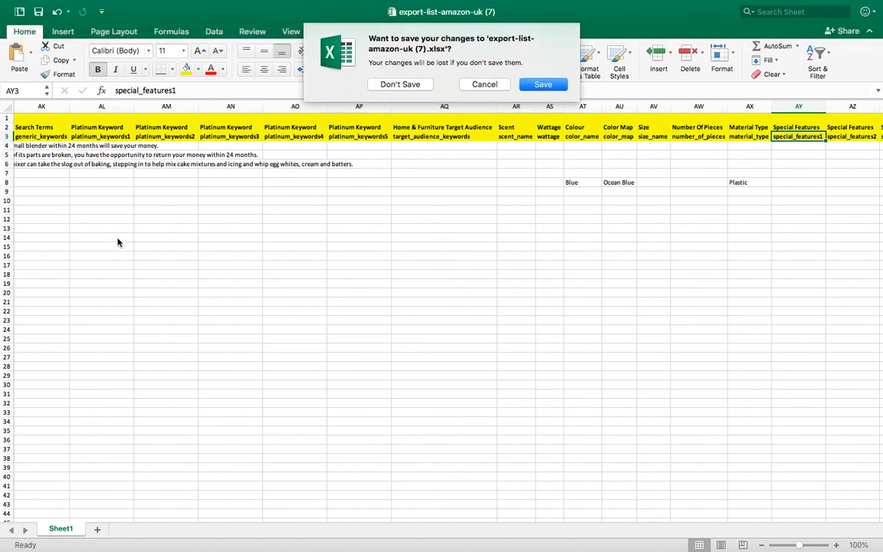
pyautogui.click(414, 85)
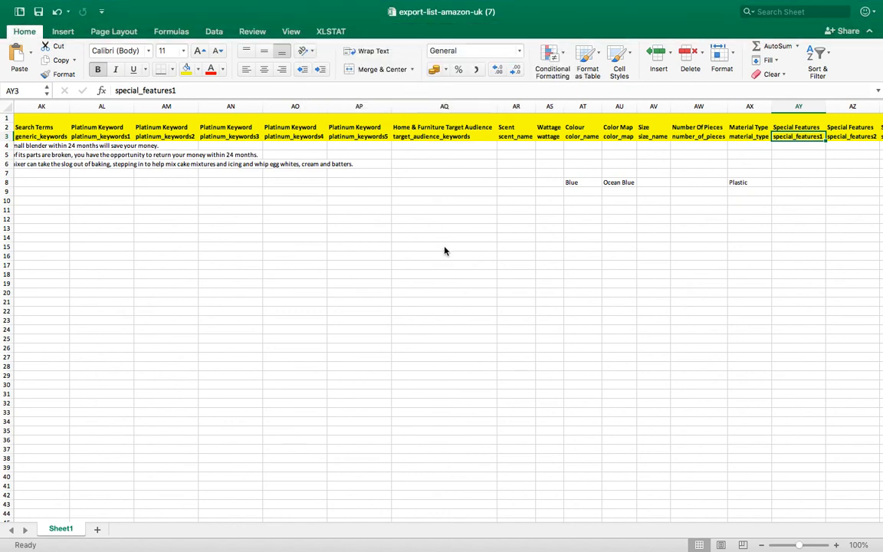
pyautogui.hotkey('ctrl', 'Right')
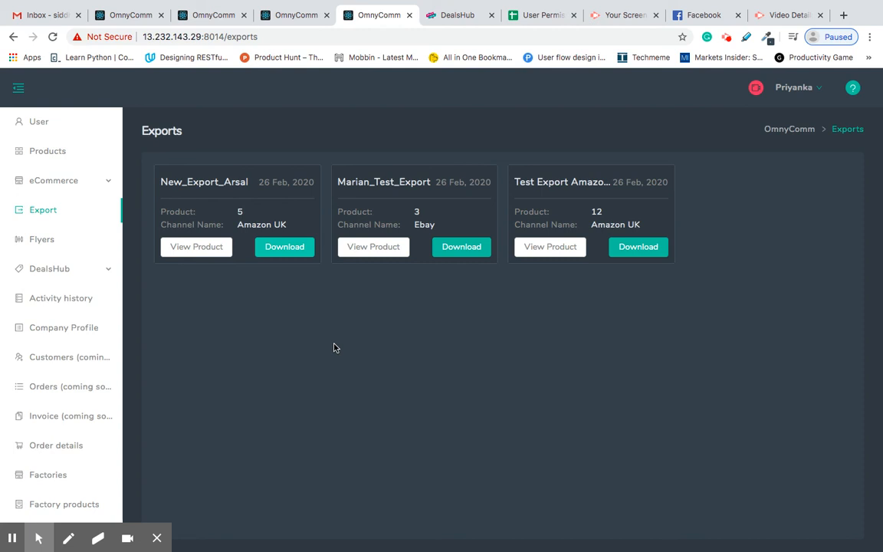
# Open the Ebay channel's product list and look through its entries.
pyautogui.click(105, 182)
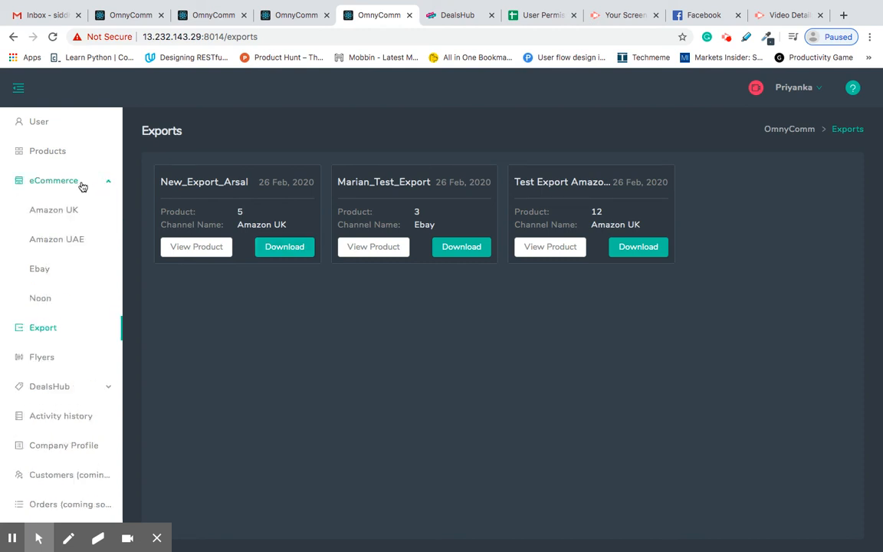
pyautogui.click(40, 269)
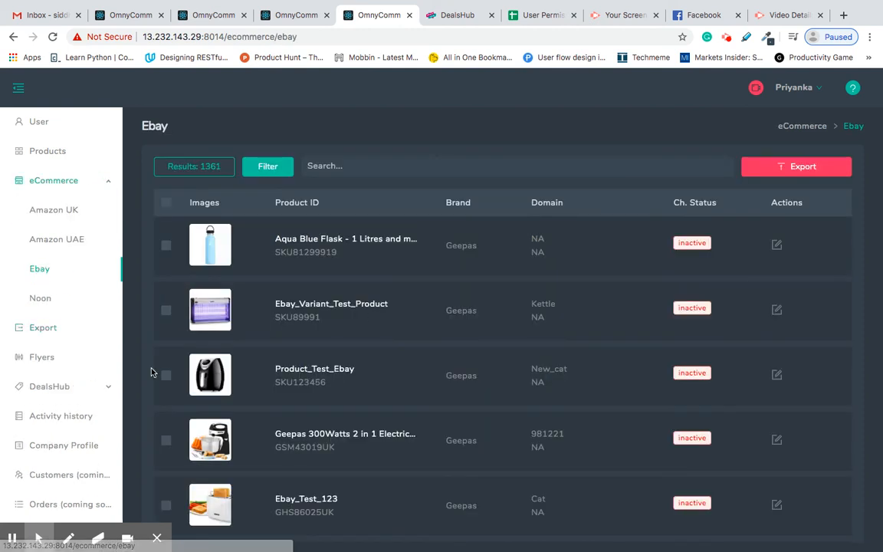
pyautogui.scroll(-5, 288, 306)
pyautogui.scroll(5, 287, 310)
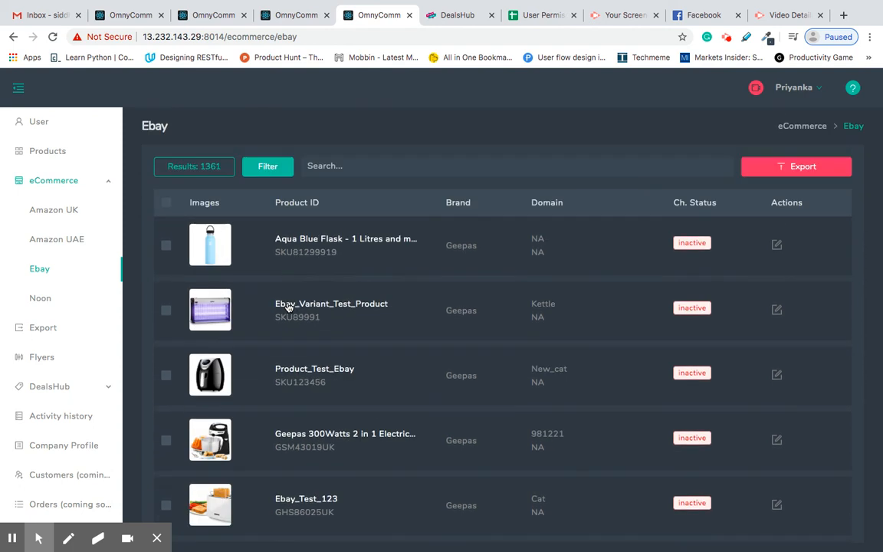
pyautogui.scroll(-7, 262, 457)
pyautogui.scroll(1, 256, 420)
pyautogui.scroll(-2, 256, 416)
pyautogui.scroll(4, 273, 476)
pyautogui.scroll(3, 272, 469)
# Select the Aqua Blue Flask and the Geepas GWM676 and GWM5417 waffle makers in the Ebay list, leaving Ebay_Test_123 and Data Product_Test unselected.
pyautogui.click(166, 249)
pyautogui.scroll(-3, 199, 409)
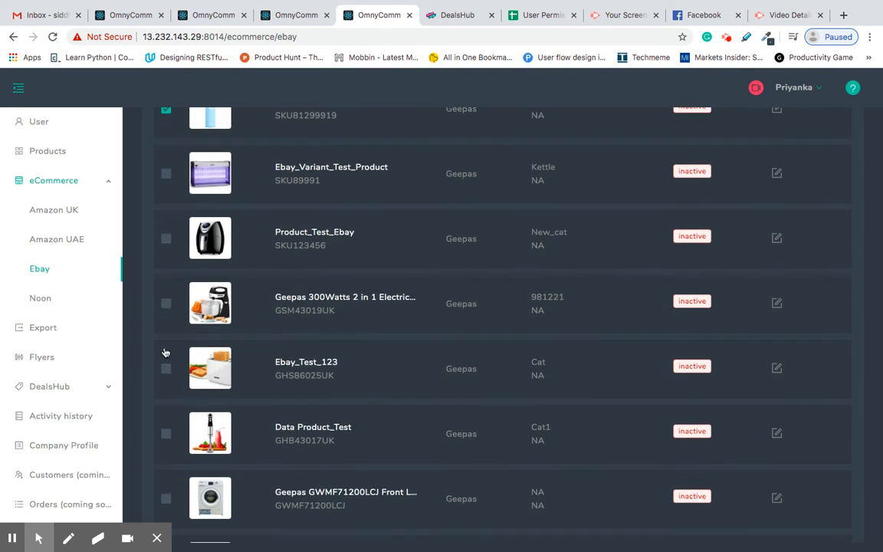
pyautogui.click(166, 370)
pyautogui.click(166, 433)
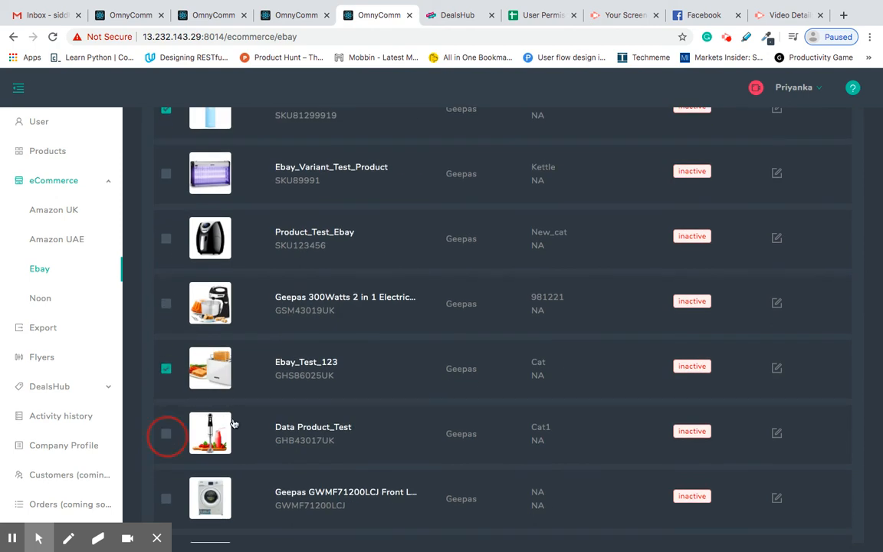
pyautogui.scroll(-3, 221, 418)
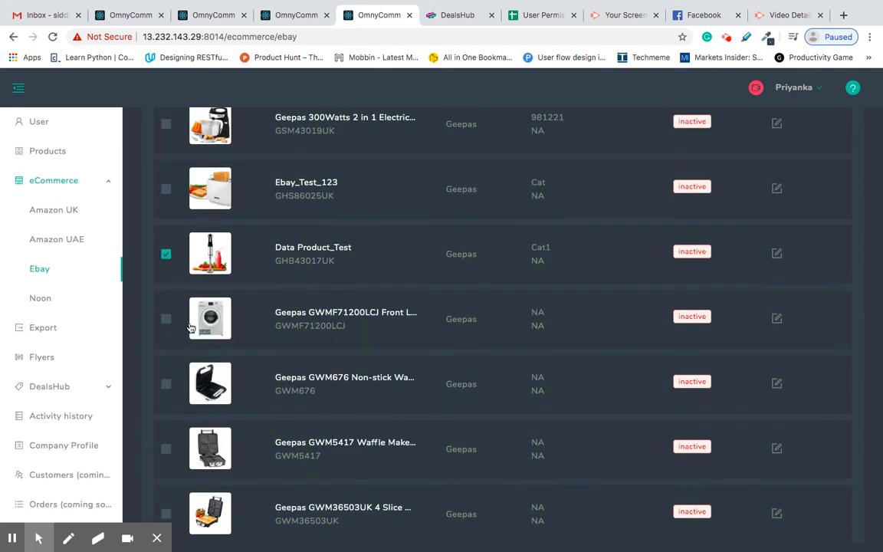
pyautogui.click(170, 254)
pyautogui.scroll(-1, 191, 352)
pyautogui.scroll(-2, 191, 352)
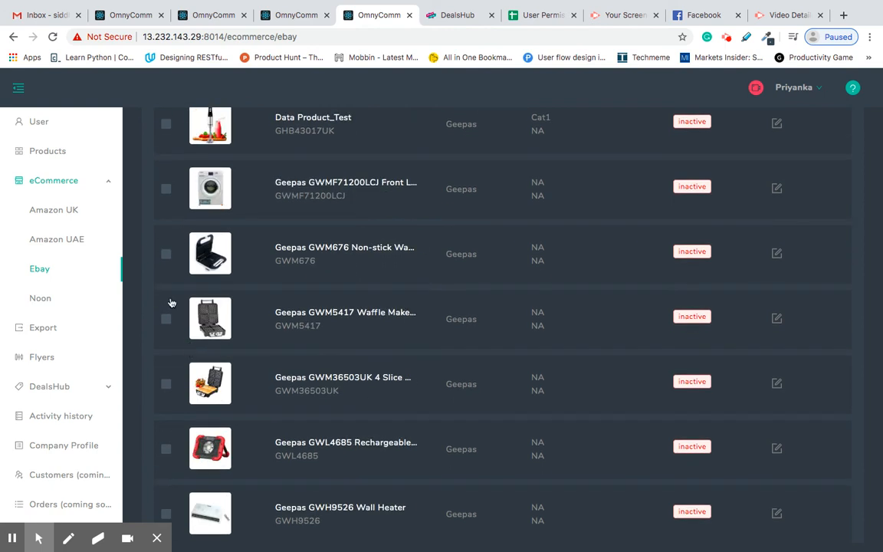
pyautogui.click(166, 318)
pyautogui.click(169, 256)
pyautogui.scroll(8, 473, 311)
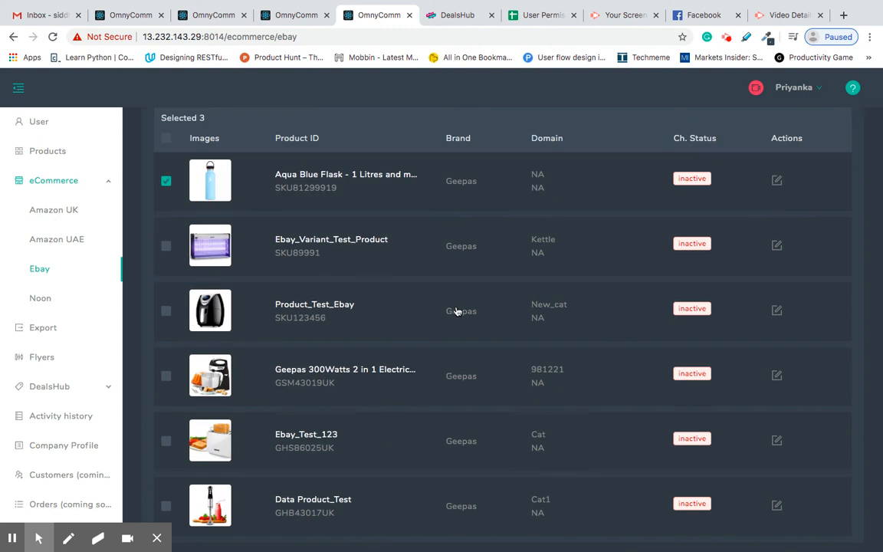
# Start exporting the selected Ebay products and try choosing an existing bundle as the export destination.
pyautogui.click(778, 169)
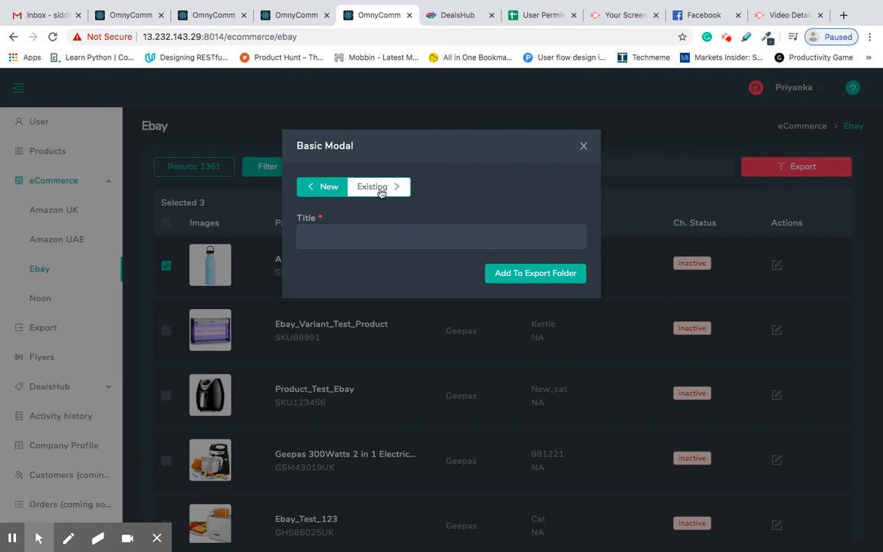
pyautogui.click(387, 188)
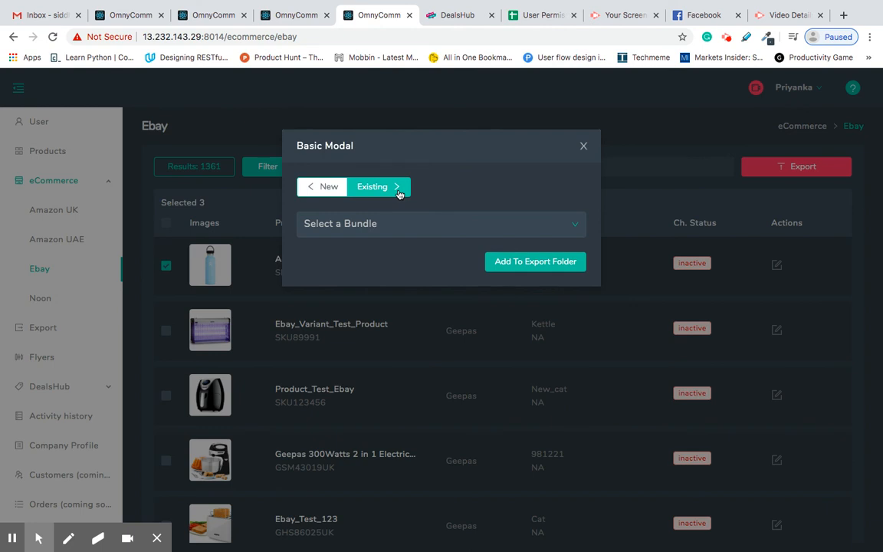
pyautogui.click(397, 225)
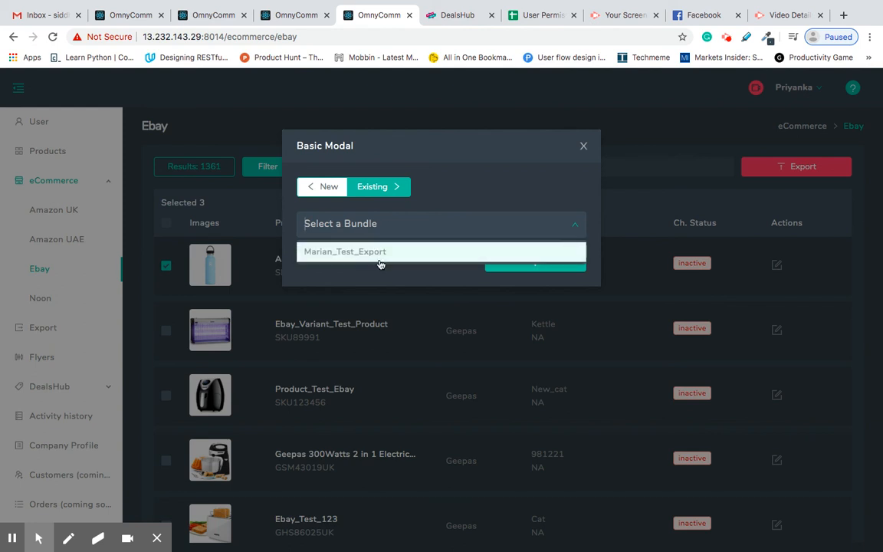
pyautogui.click(429, 252)
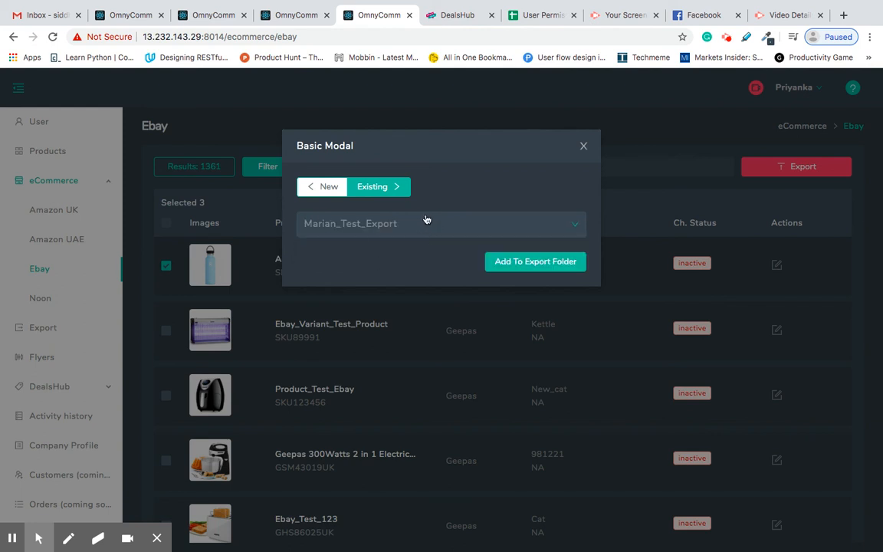
# Add the selected products to the export folder as a new bundle titled New_Test_For_Ebay instead of an existing one.
pyautogui.click(305, 187)
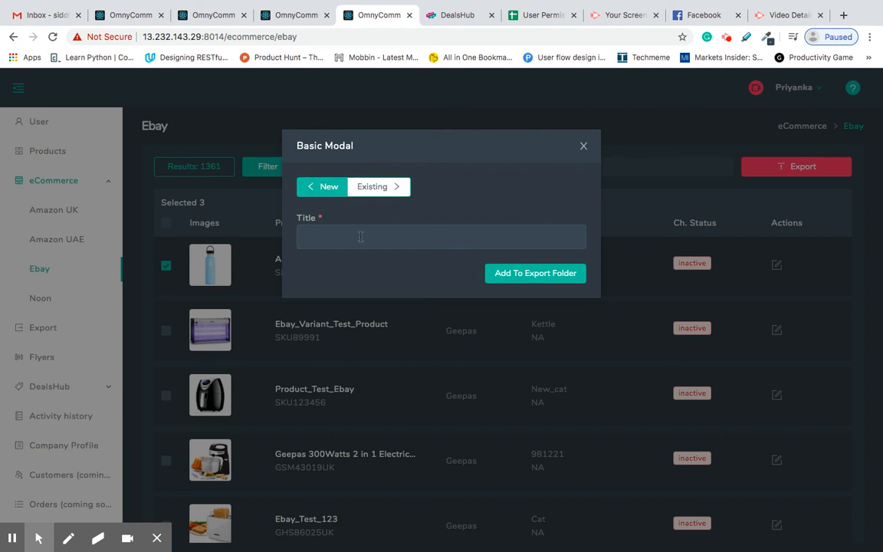
pyautogui.write('New_Test_For_Ebay')
pyautogui.click(351, 187)
pyautogui.click(408, 223)
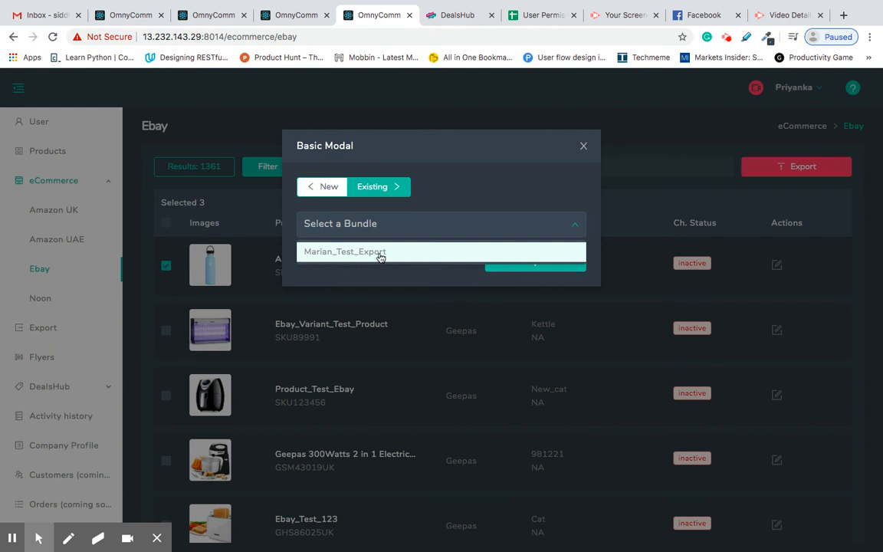
pyautogui.click(332, 191)
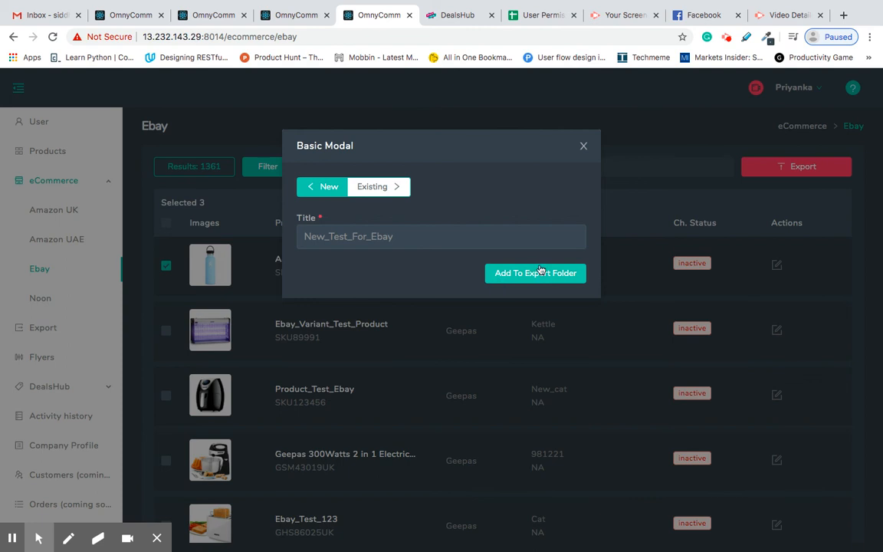
pyautogui.click(562, 275)
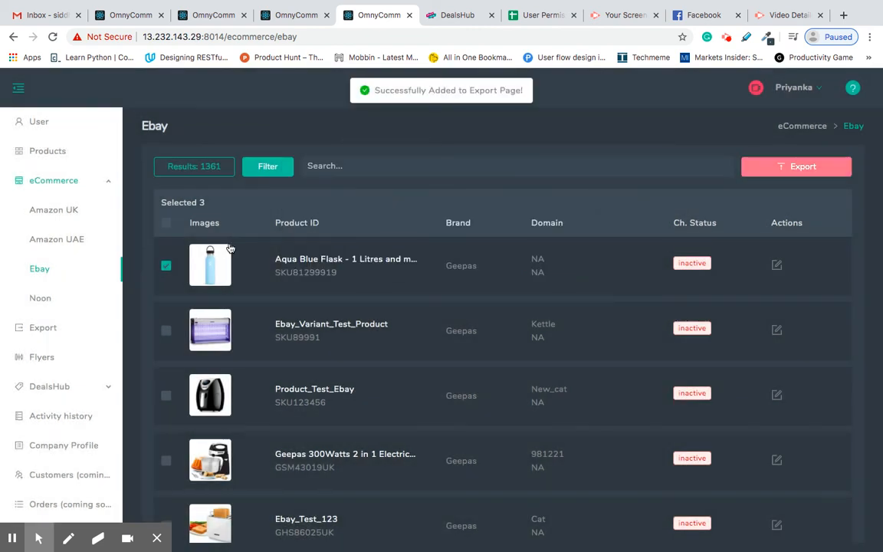
# Review the products in the New_Test_For_Ebay bundle on the Exports page and download that bundle.
pyautogui.click(53, 331)
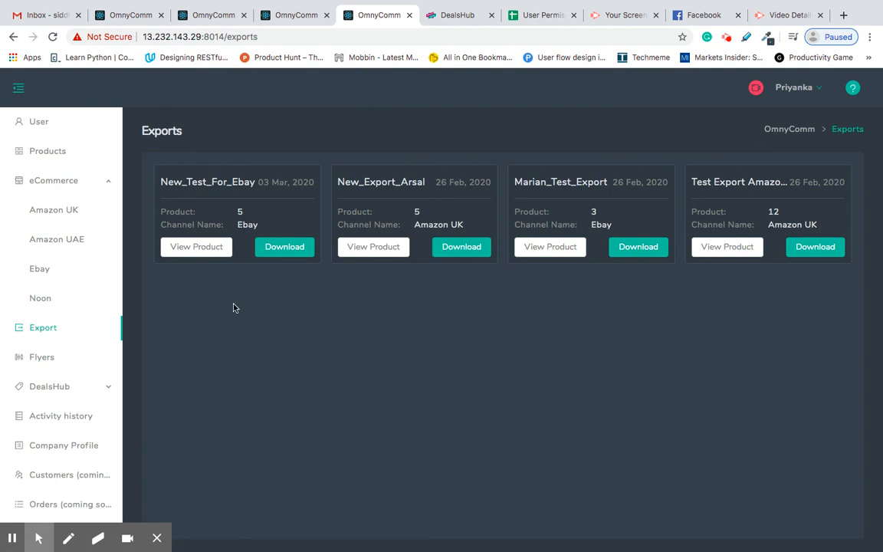
pyautogui.click(213, 251)
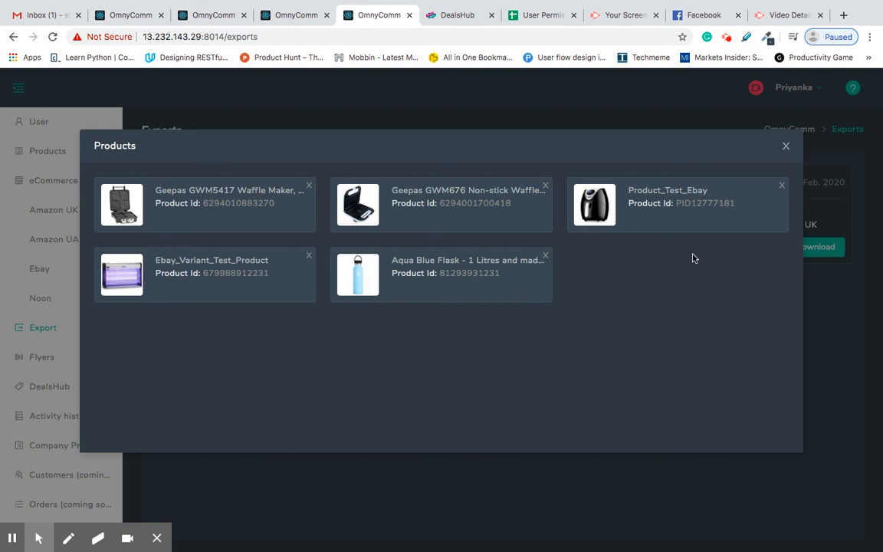
pyautogui.click(786, 146)
pyautogui.click(285, 248)
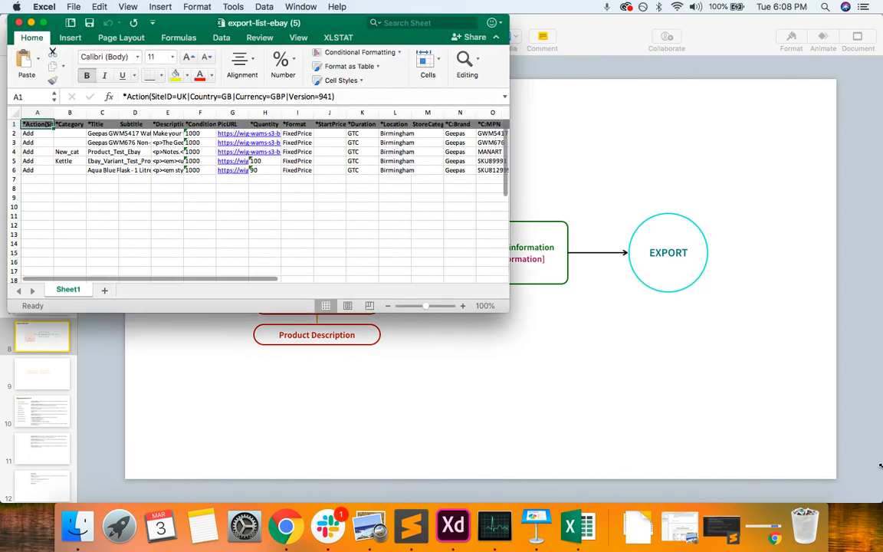
# Widen all columns of the downloaded export-list-ebay workbook in Excel to fit their contents.
pyautogui.click(67, 152)
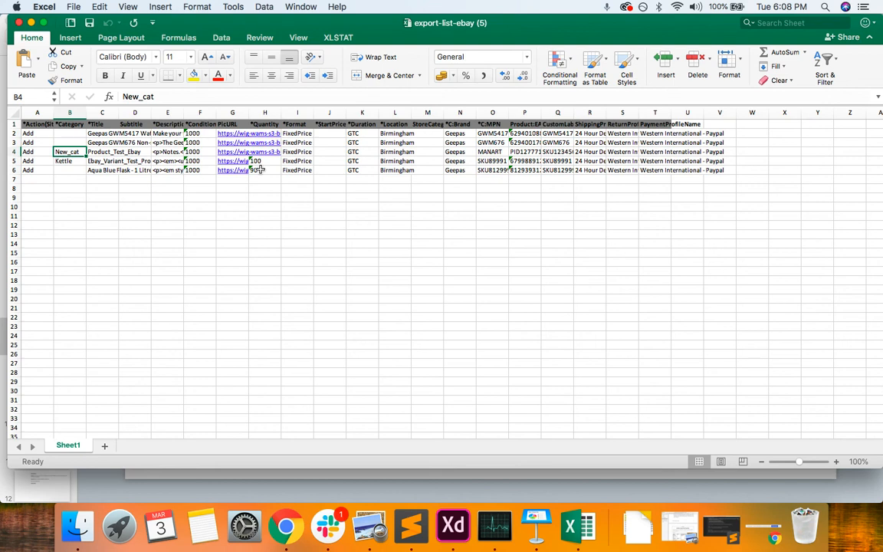
pyautogui.click(12, 113)
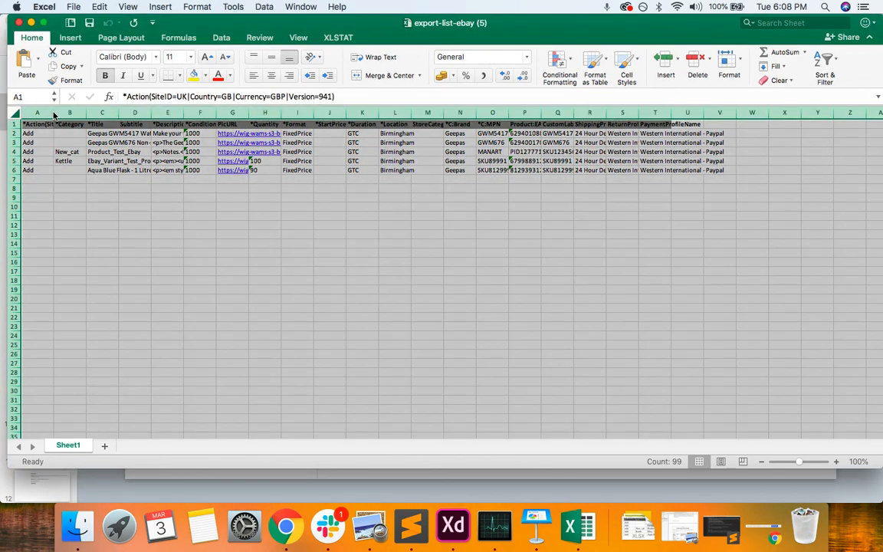
pyautogui.click(102, 216)
pyautogui.click(15, 117)
pyautogui.doubleClick(53, 112)
pyautogui.click(195, 142)
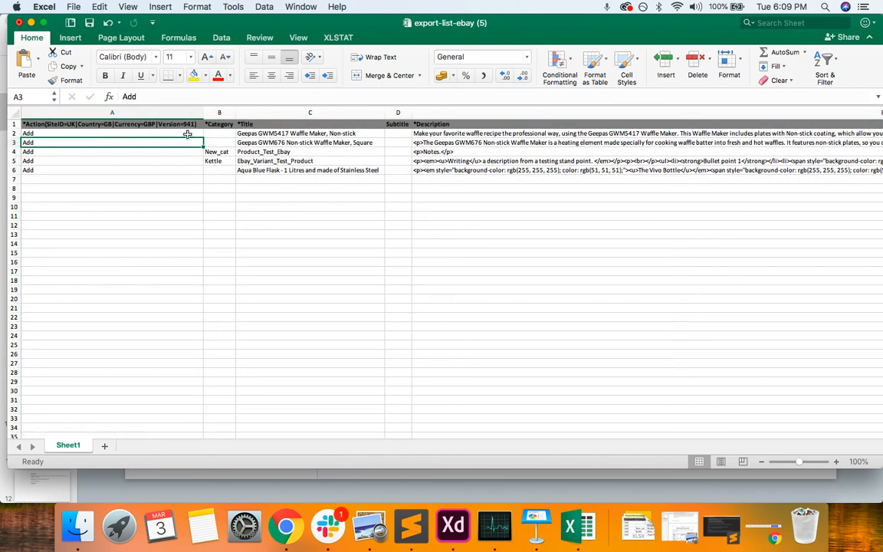
# Look through the category, title and description fields of the exported Ebay products.
pyautogui.press('Right')
pyautogui.press('Right')
pyautogui.press('Right')
pyautogui.press('Right')
pyautogui.press('Right')
pyautogui.press('Right')
pyautogui.press('Left')
pyautogui.press('Left')
pyautogui.press('Left')
pyautogui.press('Right')
pyautogui.press('Right')
pyautogui.press('Right')
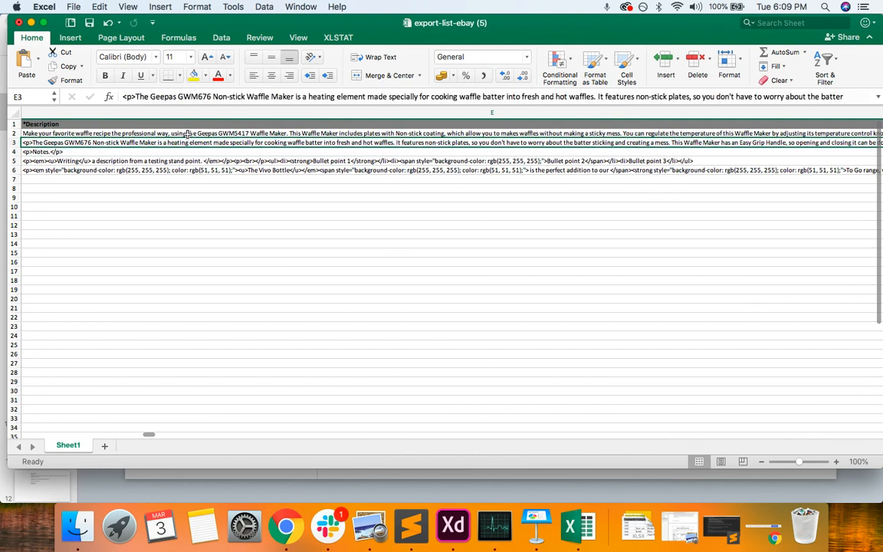
# Examine the PicURL column with the image links of the exported products and the adjoining quantity field.
pyautogui.press('Right')
pyautogui.press('Right')
pyautogui.press('Right')
pyautogui.press('Left')
pyautogui.press('Left')
pyautogui.press('Left')
pyautogui.press('Left')
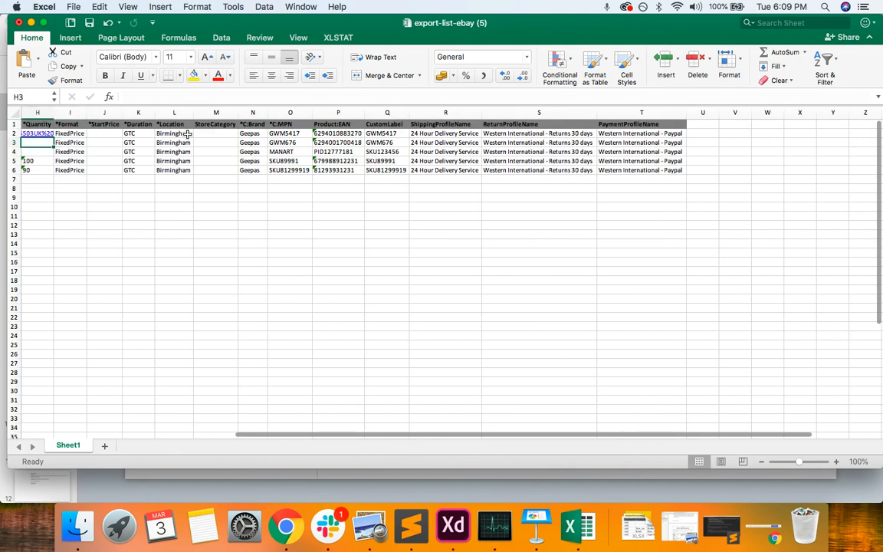
pyautogui.press('Right')
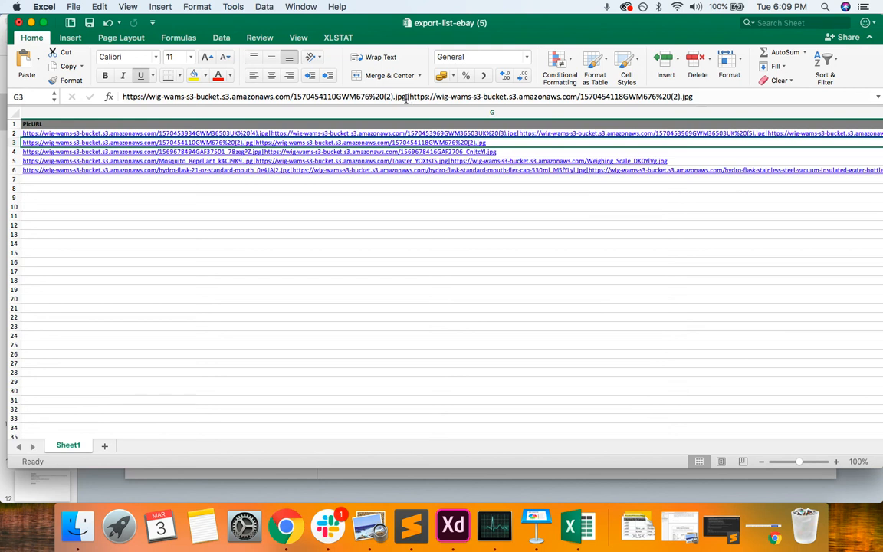
pyautogui.press('Up')
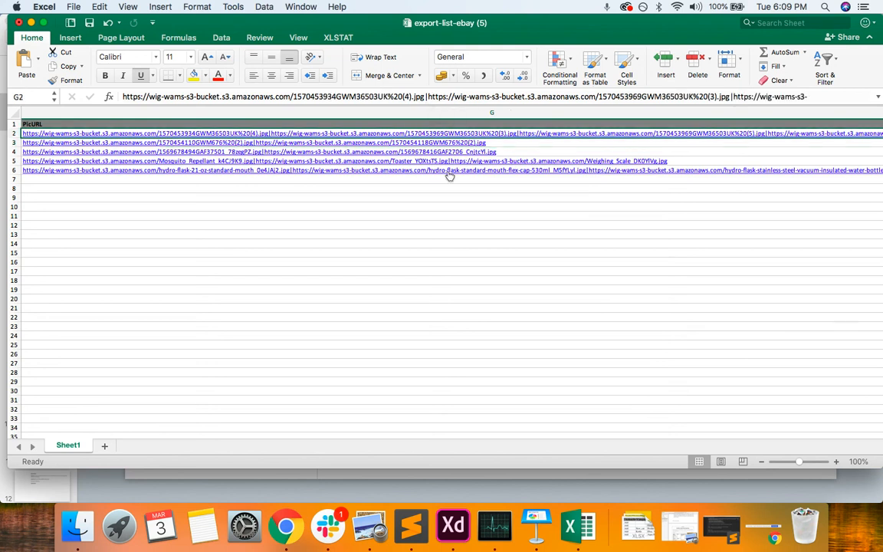
pyautogui.press('Right')
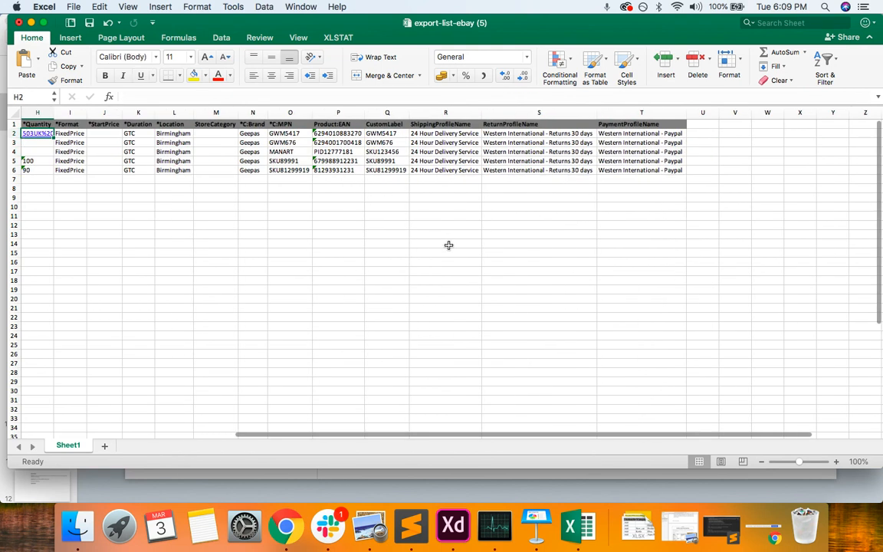
# Look through the remaining Ebay export fields from quantity to the return profile, and go back to the first column.
pyautogui.press('Right')
pyautogui.press('Right')
pyautogui.press('Right')
pyautogui.press('Right')
pyautogui.press('Right')
pyautogui.press('Right')
pyautogui.press('Right')
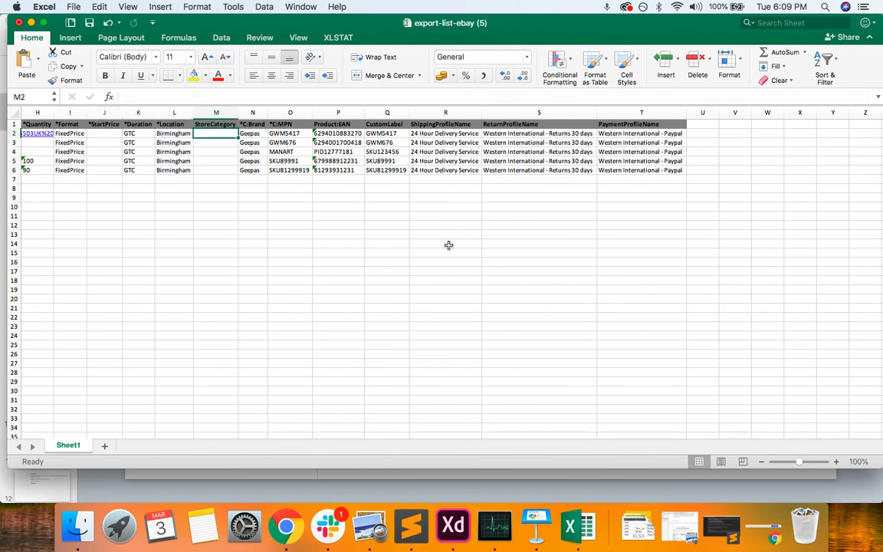
pyautogui.press('Right')
pyautogui.press('Right')
pyautogui.press('Right')
pyautogui.press('Right')
pyautogui.press('Right')
pyautogui.press('Left')
pyautogui.press('Left')
pyautogui.press('Left')
pyautogui.press('Left')
pyautogui.press('Left')
pyautogui.press('Left')
pyautogui.press('Left')
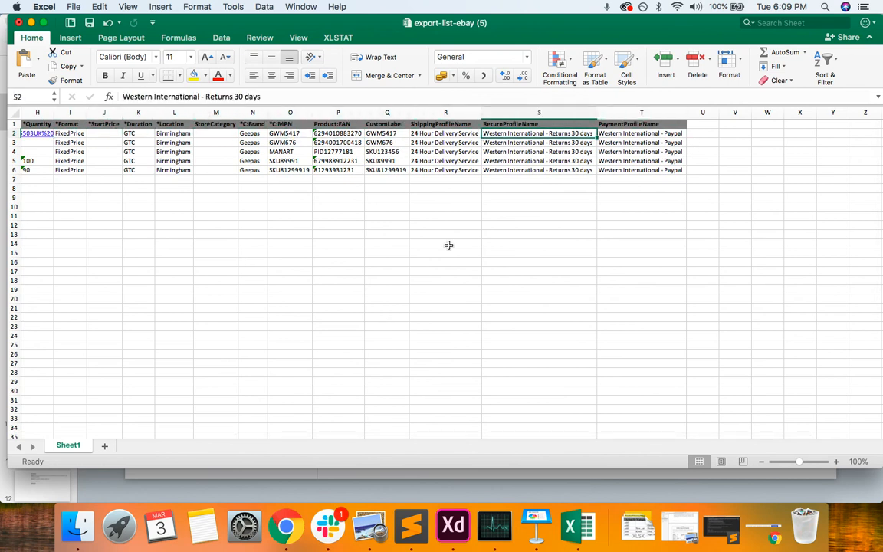
pyautogui.press('Left')
pyautogui.press('Left')
pyautogui.press('Left')
pyautogui.press('Left')
pyautogui.press('Left')
pyautogui.press('Left')
pyautogui.press('Left')
pyautogui.press('Left')
pyautogui.press('Left')
pyautogui.press('Left')
pyautogui.press('Left')
pyautogui.press('Left')
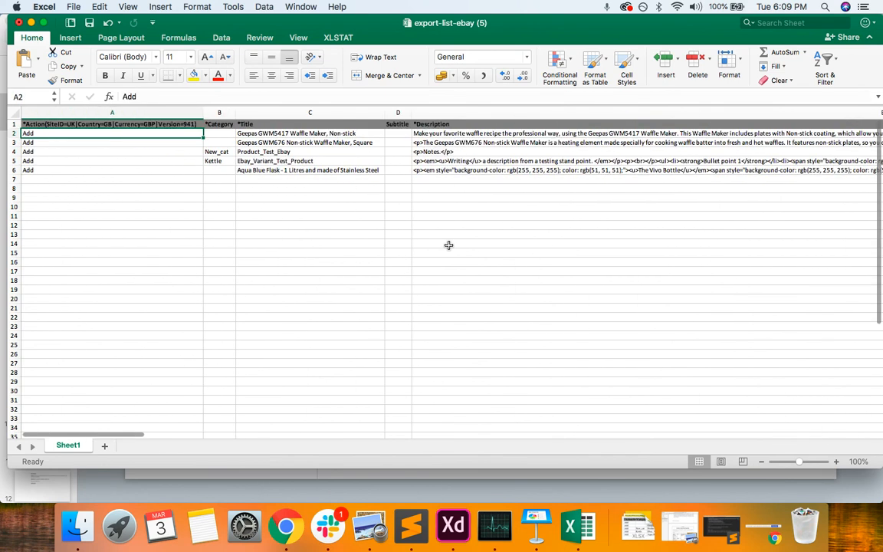
# Close the Ebay export workbook without saving and switch back to OmnyComm's Exports page in the browser.
pyautogui.click(18, 22)
pyautogui.click(406, 107)
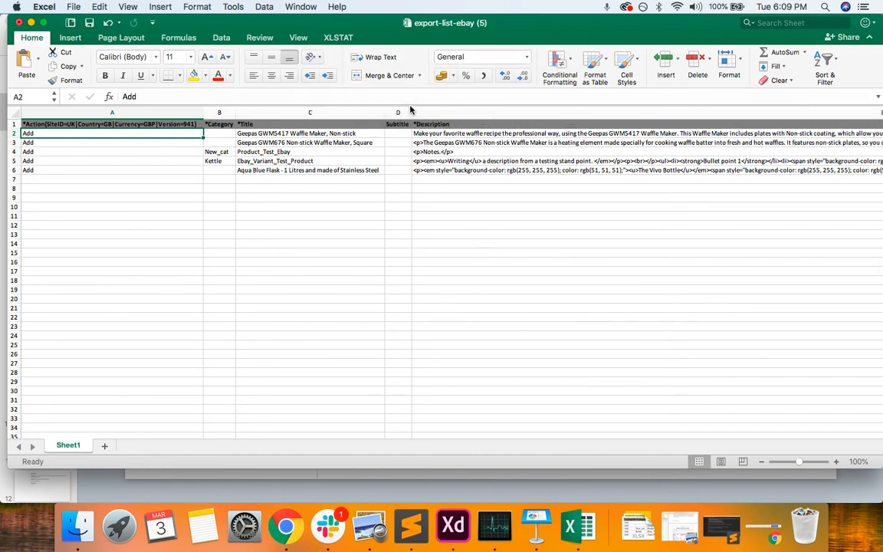
pyautogui.hotkey('ctrl', 'Right')
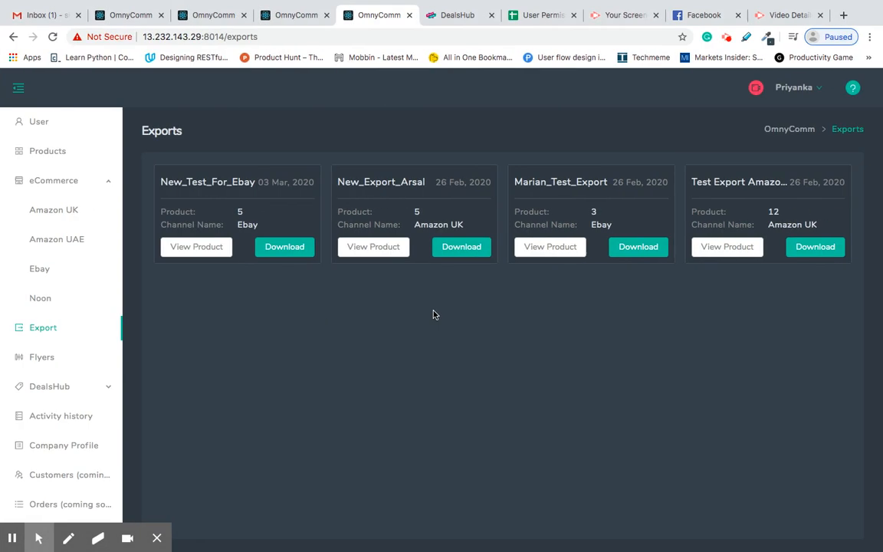
# Revisit the main Products list and the Ebay channel list, and look through the Amazon UK product list.
pyautogui.click(61, 158)
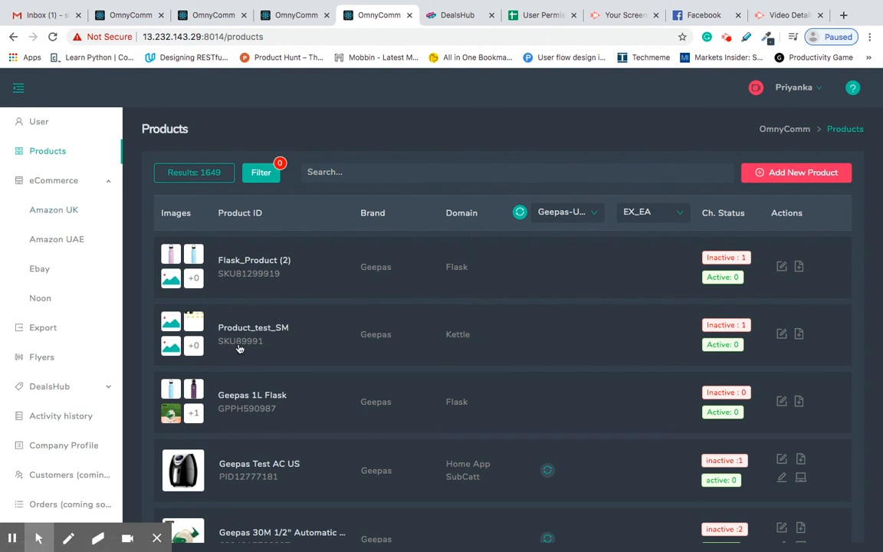
pyautogui.click(39, 267)
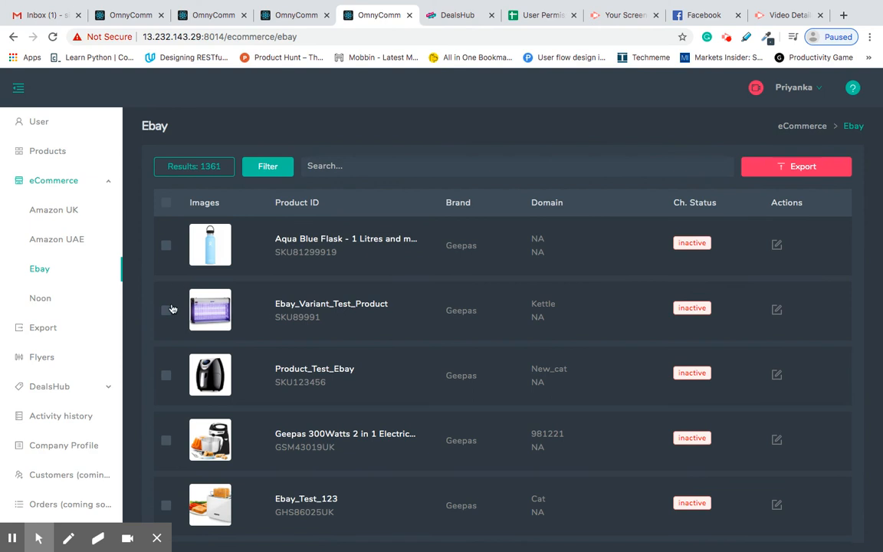
pyautogui.click(74, 213)
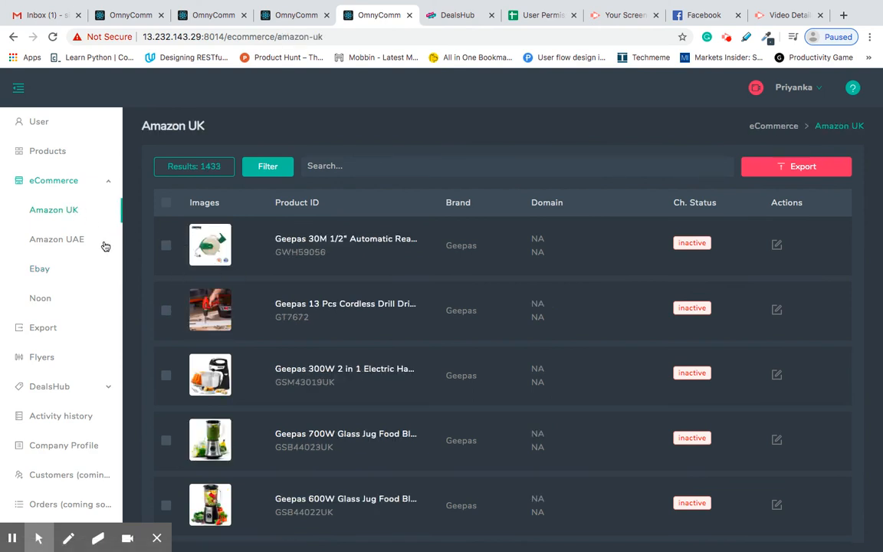
pyautogui.scroll(-3, 240, 335)
pyautogui.scroll(3, 189, 254)
pyautogui.scroll(-15, 345, 165)
pyautogui.scroll(15, 337, 161)
# Search the Amazon UK product list for "fan" and look through the matching products.
pyautogui.write('fan')
pyautogui.press('Return')
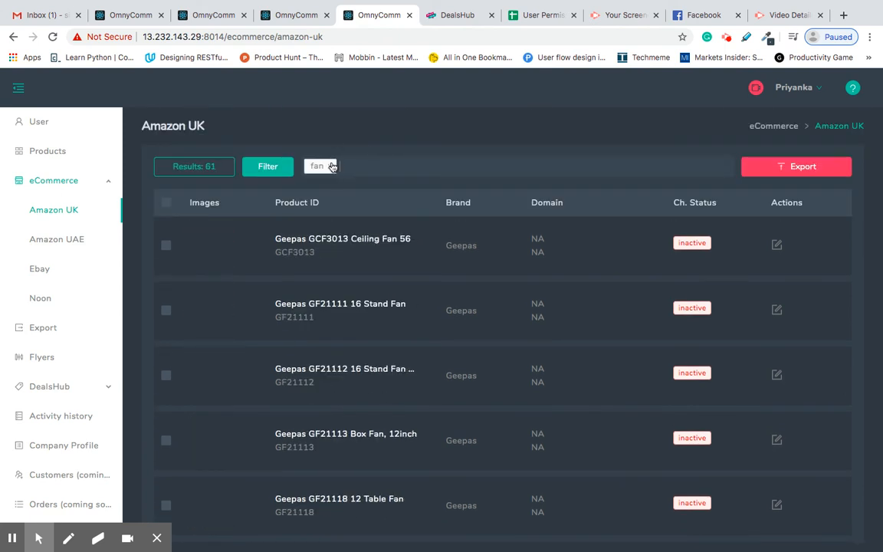
pyautogui.scroll(-2, 333, 329)
pyautogui.scroll(2, 339, 346)
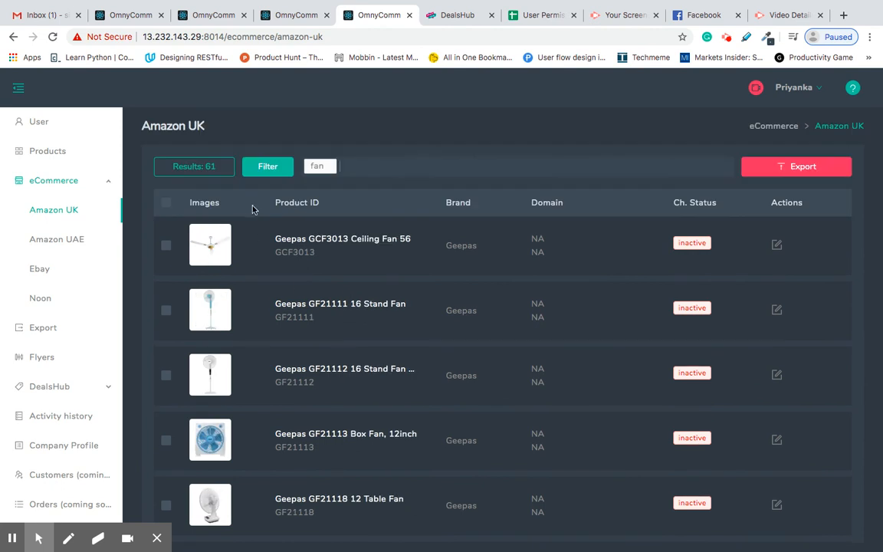
pyautogui.scroll(-3, 339, 346)
pyautogui.scroll(3, 164, 253)
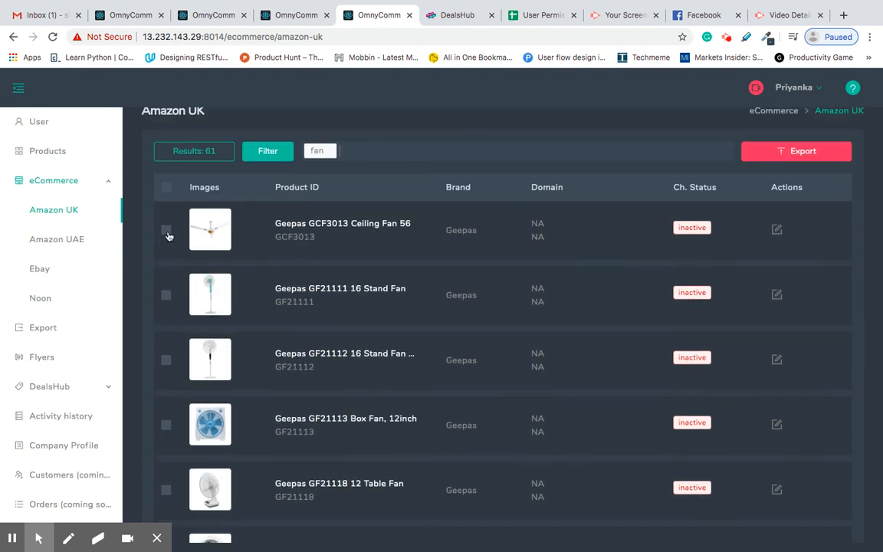
# Select fans GCF3013 and GF21111, and add hand mixers GHB2002 and GHM2001 to the selection by replacing the search with "mixer".
pyautogui.click(166, 229)
pyautogui.click(165, 314)
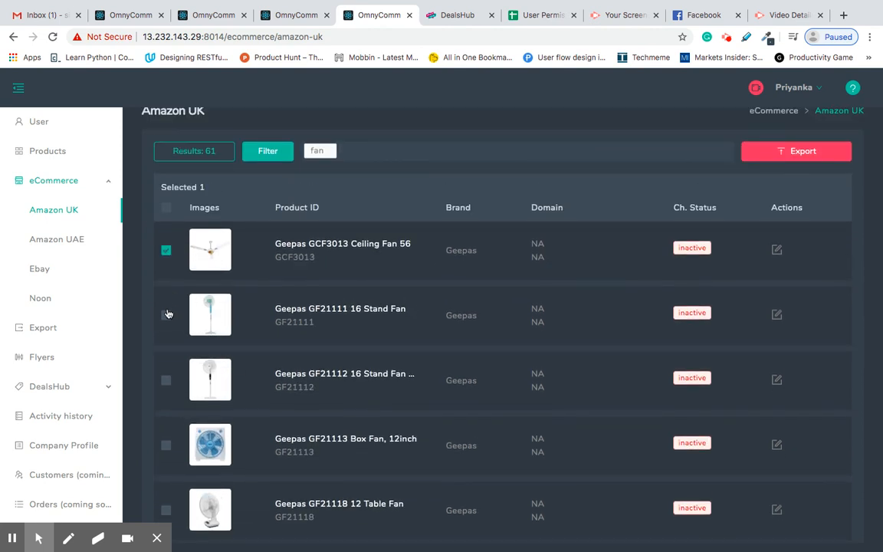
pyautogui.click(384, 149)
pyautogui.press('BackSpace')
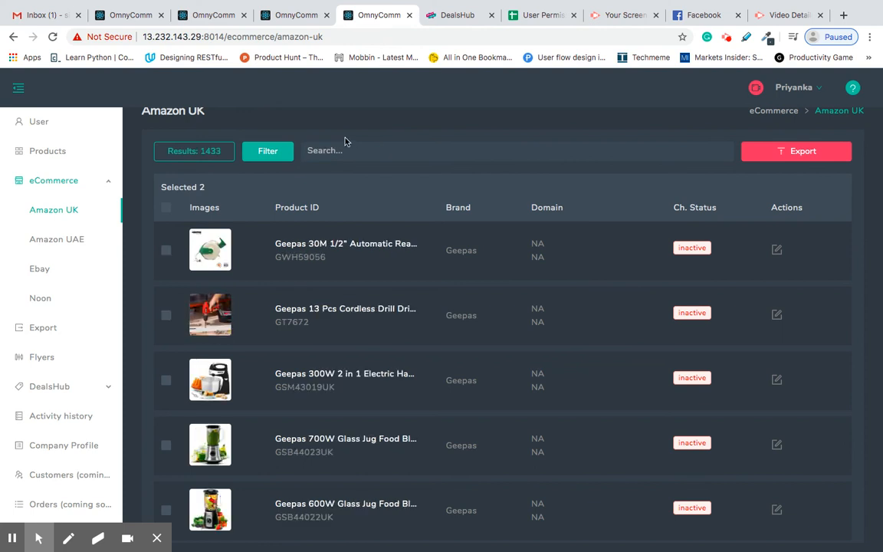
pyautogui.write('mixer')
pyautogui.press('Return')
pyautogui.click(166, 251)
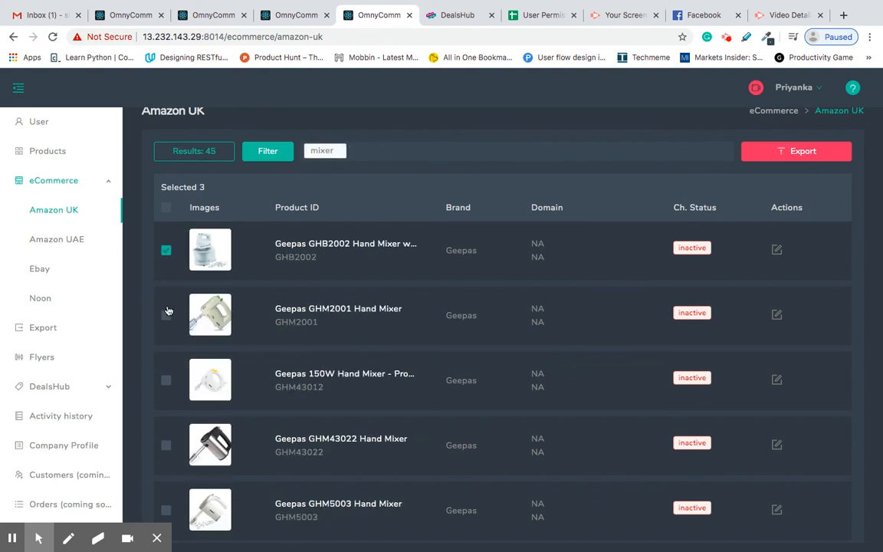
pyautogui.click(165, 315)
# Export the selected Amazon UK products to a new export folder titled "Test_Amazon".
pyautogui.click(791, 154)
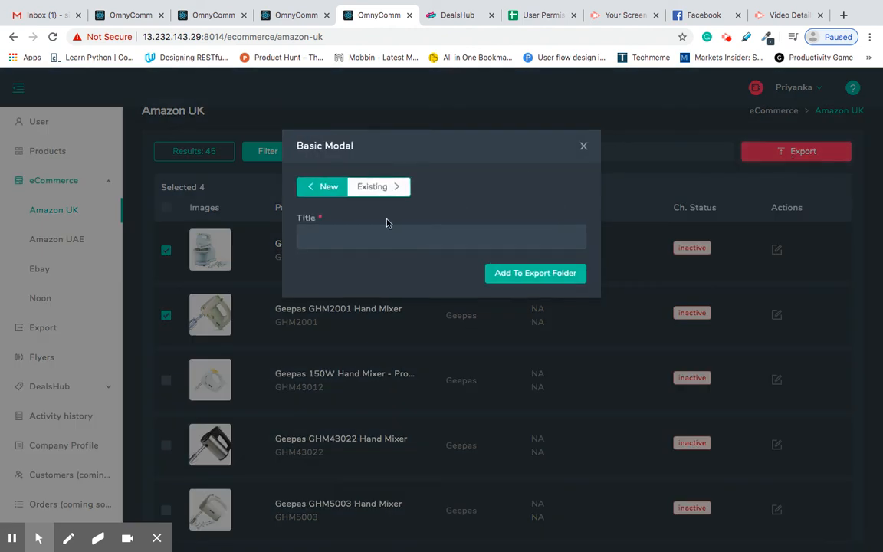
pyautogui.write('Test_Amazon')
pyautogui.click(527, 276)
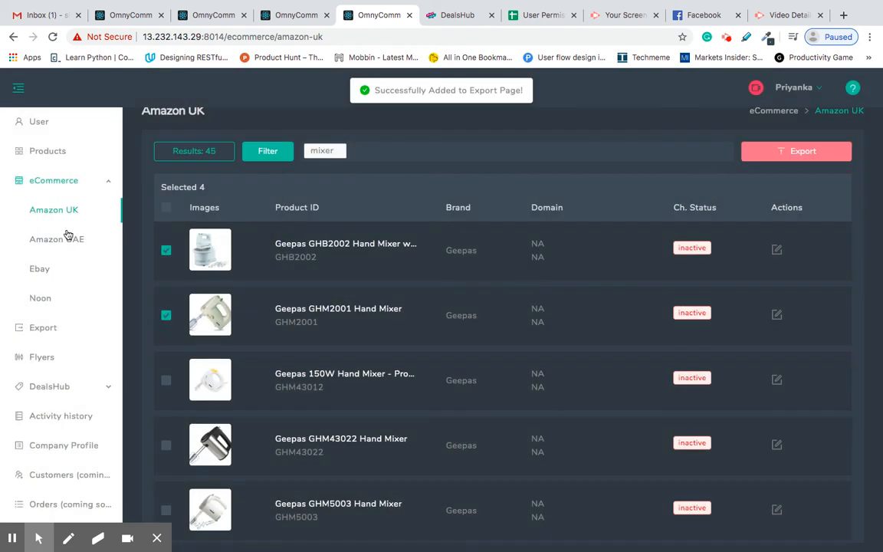
# Go to the Exports page, review the products bundled in Test_Amazon, and close the product list.
pyautogui.click(41, 330)
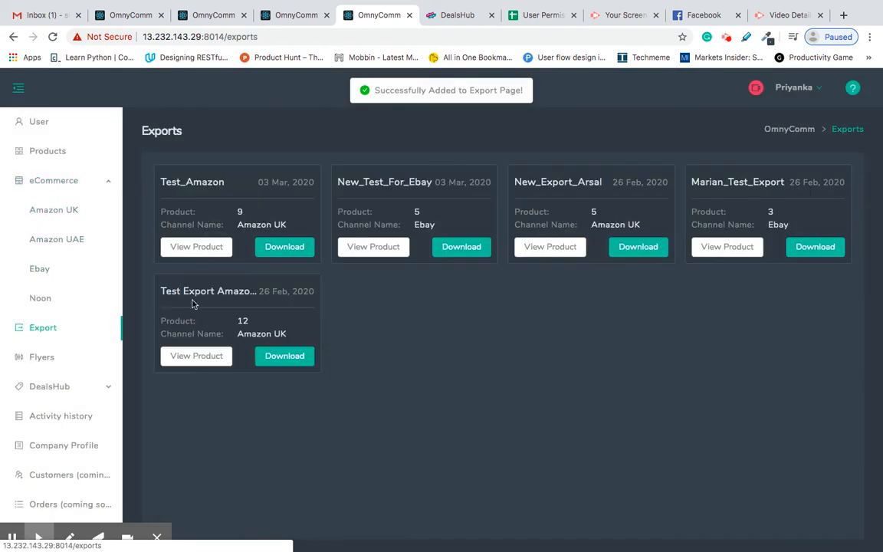
pyautogui.click(190, 249)
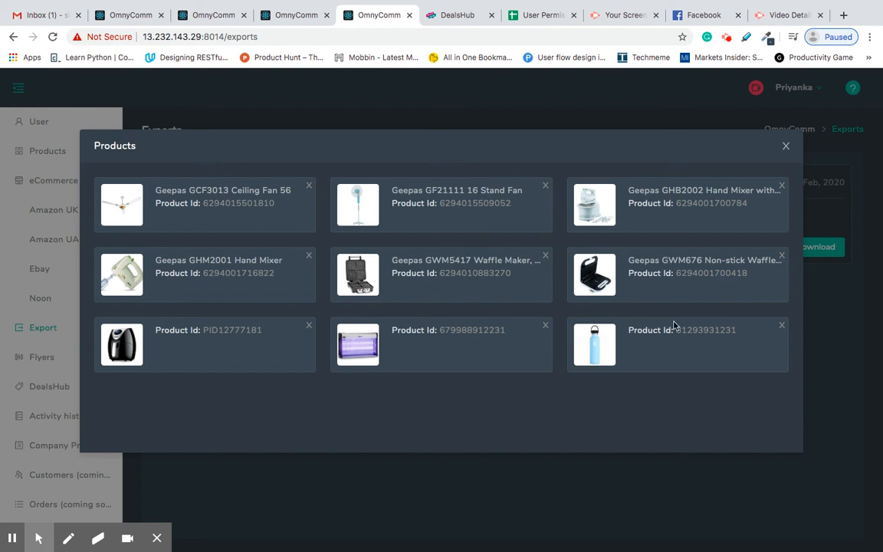
pyautogui.click(782, 145)
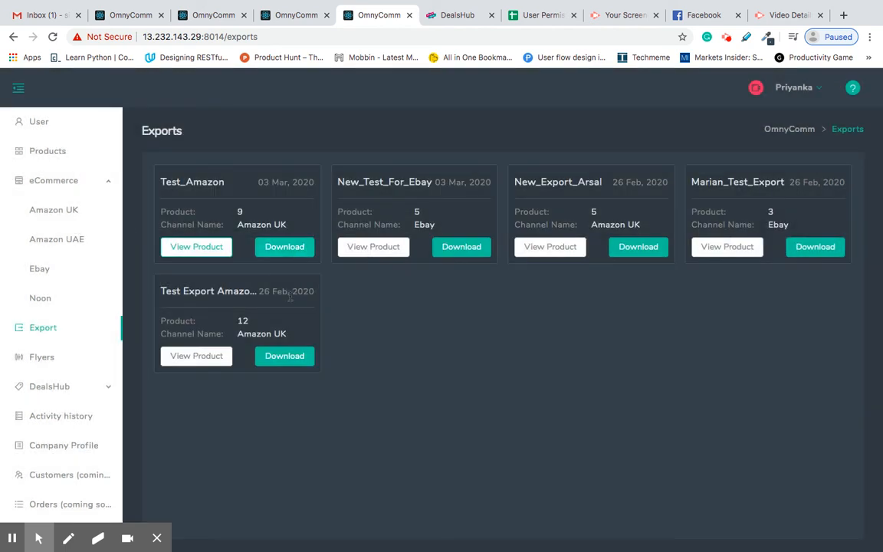
# Switch to the Keynote presentation, review the Channel Cycle slide, and return to OmnyComm's Exports page in the browser.
pyautogui.hotkey('ctrl', 'Left')
pyautogui.hotkey('ctrl', 'Right')
pyautogui.hotkey('ctrl', 'Left')
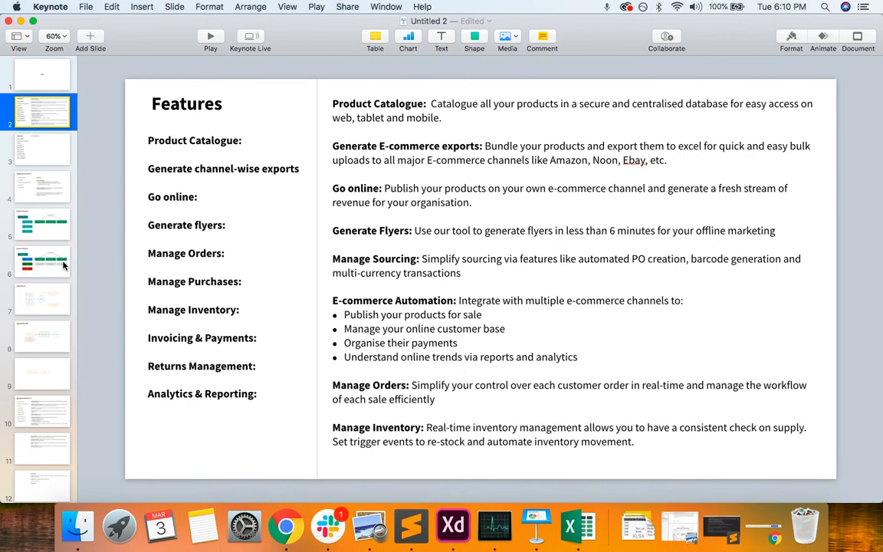
pyautogui.click(45, 310)
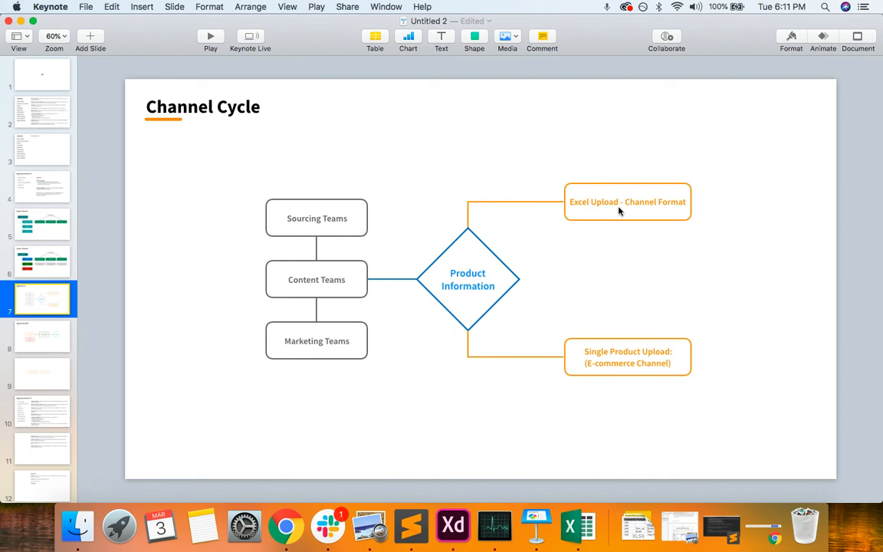
pyautogui.hotkey('ctrl', 'Right')
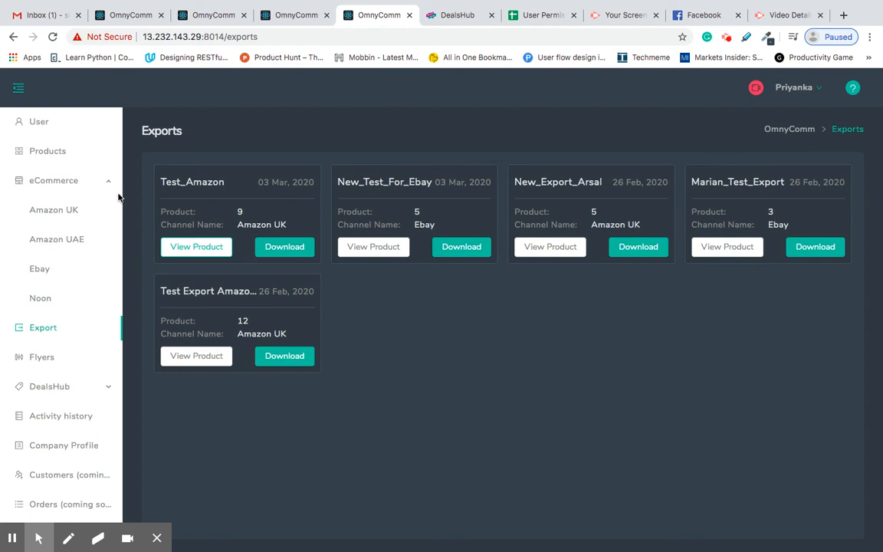
# Look through the main Products list, collapse the eCommerce channel group, and return to the start of the list.
pyautogui.click(58, 151)
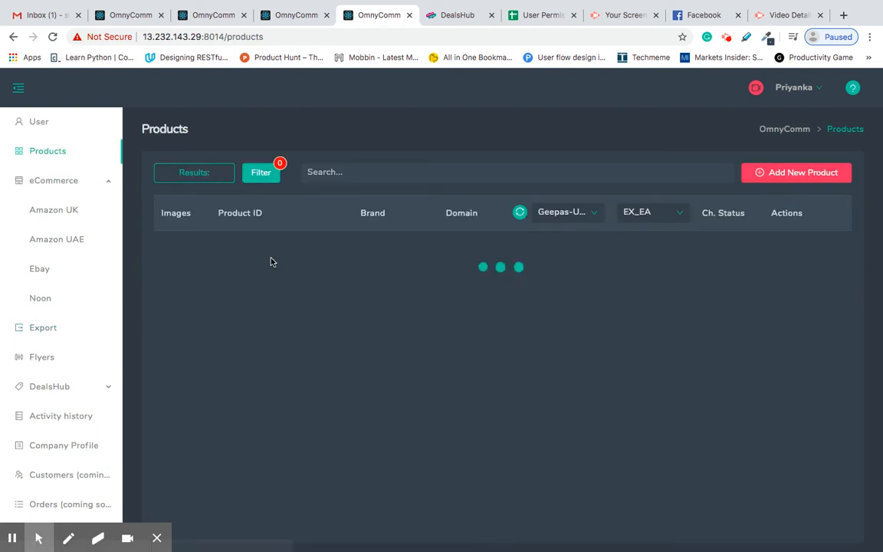
pyautogui.scroll(-1, 314, 335)
pyautogui.scroll(1, 315, 335)
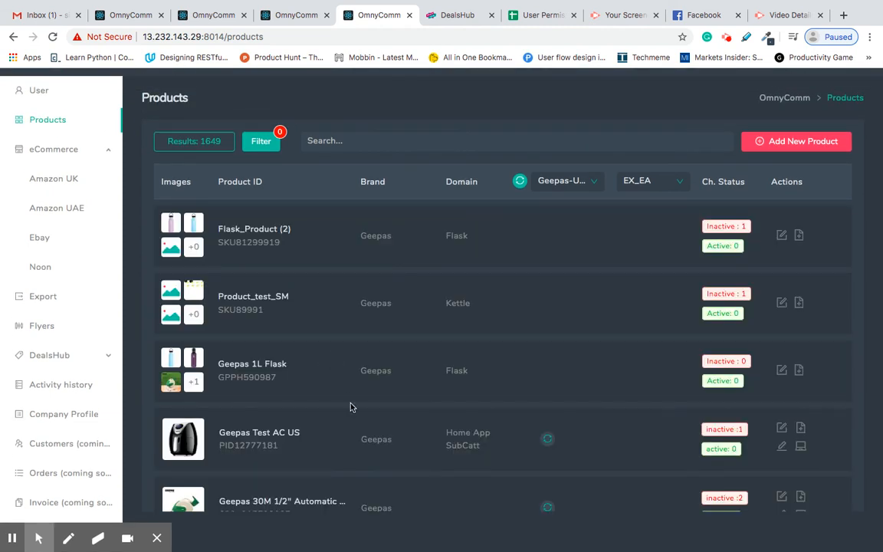
pyautogui.scroll(-2, 351, 407)
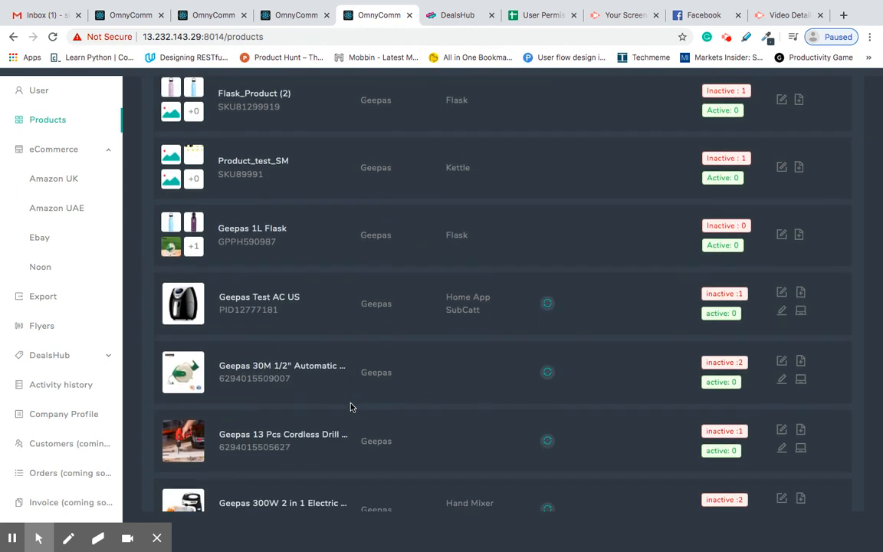
pyautogui.scroll(1, 351, 407)
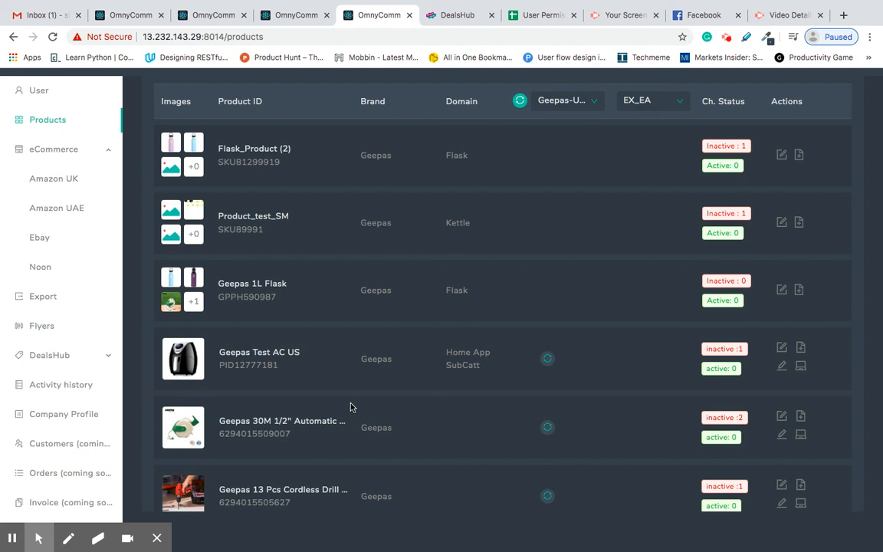
pyautogui.click(115, 152)
pyautogui.scroll(2, 280, 180)
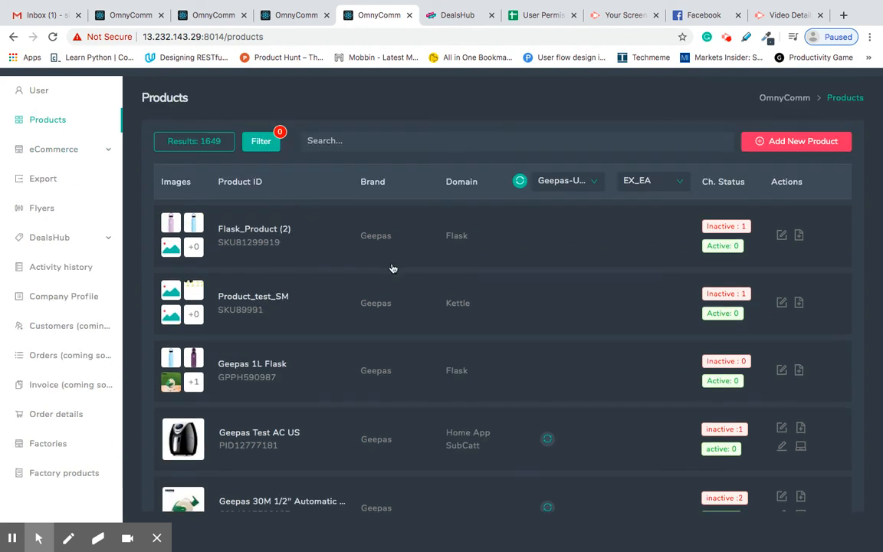